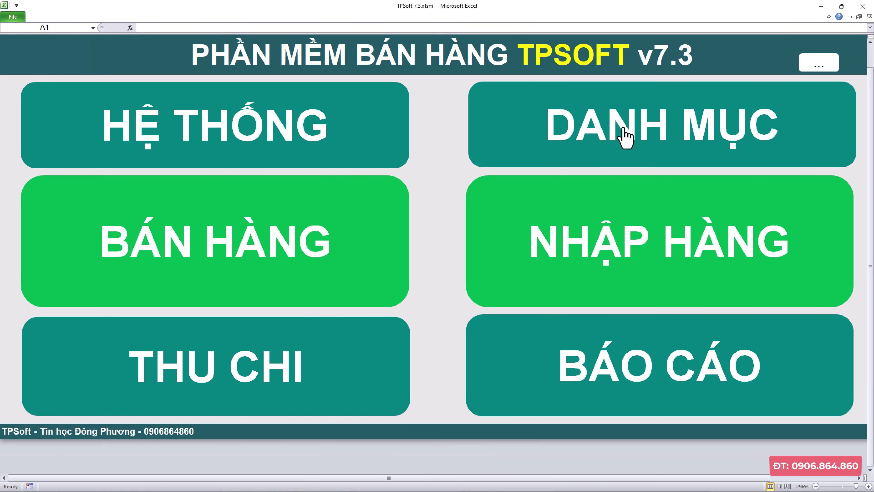
Open the HÀNG HÓA catalogue and inspect the product row with cost 13,000 and stock 99.0.
click(622, 127)
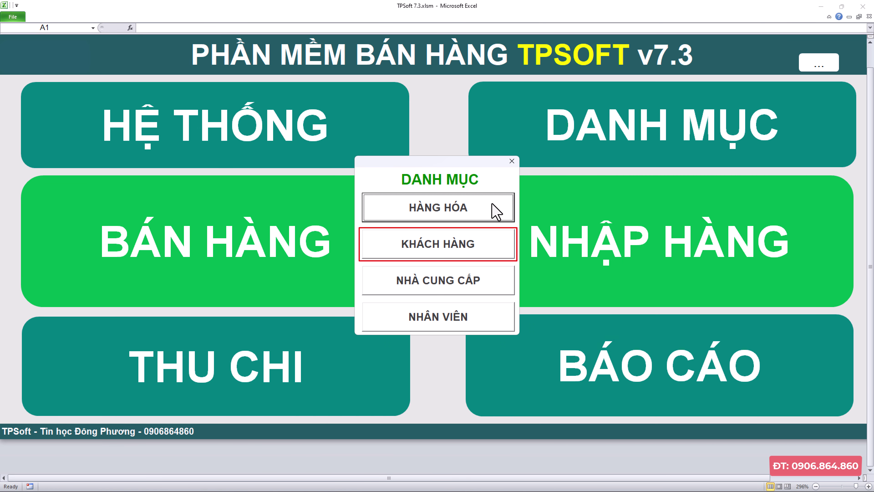
click(453, 208)
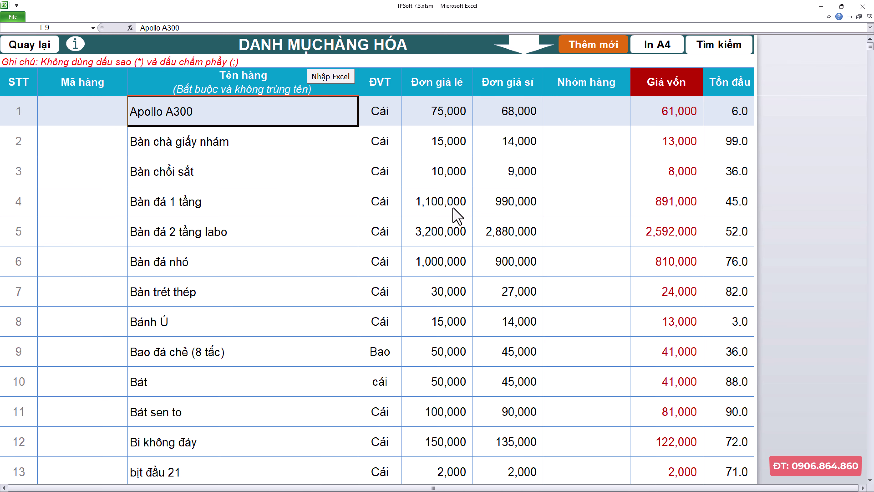
click(338, 168)
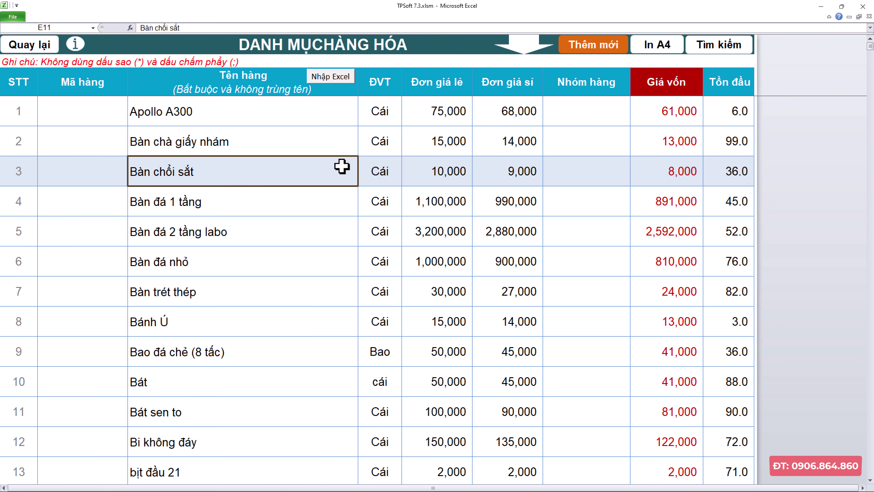
click(387, 150)
click(425, 147)
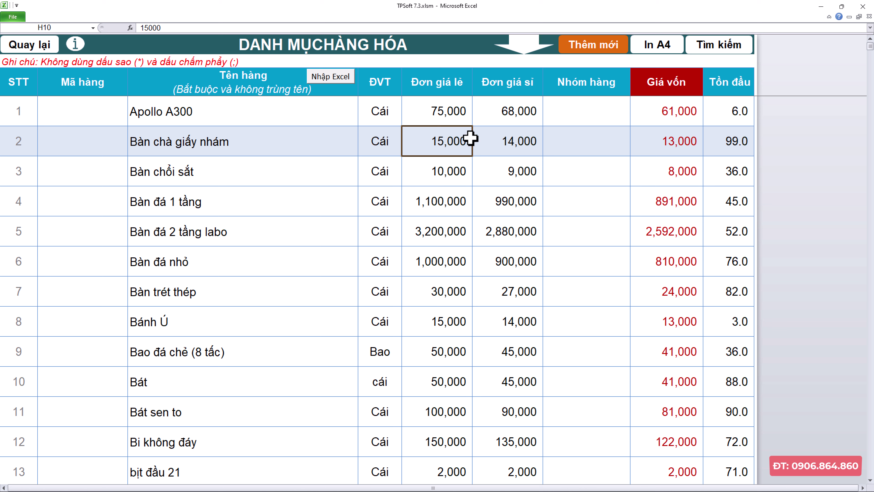
click(471, 138)
click(651, 134)
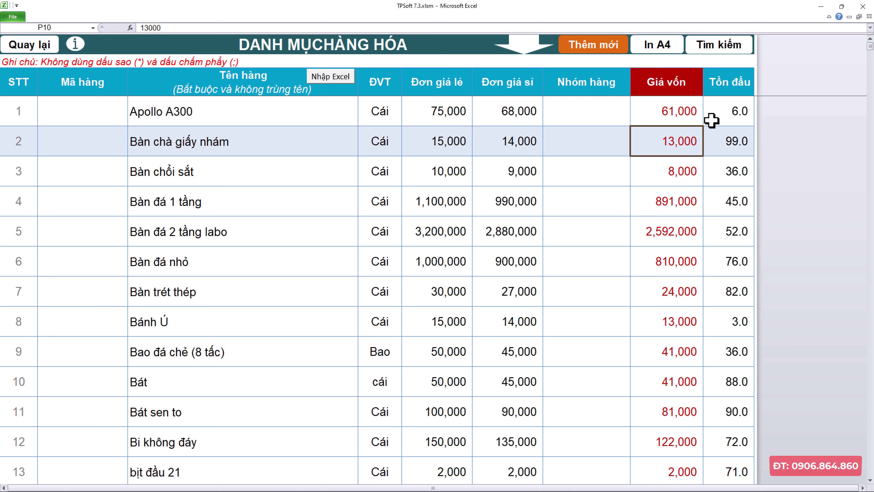
click(717, 131)
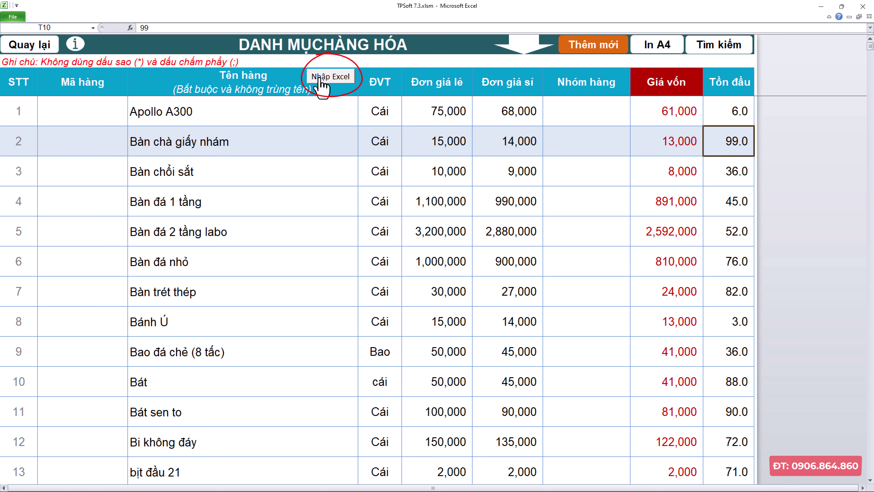
Jump to the first empty product row, then return to the main menu with DANH MỤC open.
click(512, 48)
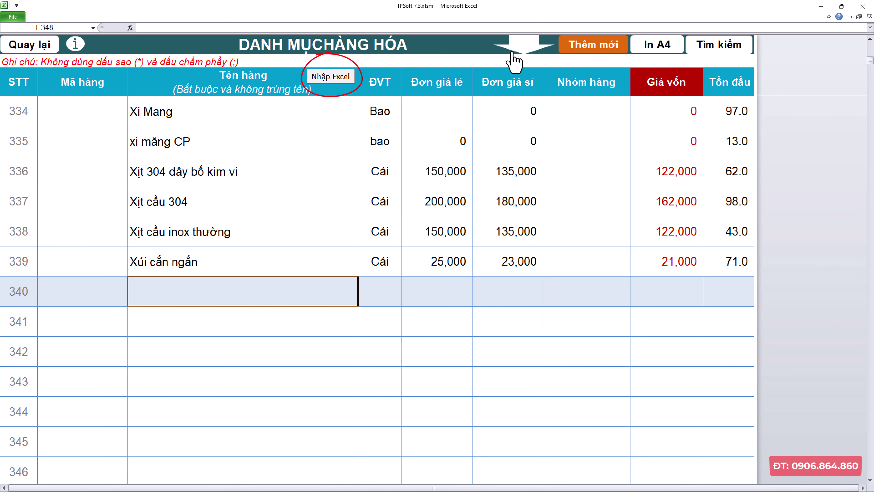
click(41, 51)
click(657, 125)
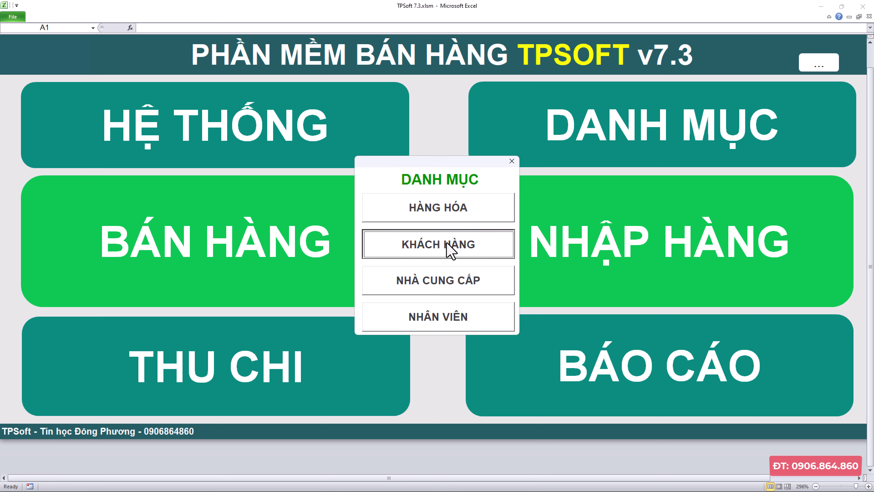
View the KHÁCH HÀNG and NHÀ CUNG CẤP lists, returning to the main menu after each.
click(457, 243)
click(158, 255)
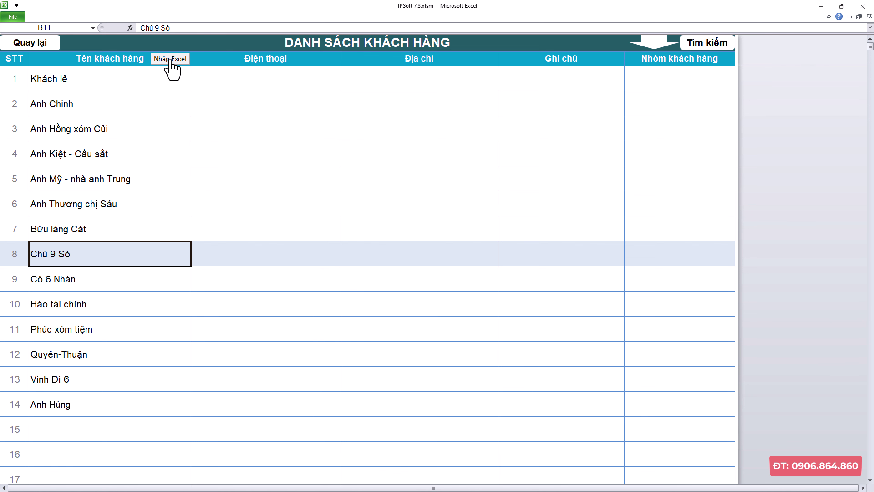
click(139, 62)
click(629, 138)
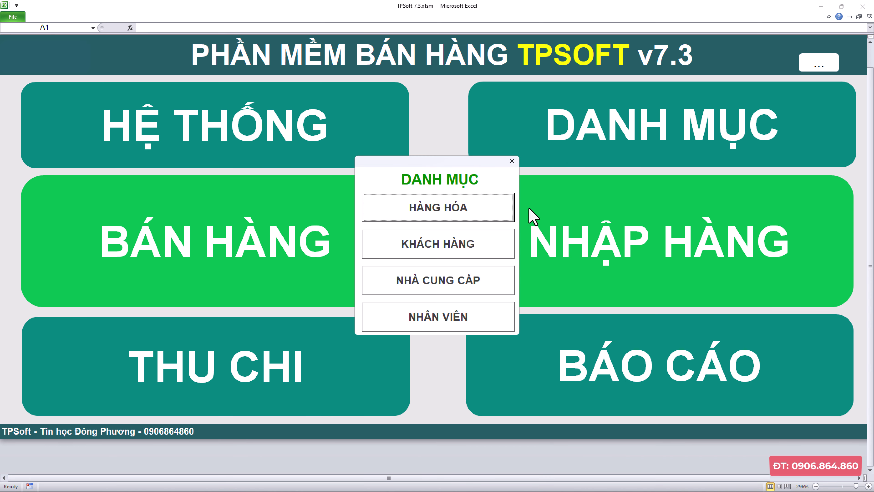
click(479, 285)
click(137, 211)
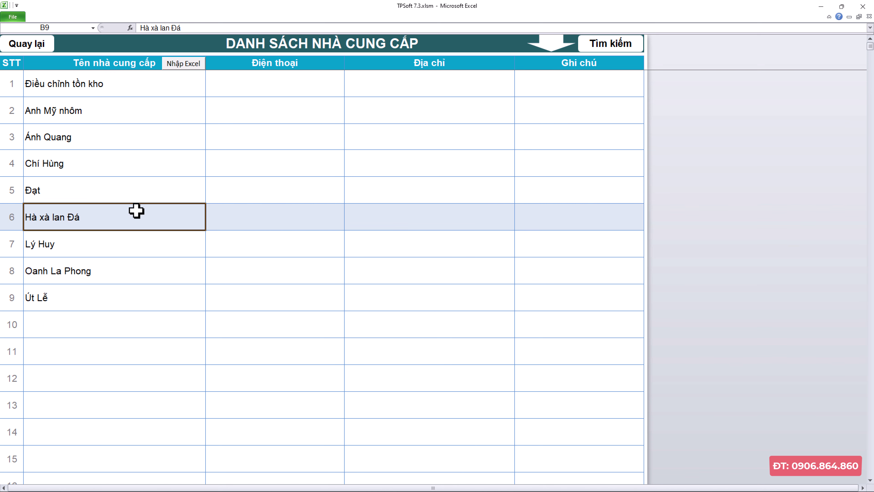
click(10, 45)
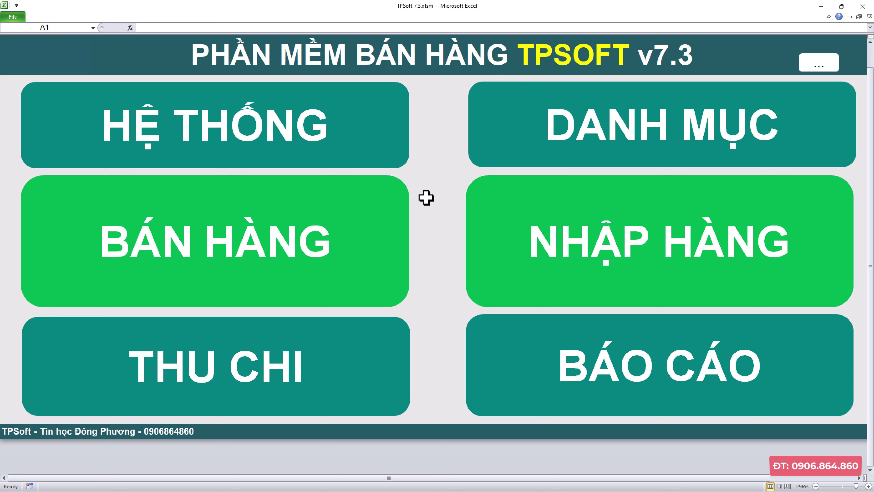
Start a BÁN HÀNG invoice and assign the customer found by searching 'HUNG' (old debt 1,015,000).
click(247, 237)
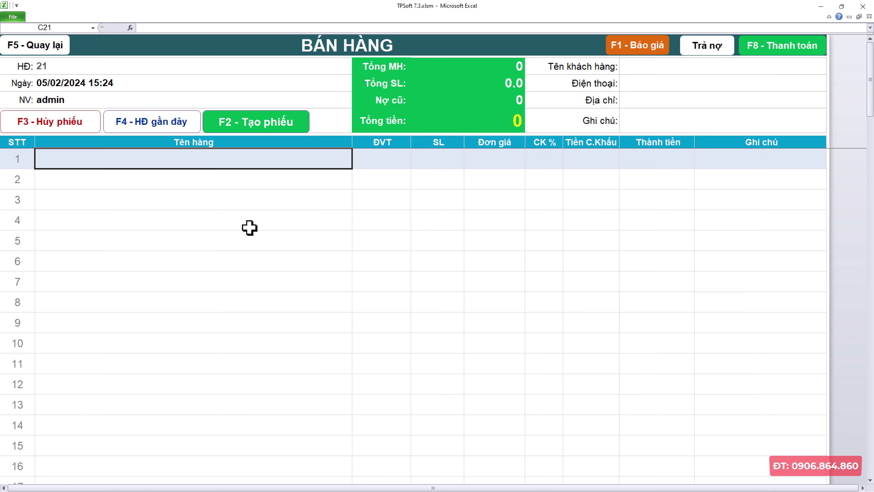
click(673, 86)
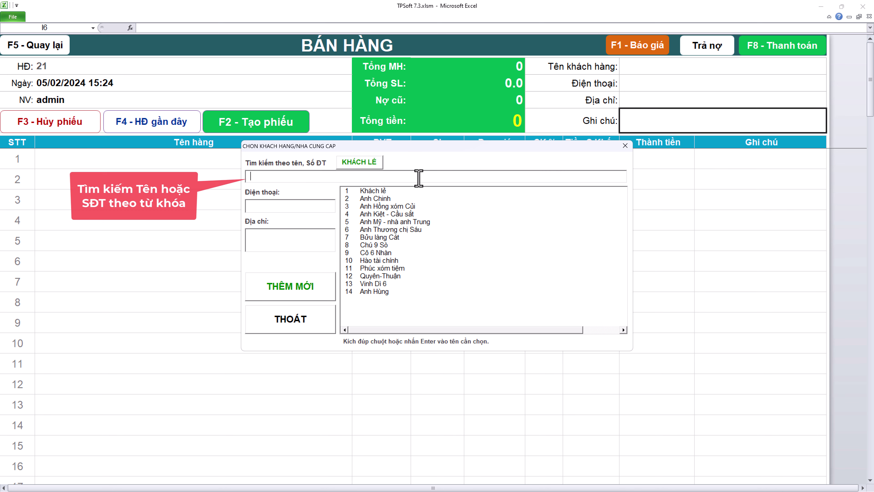
text(HUNG)
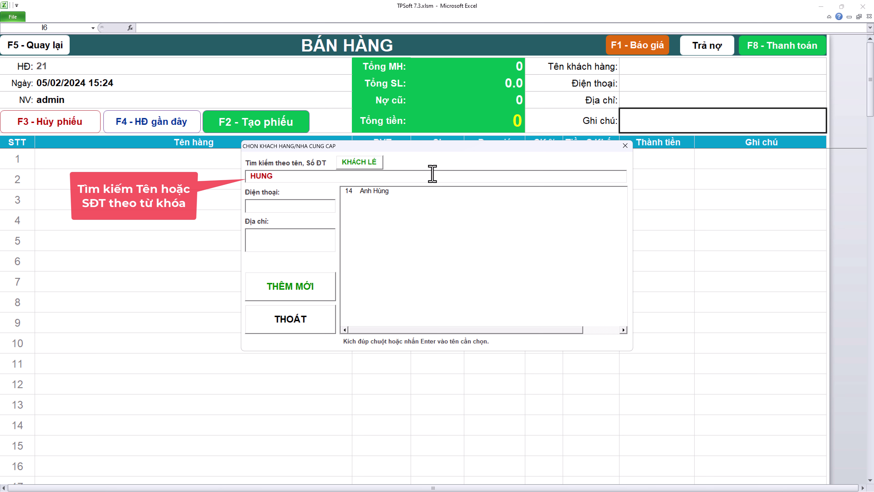
double_click(397, 194)
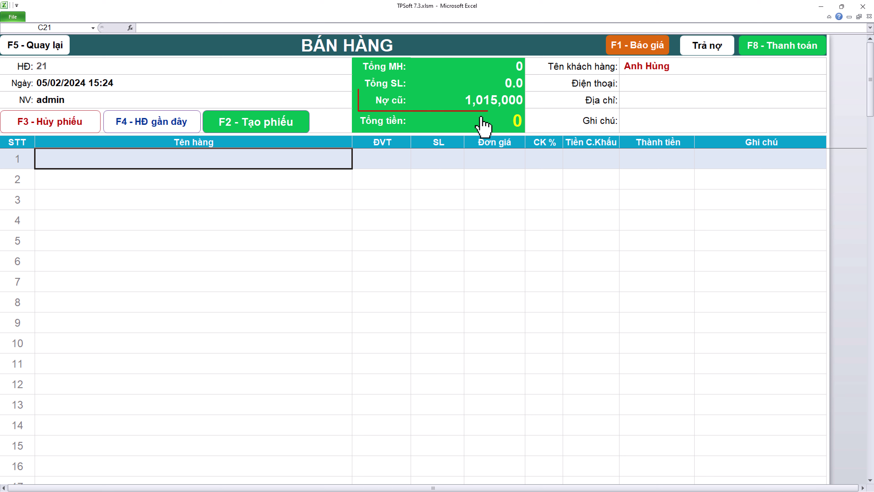
click(578, 203)
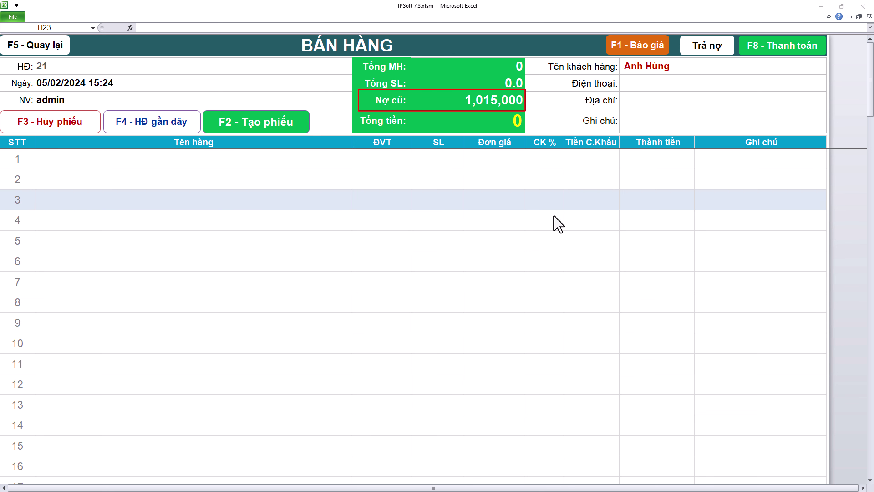
click(478, 202)
click(645, 114)
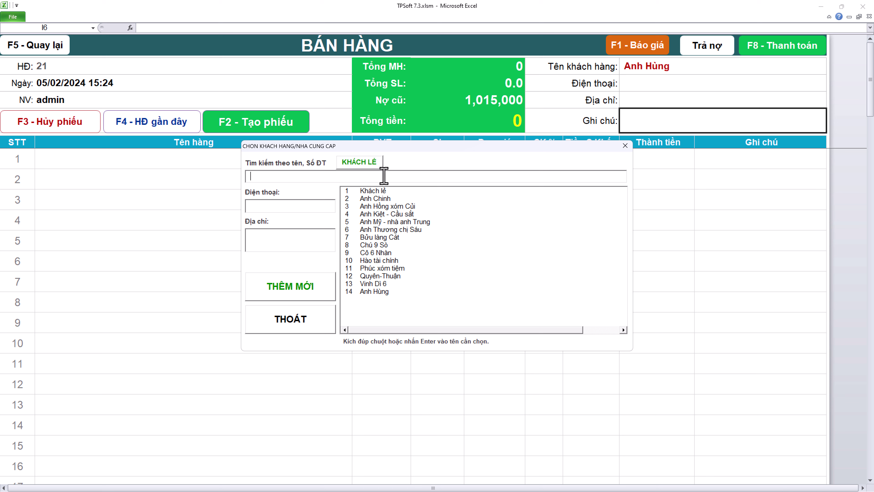
Enter a partial customer name in the picker and add it as a new customer.
text(Anh Phương)
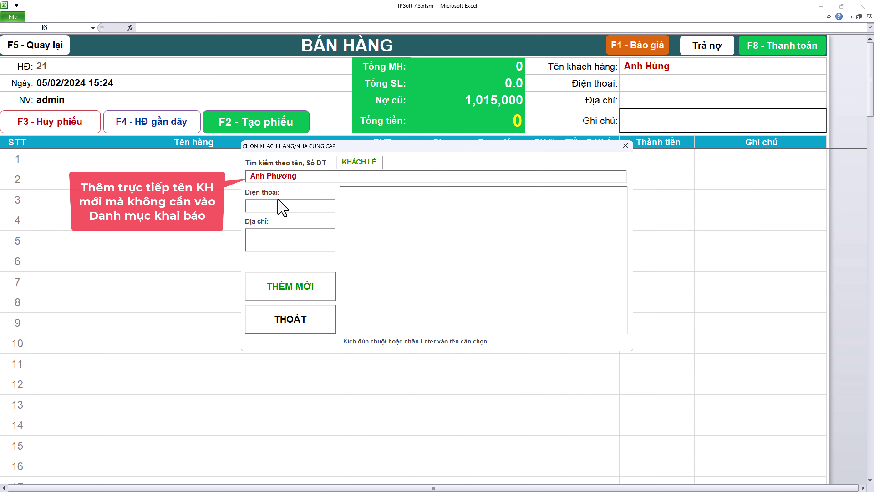
click(292, 245)
click(292, 282)
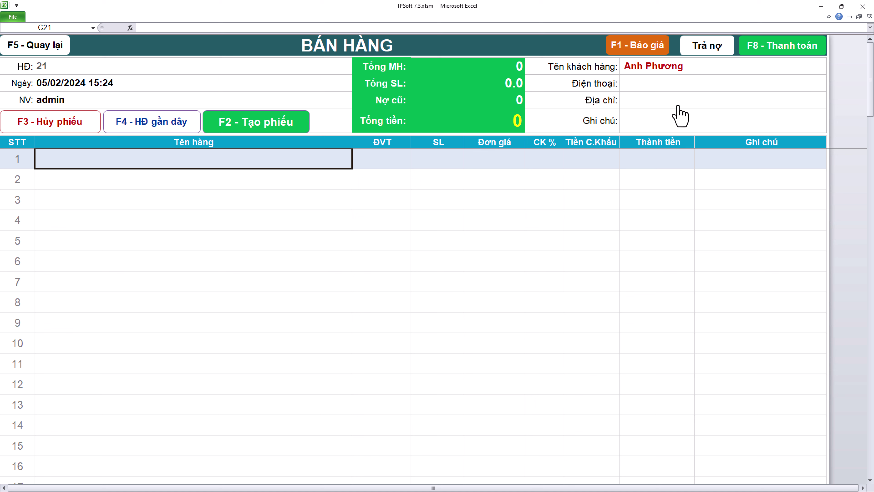
click(678, 93)
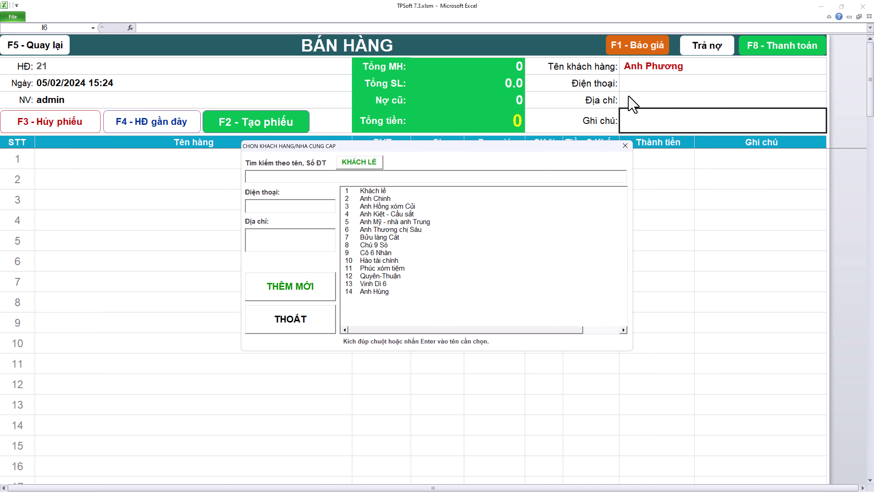
Create a new blank invoice and assign the customer found by name search (old debt 14,739,000).
click(372, 163)
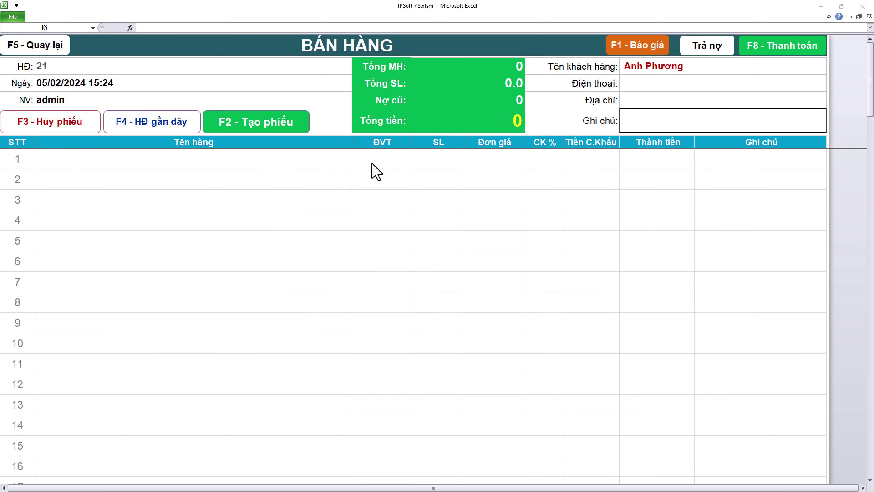
click(497, 213)
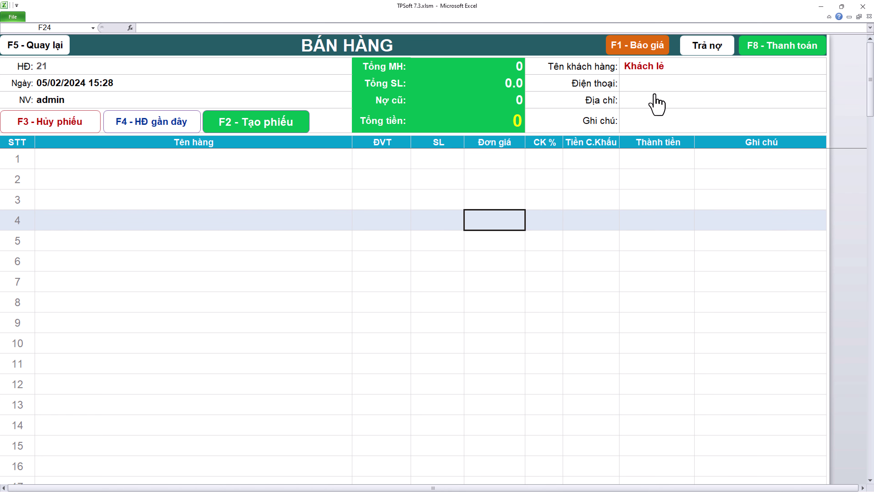
click(656, 100)
text(kiet)
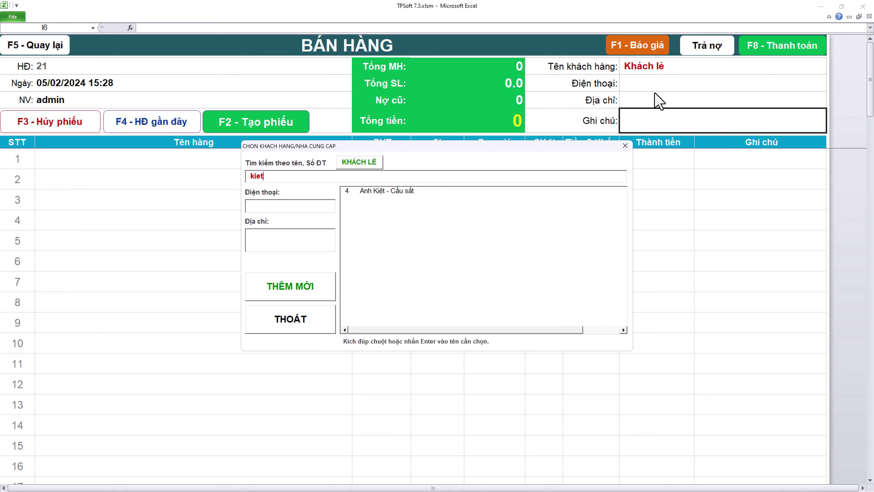
double_click(414, 192)
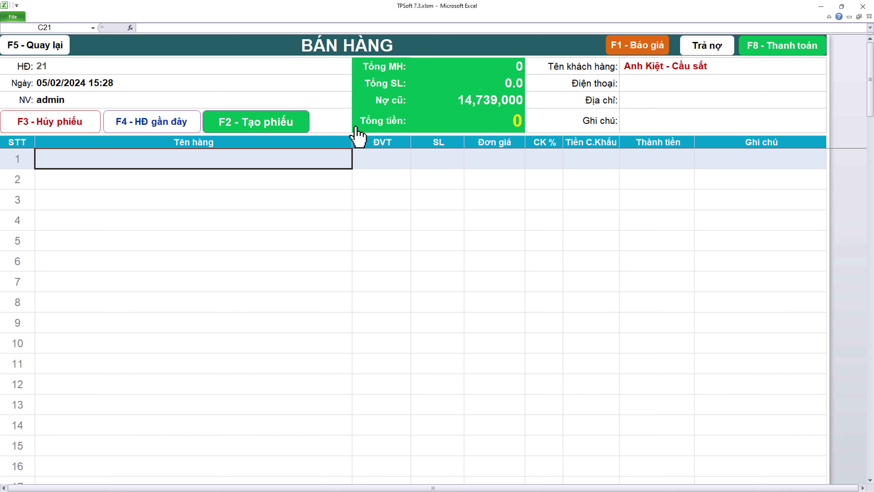
Add Sắt 6 to the invoice: 5 KG at 23,500, totalling 117,500.
click(289, 125)
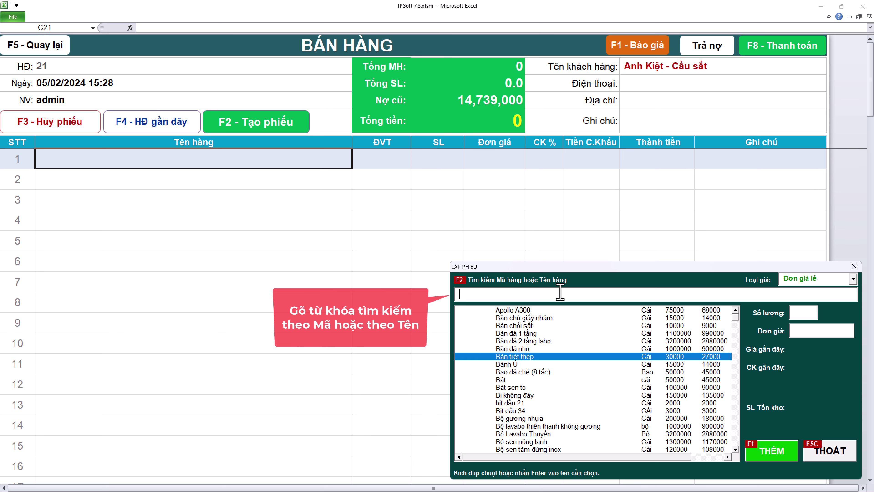
text(sat)
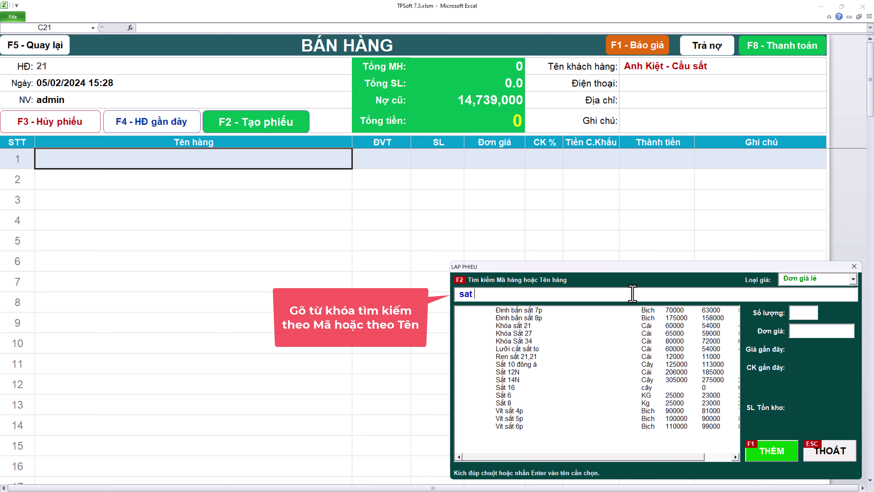
text( 6)
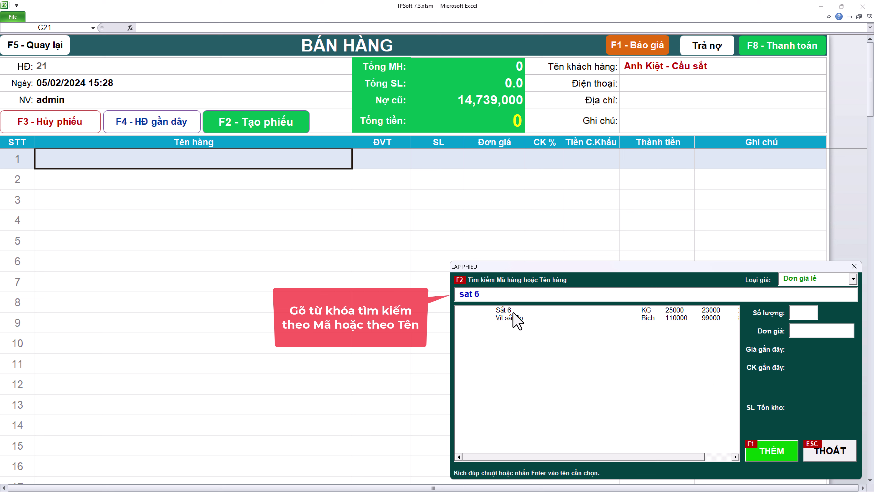
double_click(514, 310)
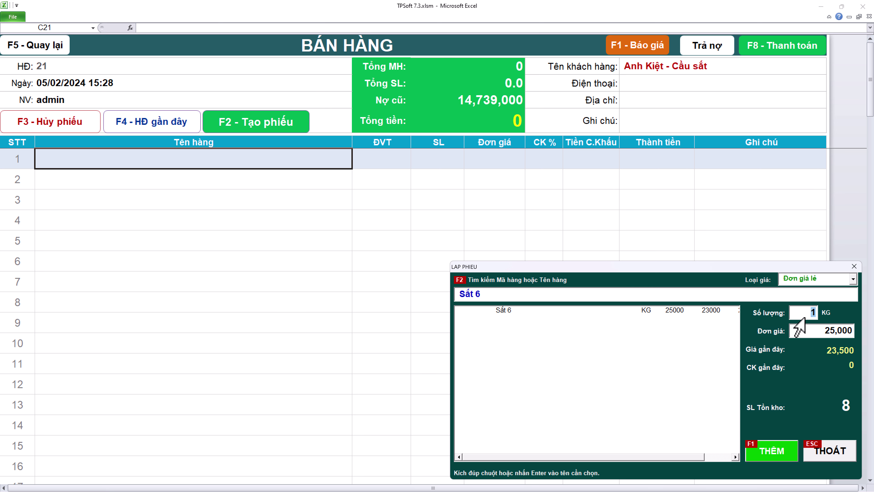
text(5)
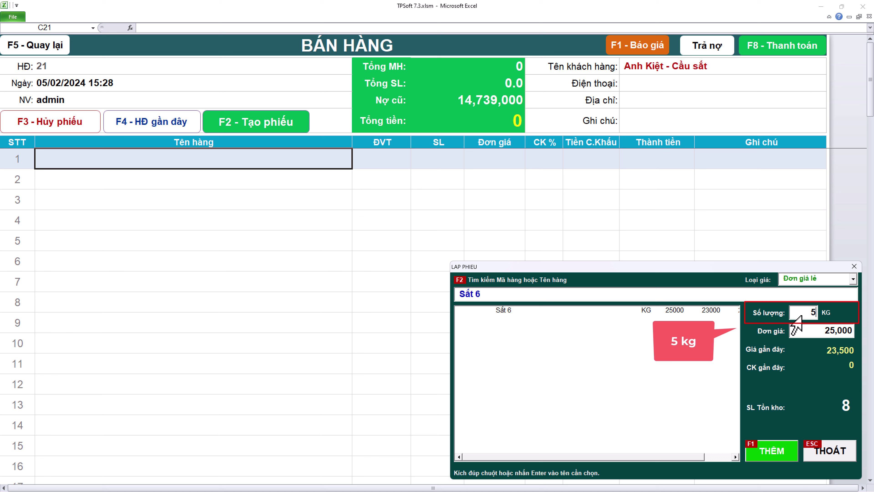
key(Return)
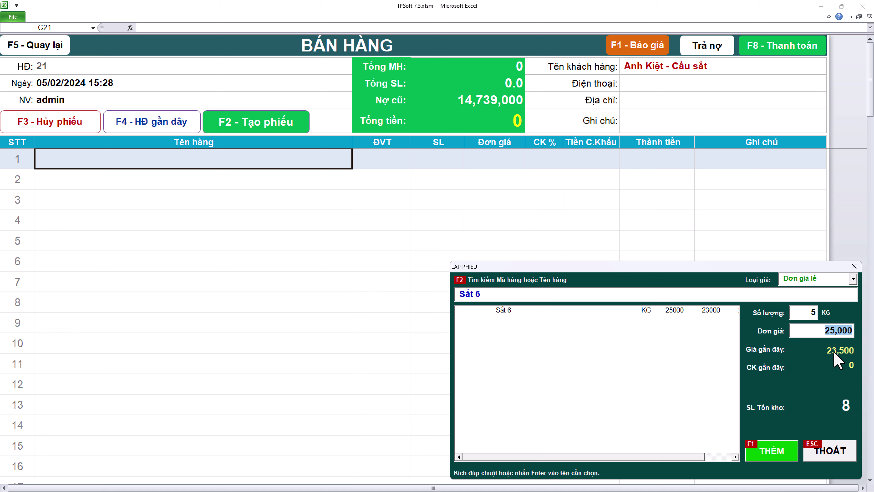
text(23,500)
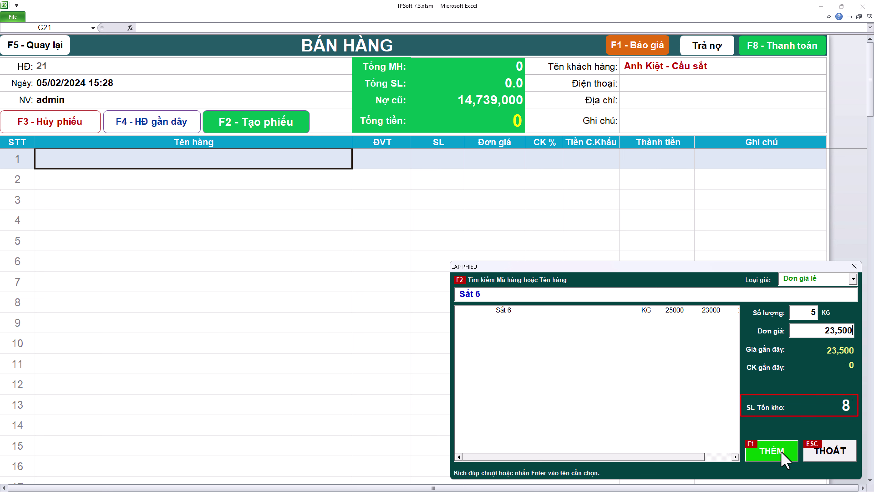
click(784, 459)
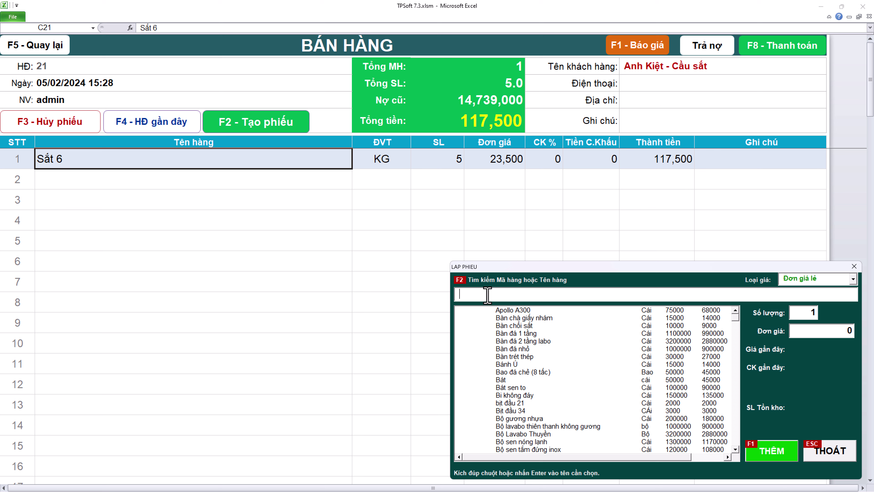
Add Đá 1X2, found by searching 'da', with quantity 2 at 57,000.
text(da)
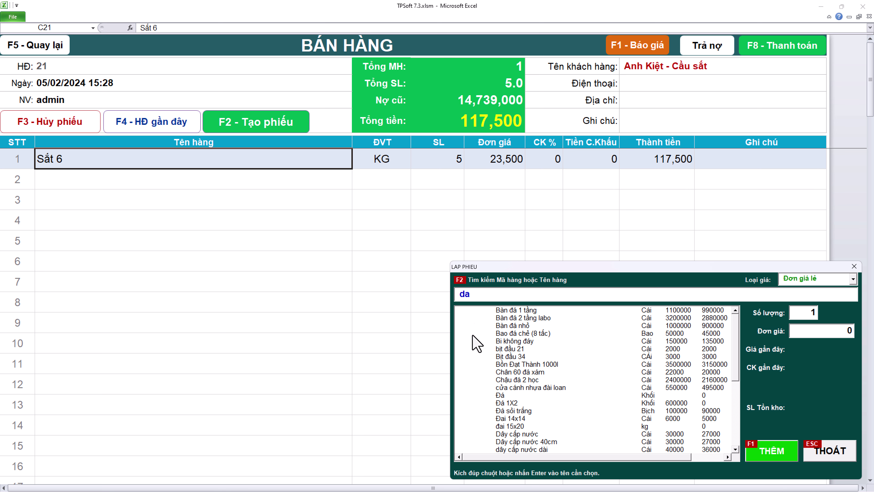
double_click(520, 402)
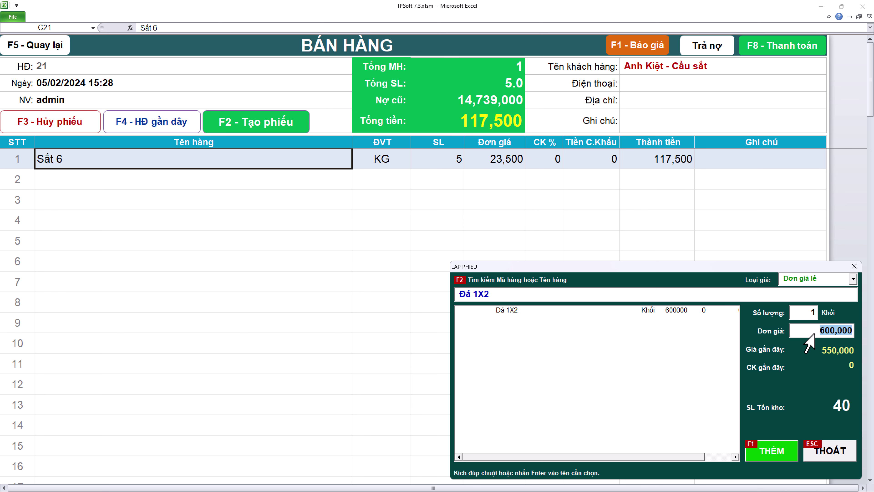
click(805, 317)
text(2)
key(Return)
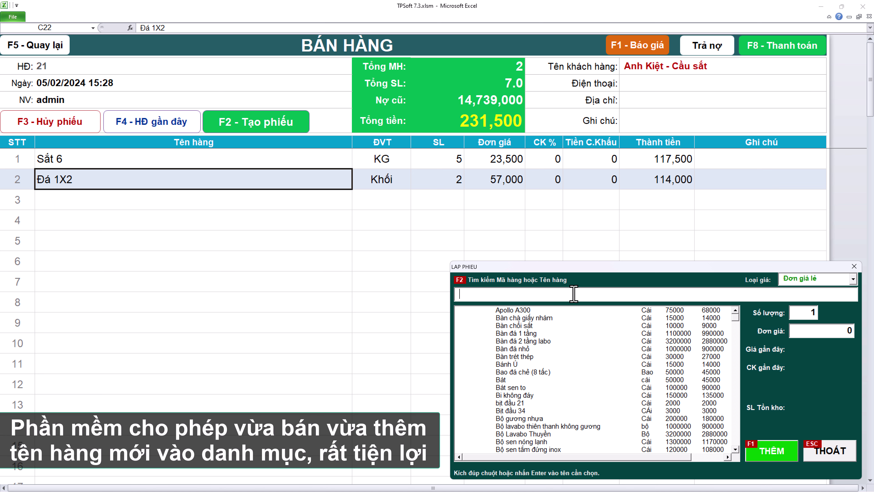
Enter new product 'Xi măng Nghi Sơn', 10 at 83,000, and add it to the invoice.
text(Xi mă)
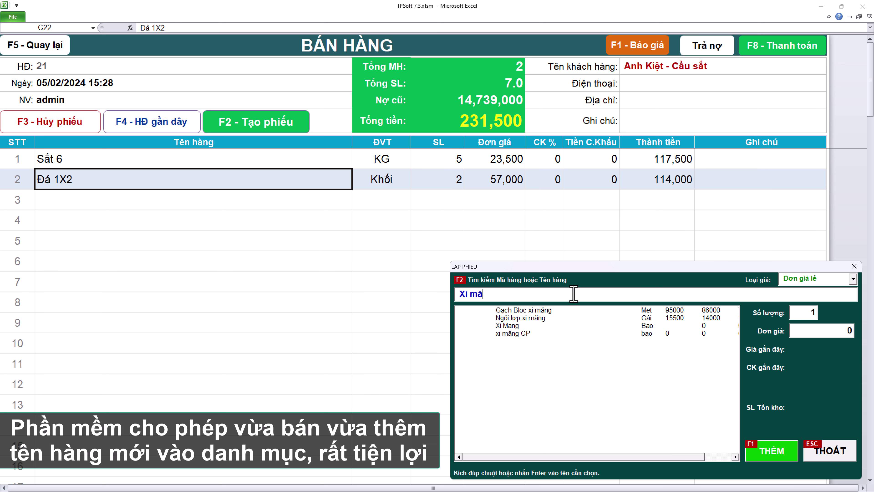
text(ng Ngh)
key(BackSpace)
key(BackSpace)
key(BackSpace)
text(Nghi Sơn)
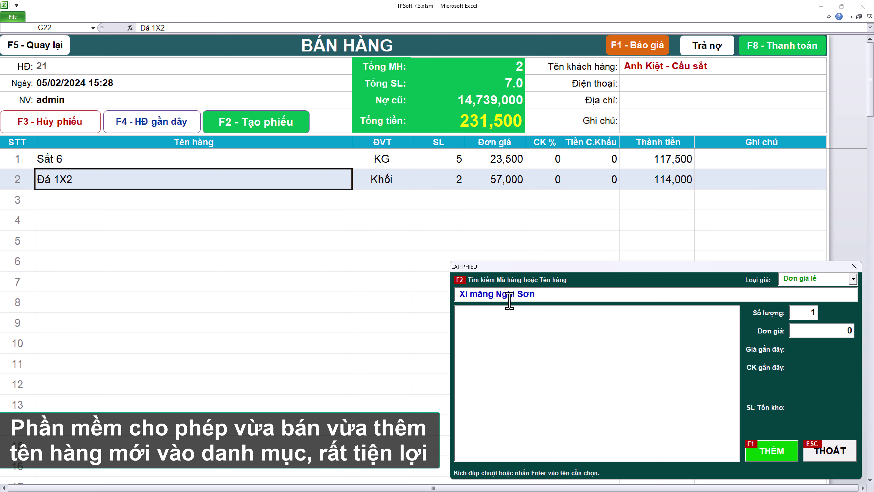
triple_click(534, 301)
click(791, 316)
click(775, 449)
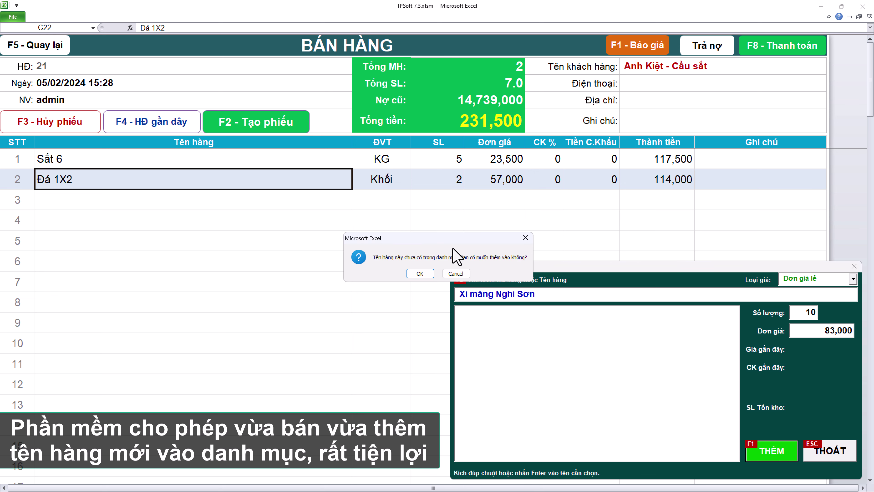
Accept adding Xi măng Nghi Sơn to the catalogue with cost price 5000, then verify it.
click(419, 273)
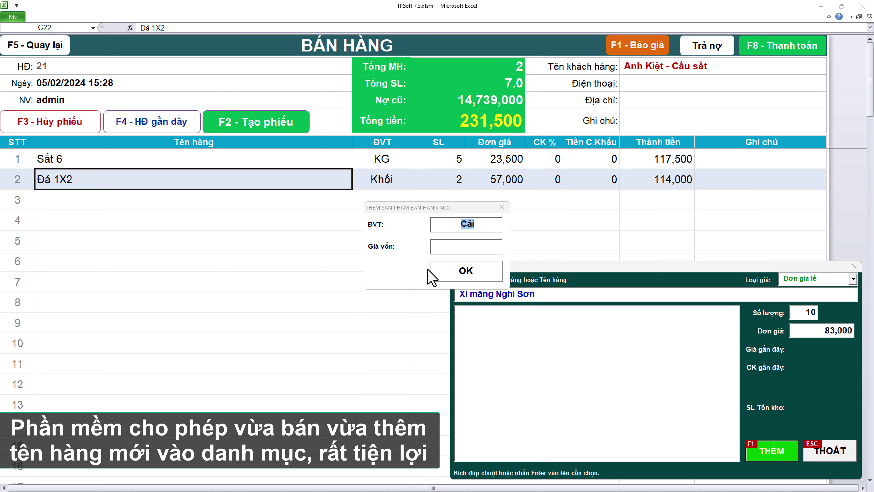
click(453, 247)
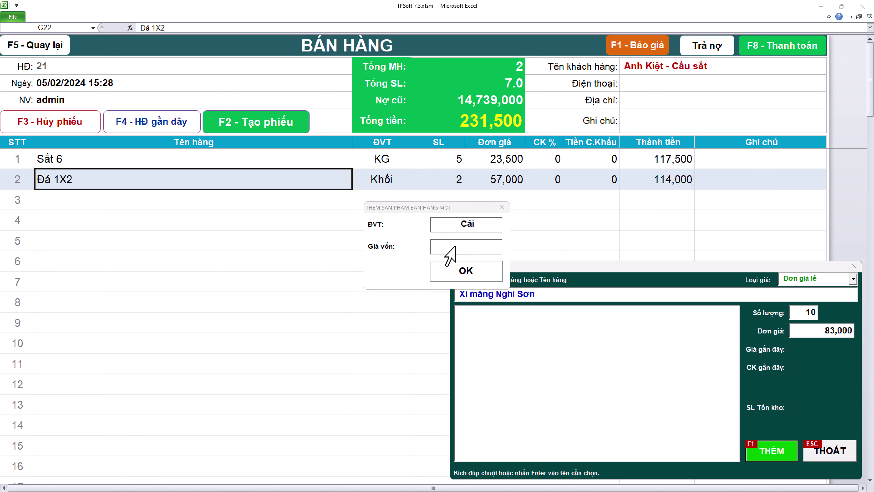
text(750)
text(000)
click(450, 273)
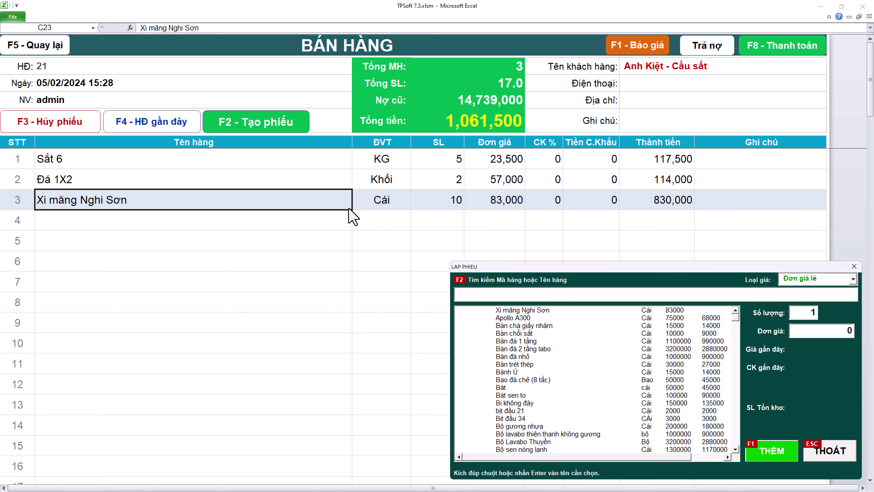
click(522, 310)
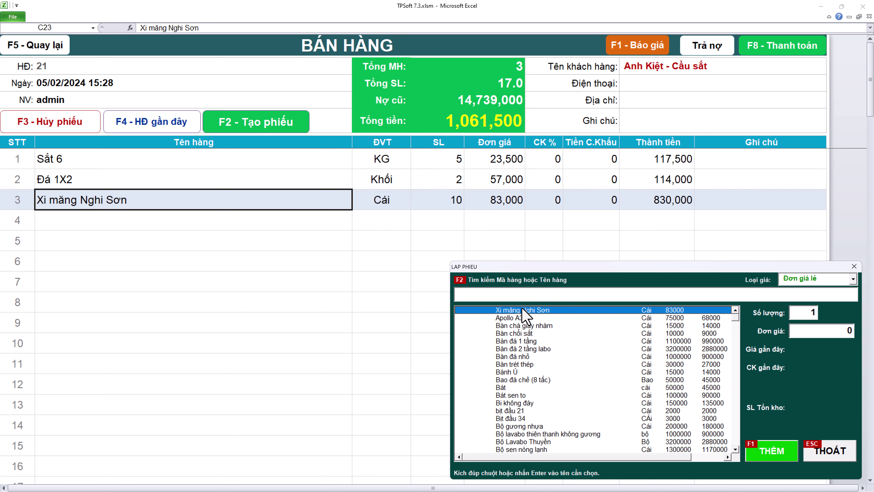
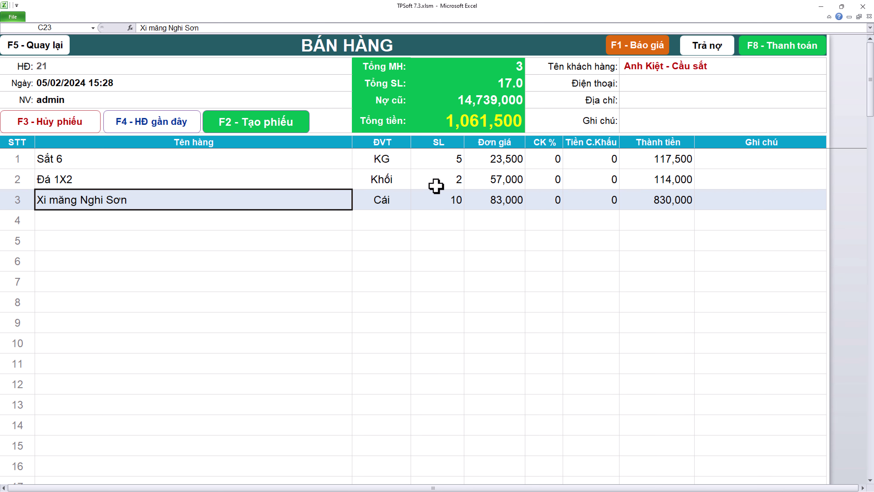
Set Đá 1X2 to quantity 3 at a unit price of 56,000.
click(436, 186)
click(442, 163)
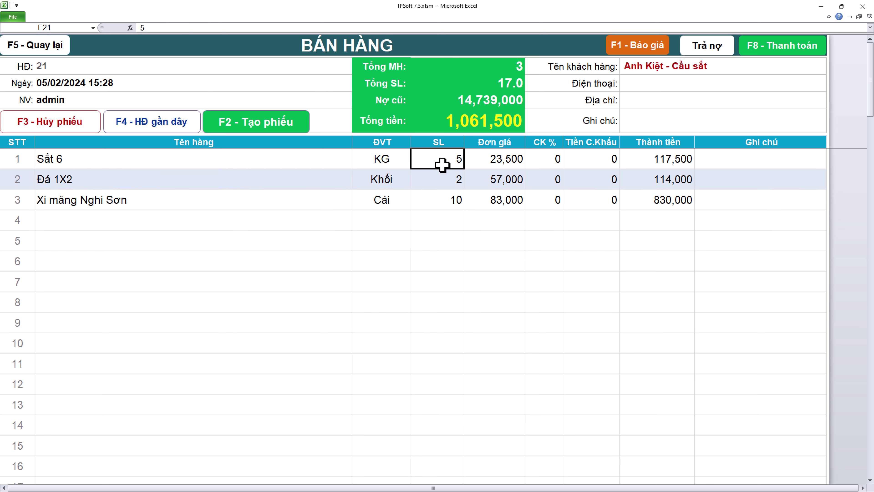
click(445, 180)
text(3)
key(Tab)
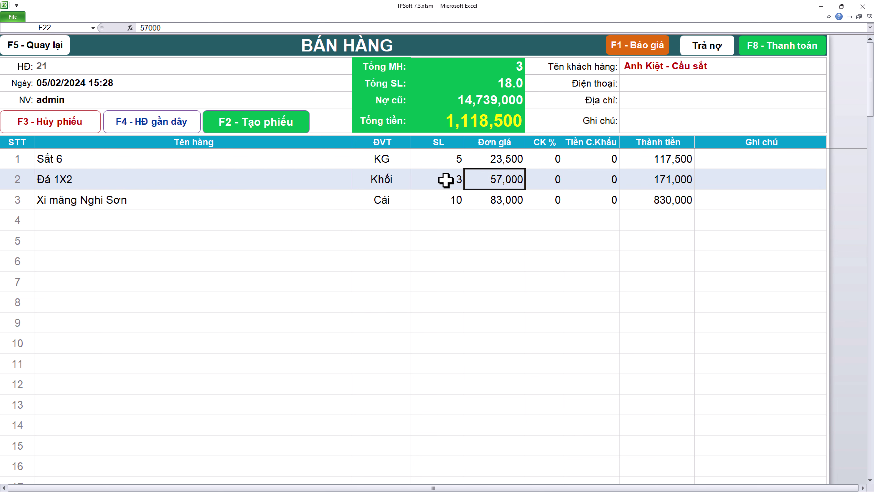
text(56000)
key(Tab)
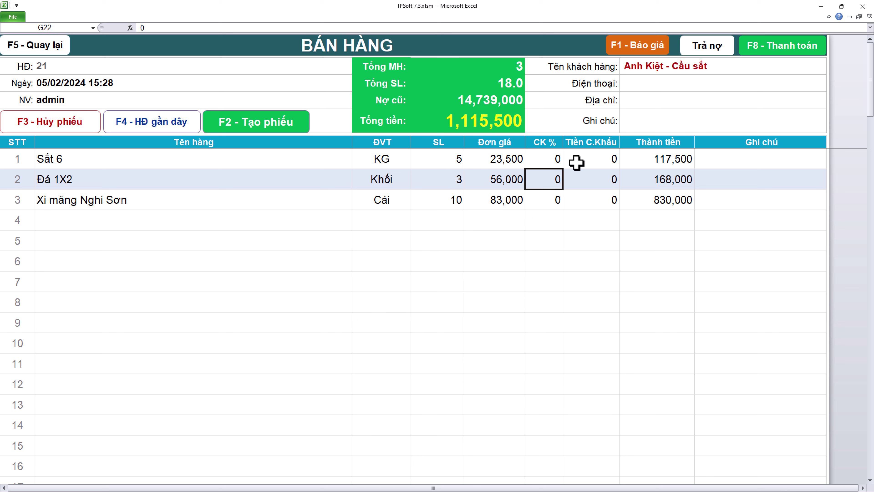
Give Sắt 6 a 10% discount and Đá 1X2 a 30,000 discount.
click(555, 165)
text(10)
key(Return)
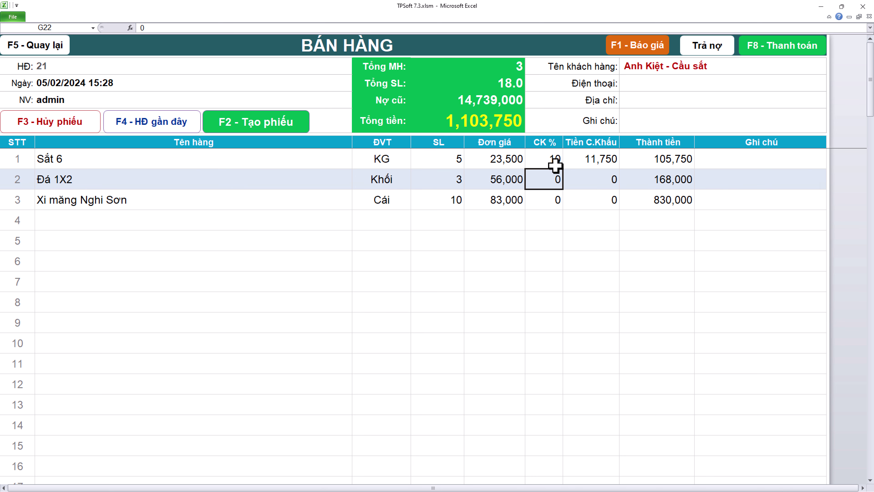
click(582, 183)
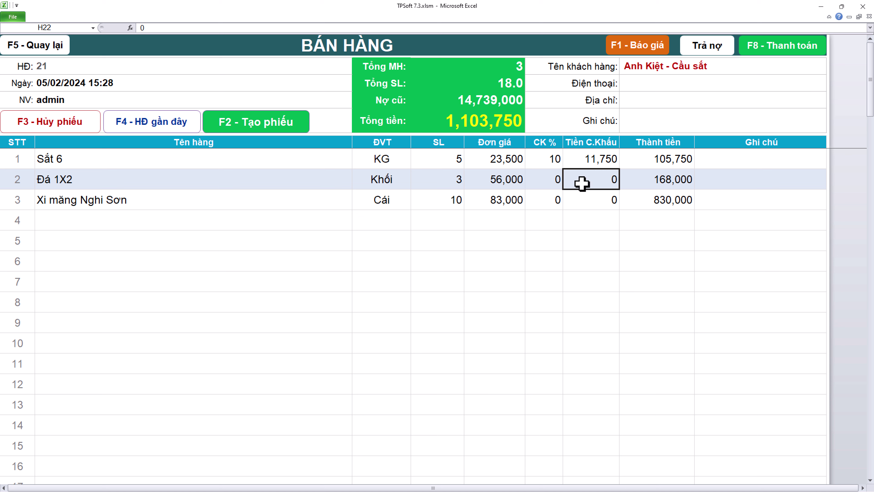
text(30000)
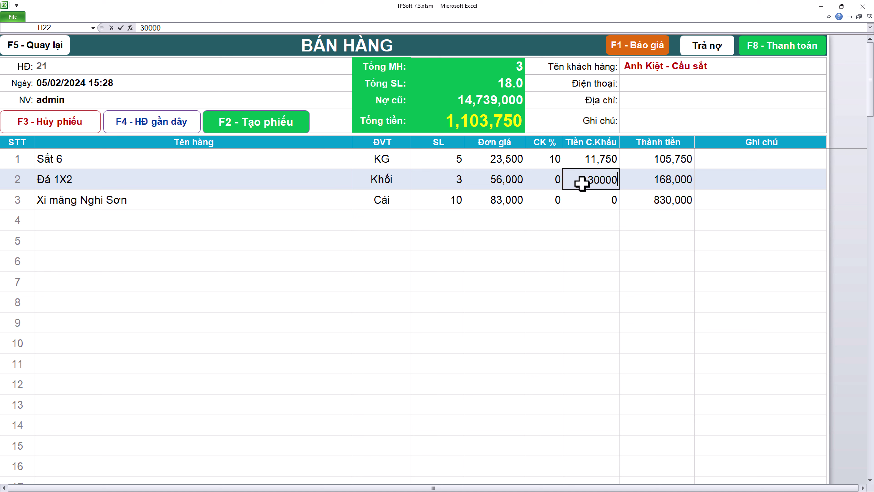
key(Return)
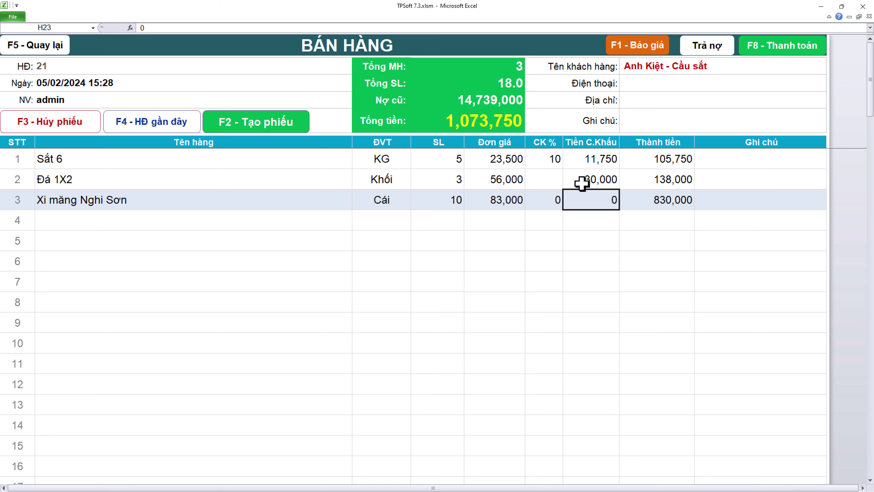
Start payment and review the 1,073,750 total, 14,739,000 previous debt and 15,812,750 due.
click(772, 48)
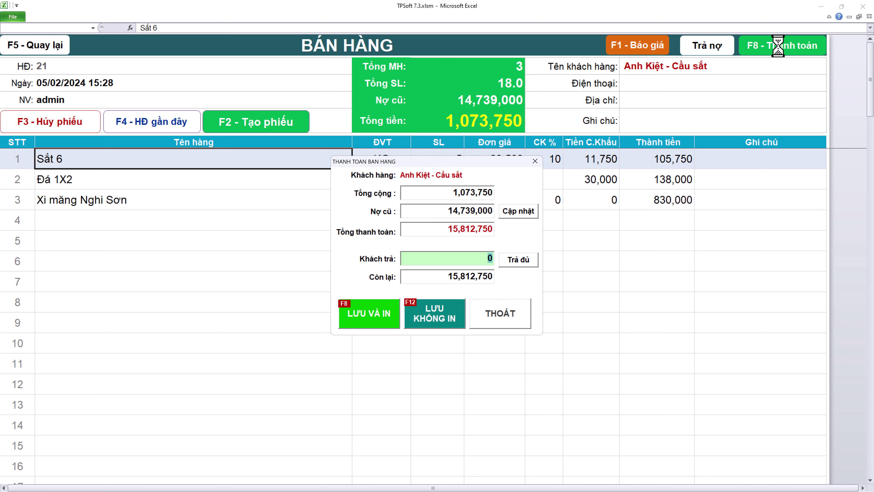
drag(460, 161, 457, 197)
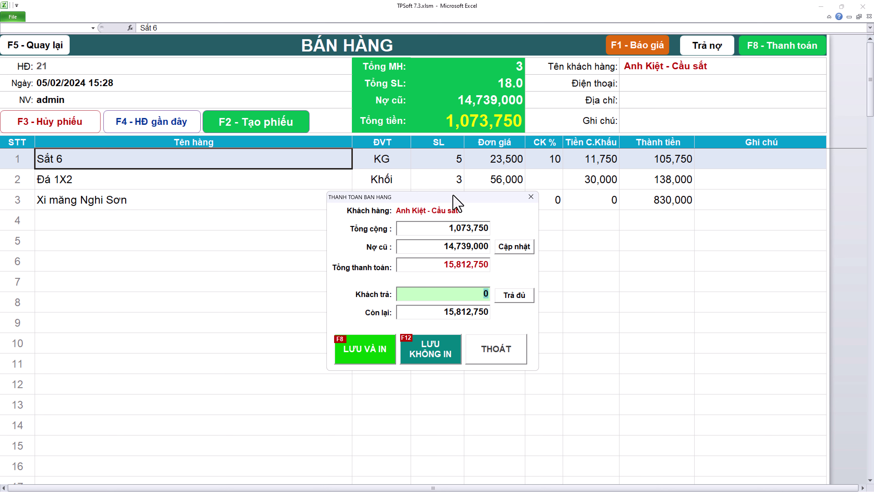
click(429, 225)
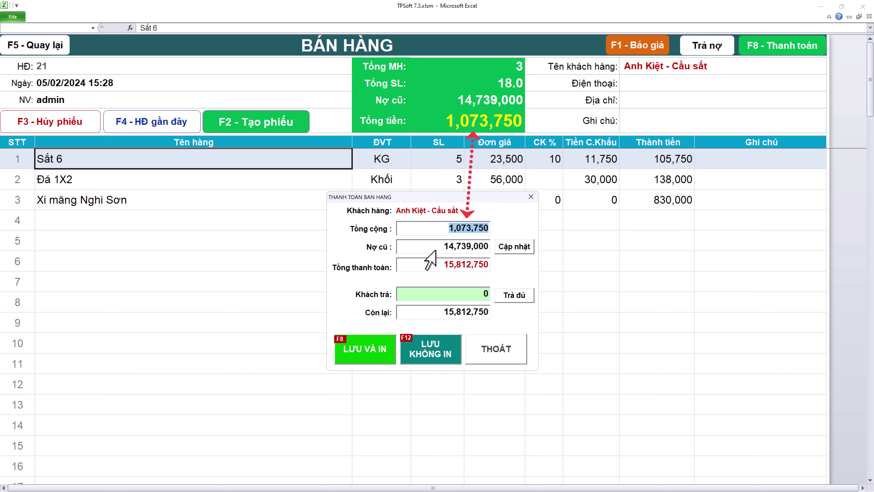
click(422, 245)
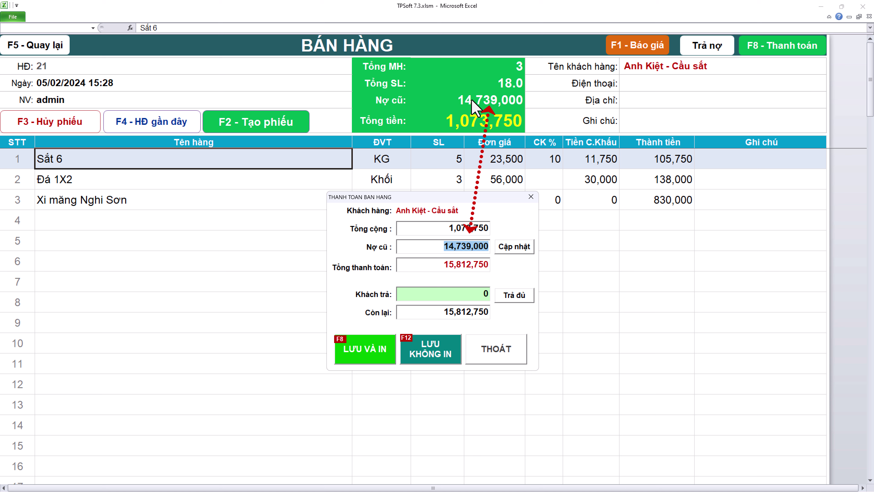
click(437, 265)
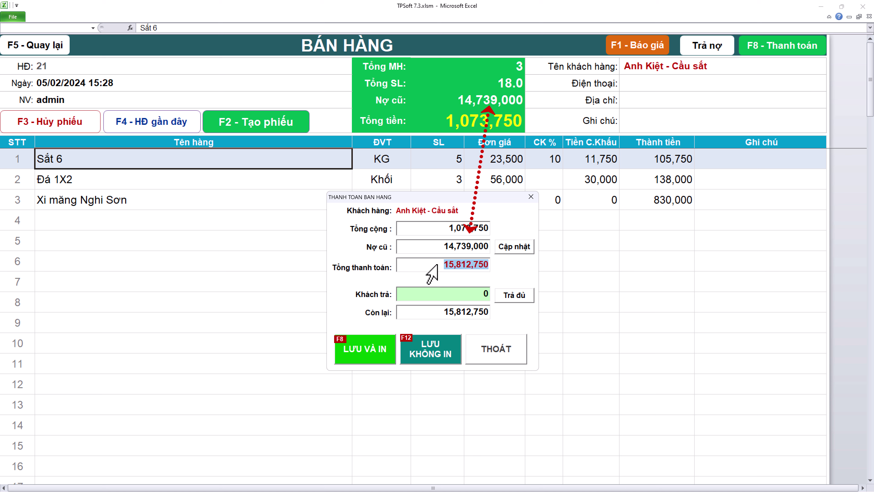
click(428, 229)
click(428, 245)
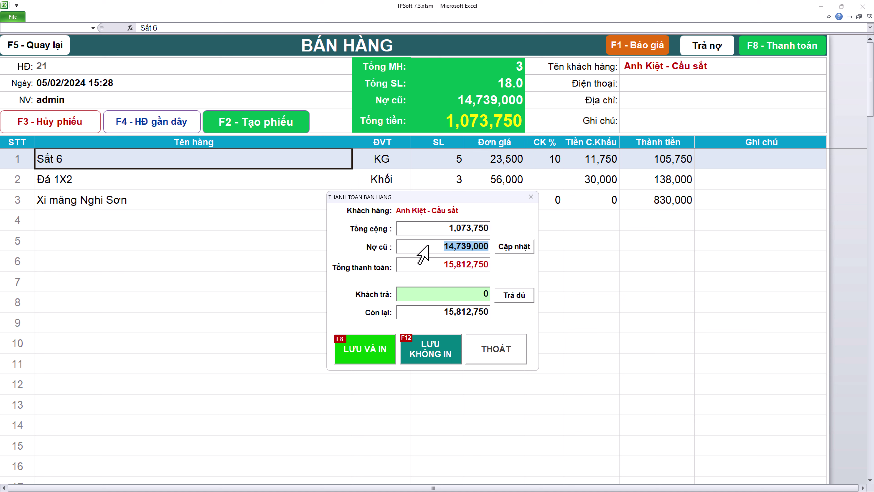
Enter 5,000,000 as the customer's payment and save and print invoice 21.
click(431, 299)
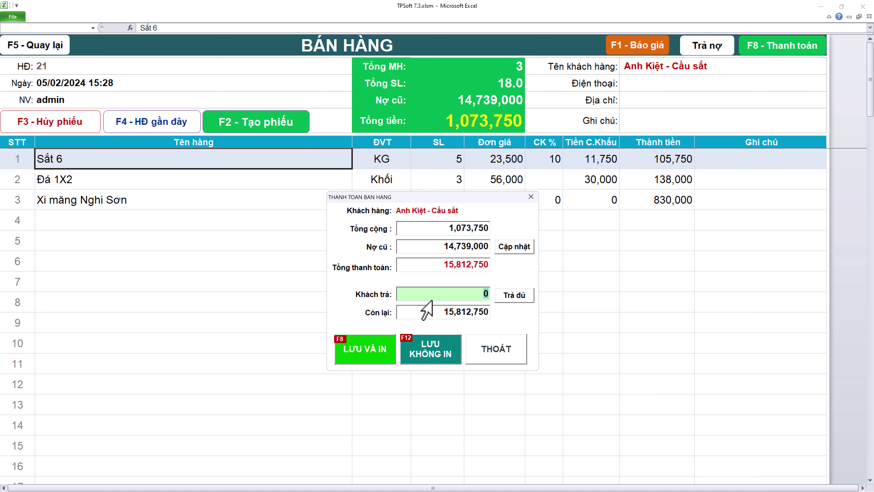
click(512, 297)
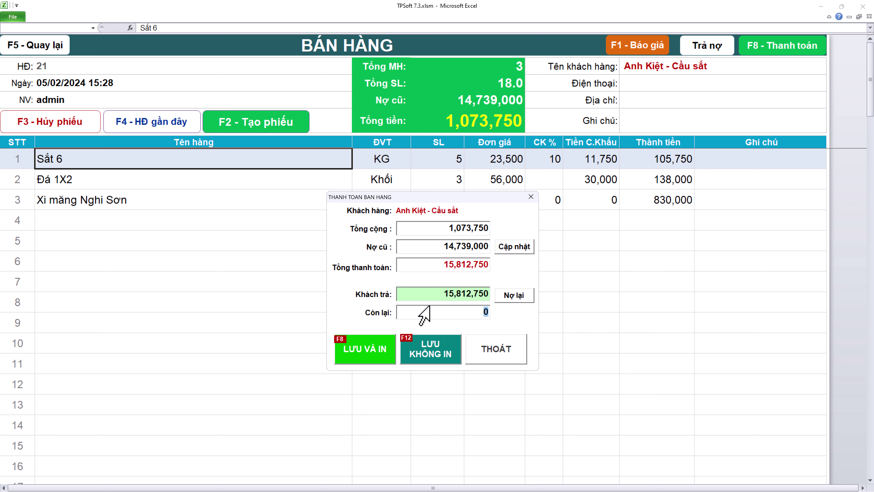
click(428, 298)
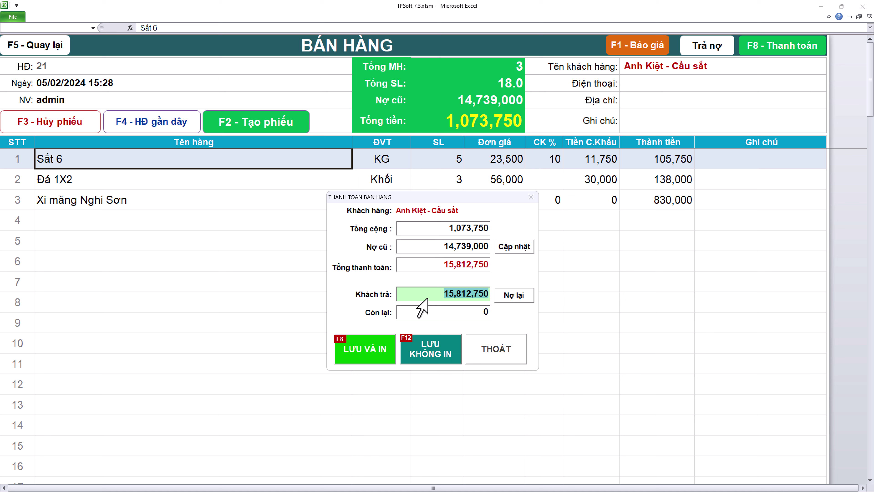
text(500,000)
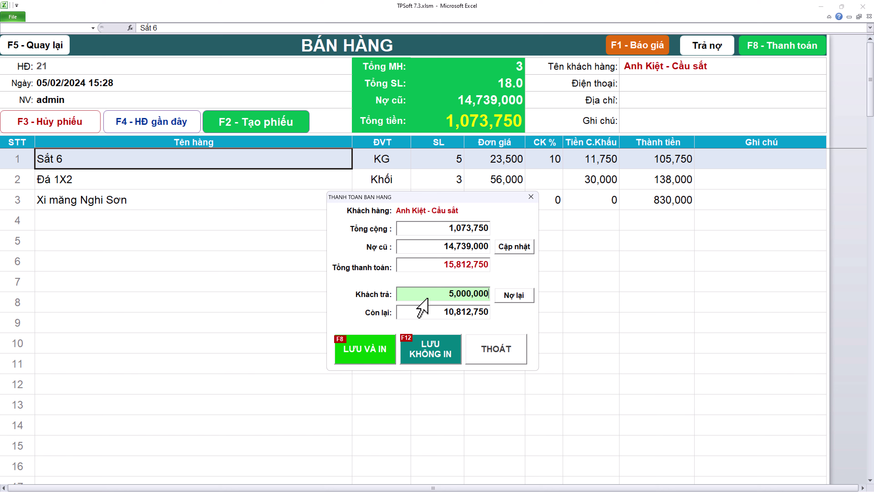
click(379, 355)
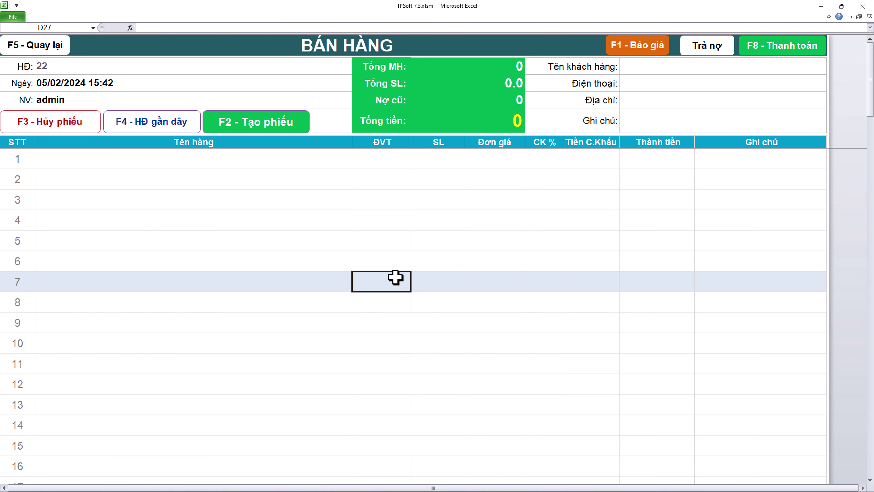
Open invoice 21 from the recent sales invoices list and bring up its export choices.
click(156, 129)
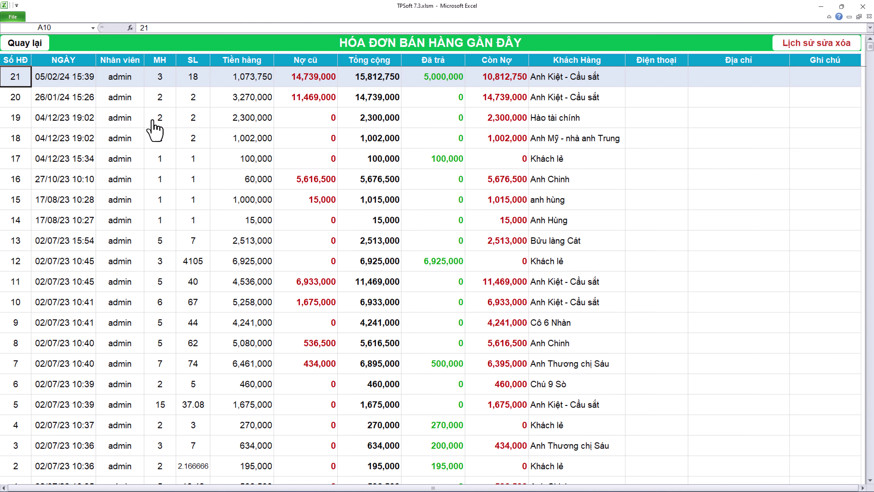
double_click(380, 74)
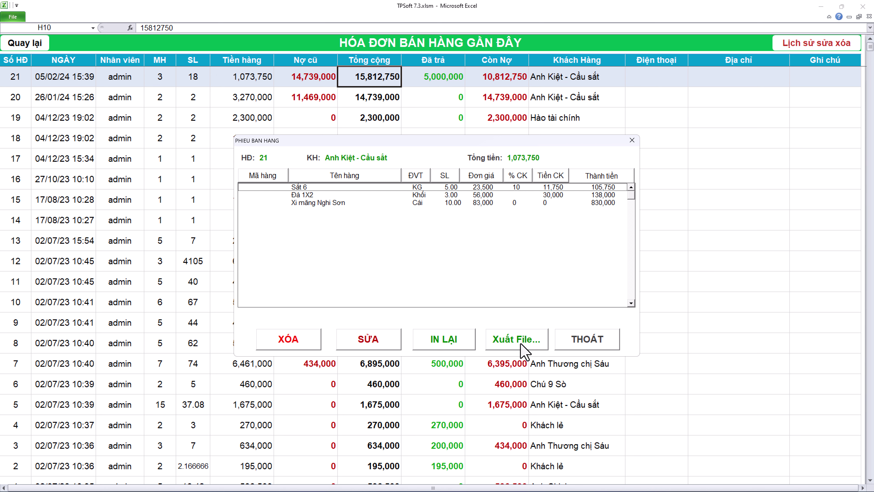
click(521, 349)
Export invoice 21 to Excel, copy the whole invoice range, and return to the sales form.
click(461, 245)
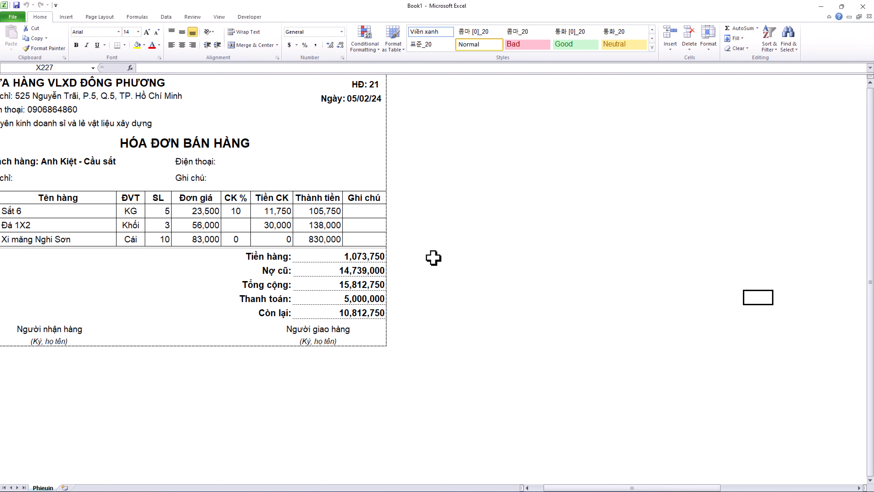
click(234, 196)
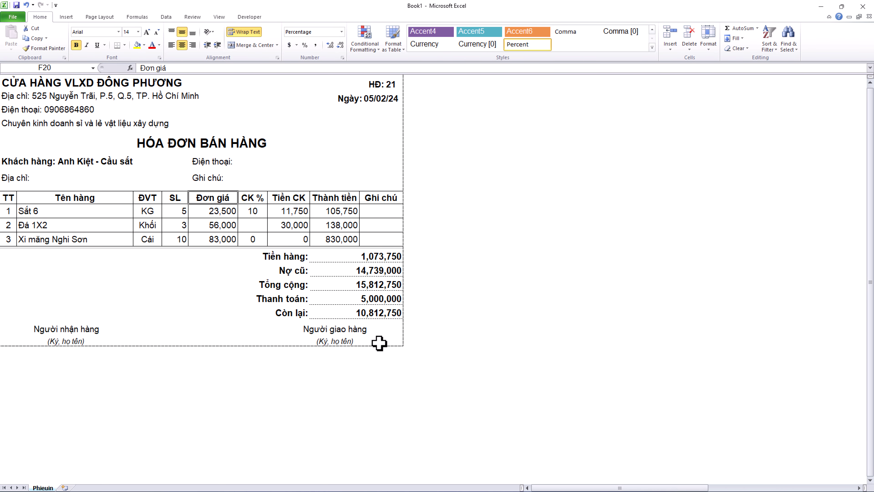
drag(379, 343, 47, 83)
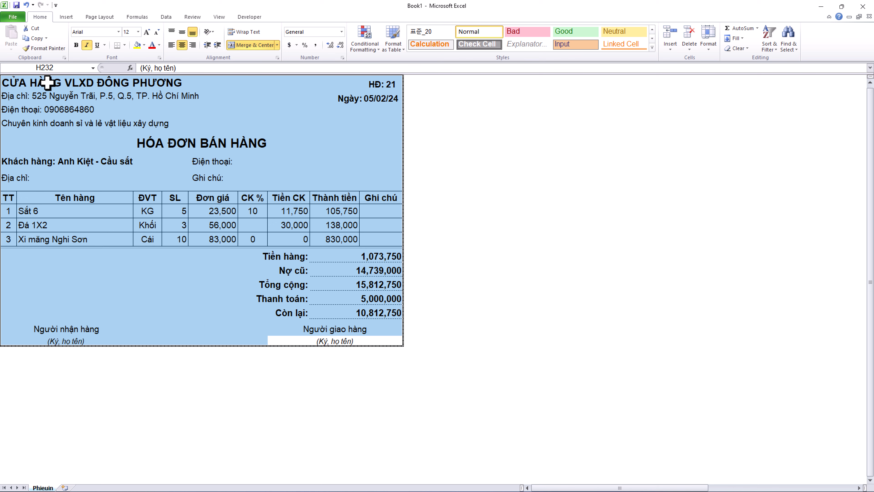
key(ctrl+c)
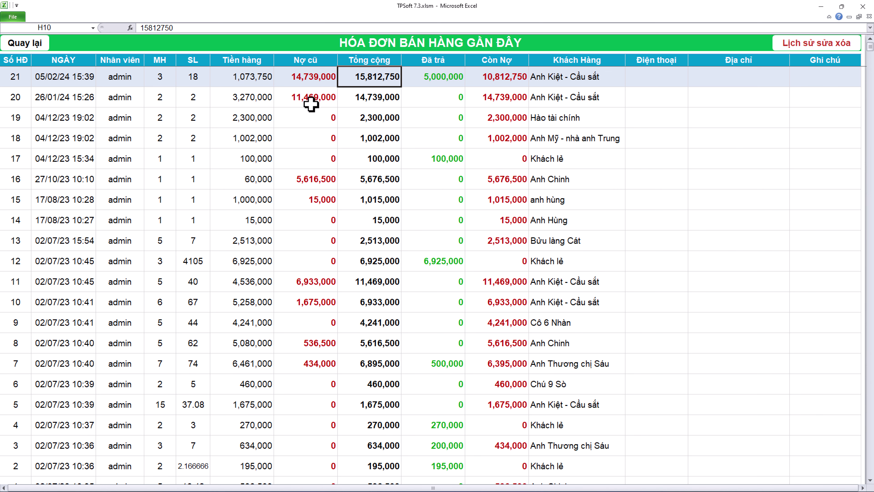
click(17, 45)
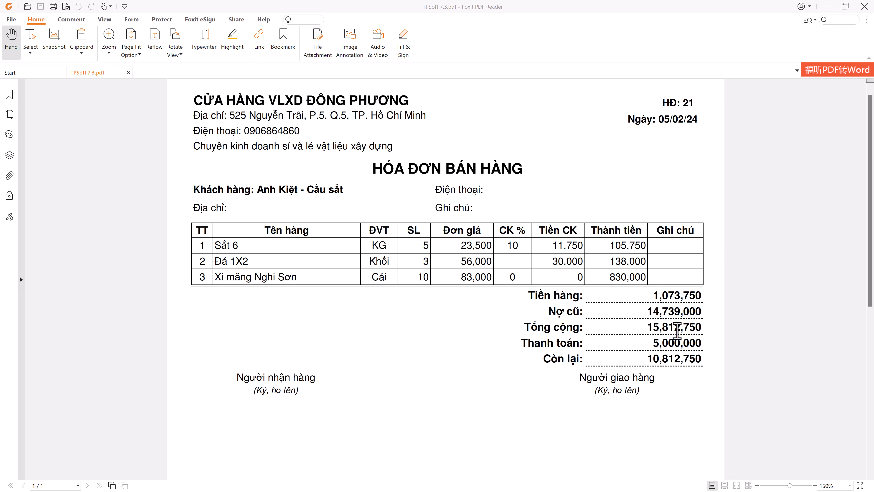
Close the PDF and select the searched customer to load their 10,812,750 debt.
click(825, 7)
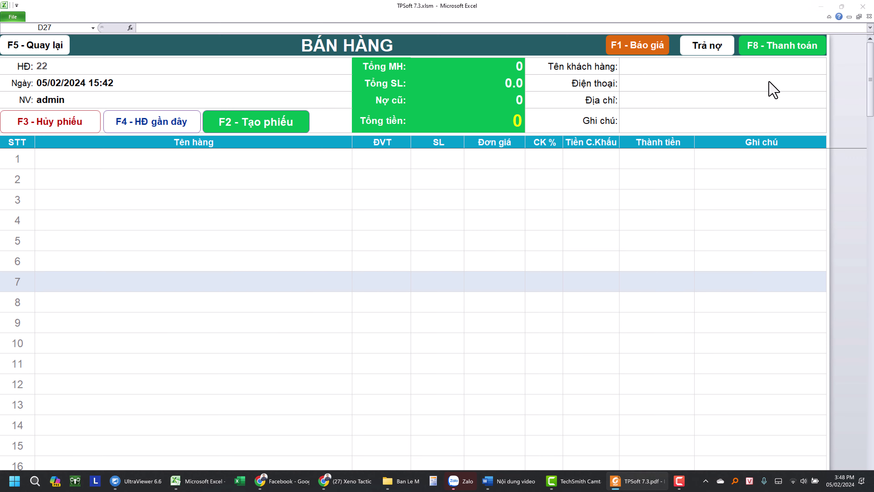
click(687, 82)
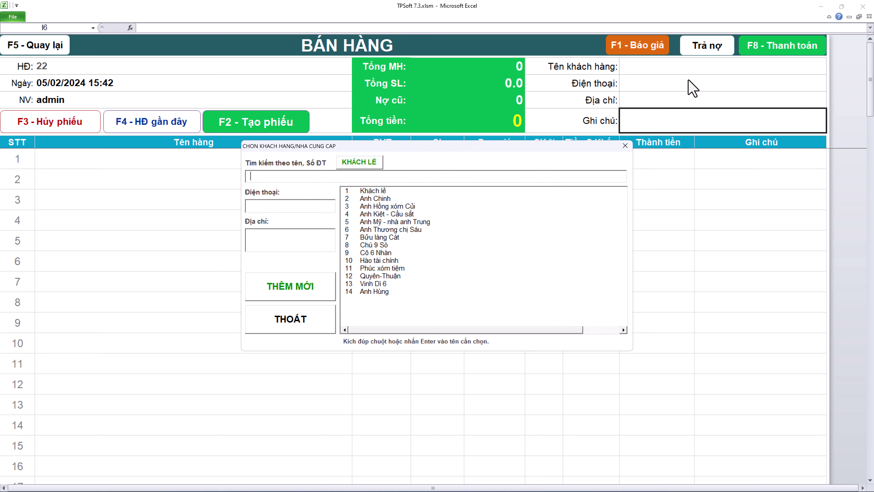
text(kiet)
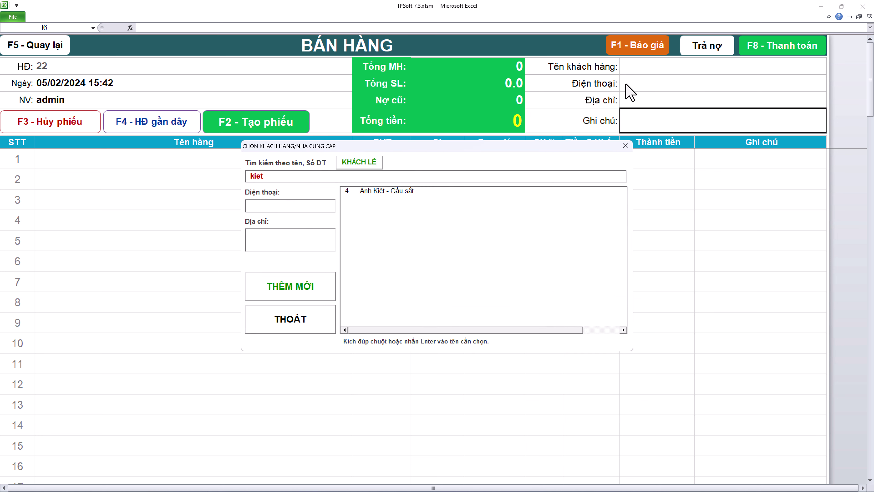
double_click(392, 191)
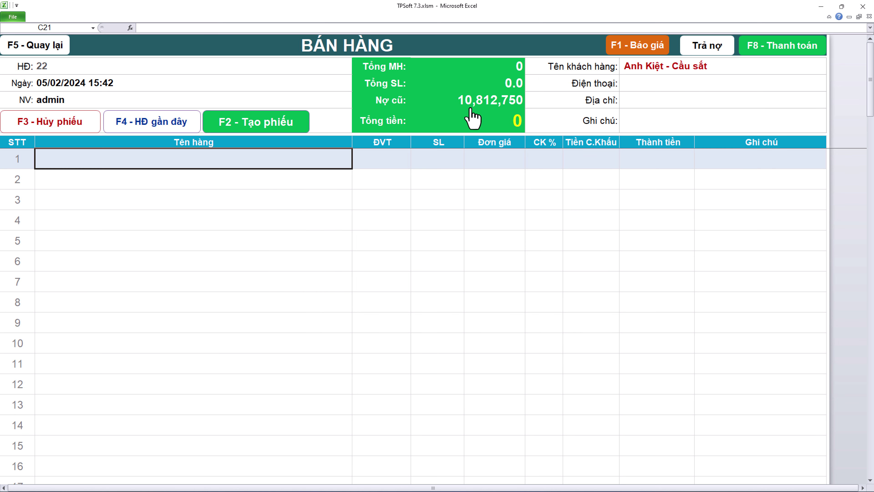
Record a 3,000,000 debt repayment noted TM and save and print the receipt.
click(707, 46)
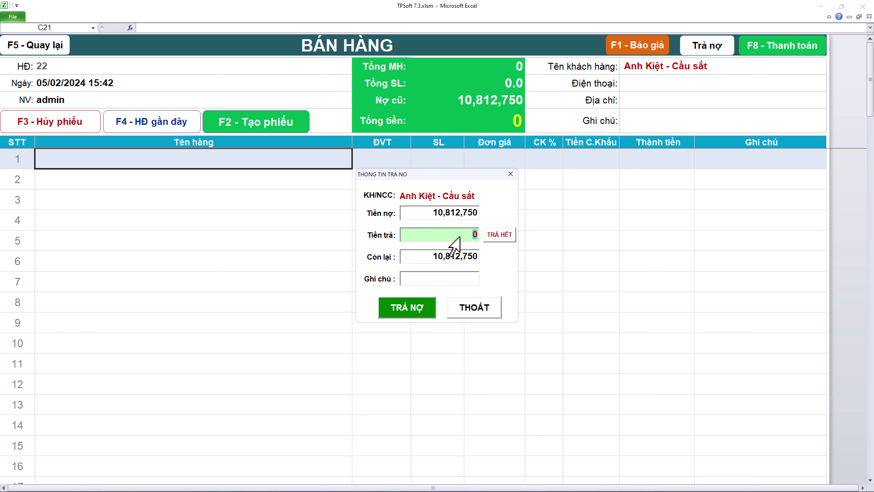
text(000)
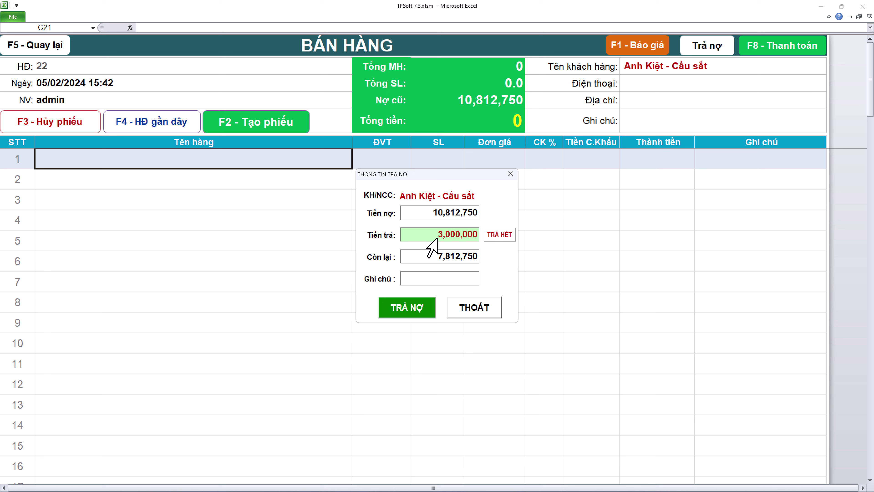
double_click(427, 239)
click(437, 280)
text(M)
click(404, 316)
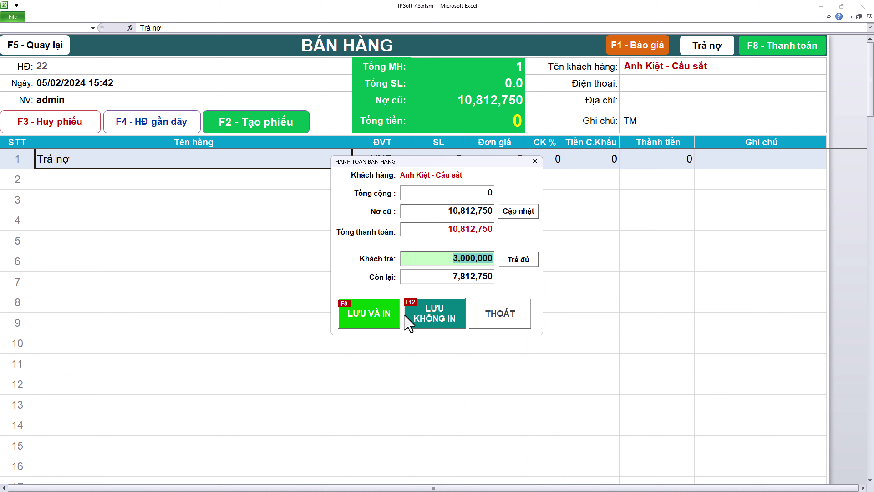
click(354, 319)
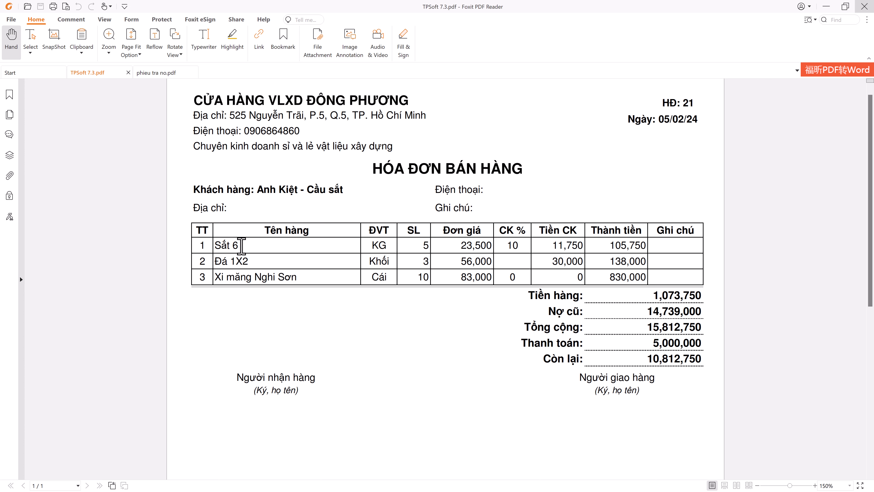
Check the repayment PDF, then return to the blank invoice 23 grid.
drag(242, 245, 215, 247)
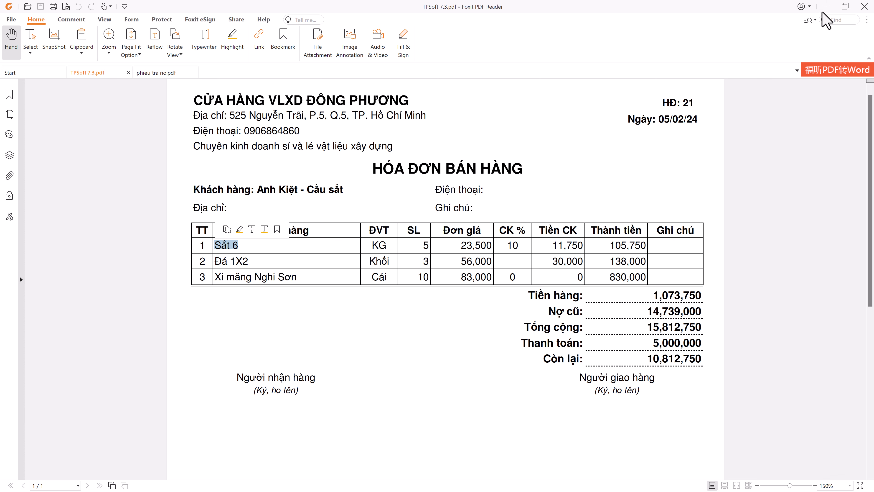
click(826, 7)
click(570, 201)
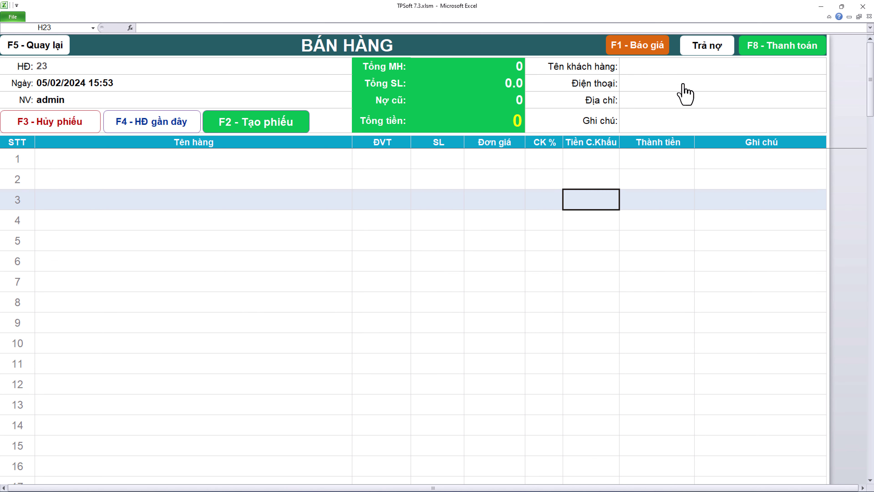
Assign the searched customer, owing 7,812,750, to invoice 23.
click(683, 85)
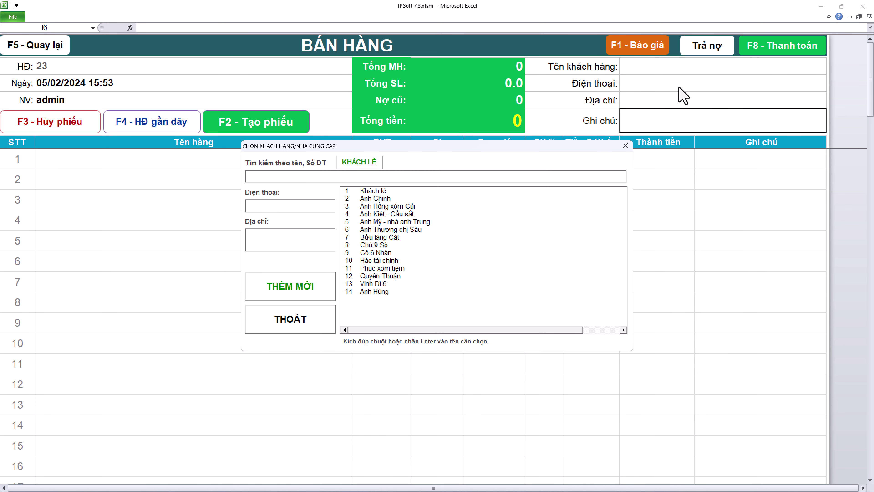
text(kiet)
double_click(415, 190)
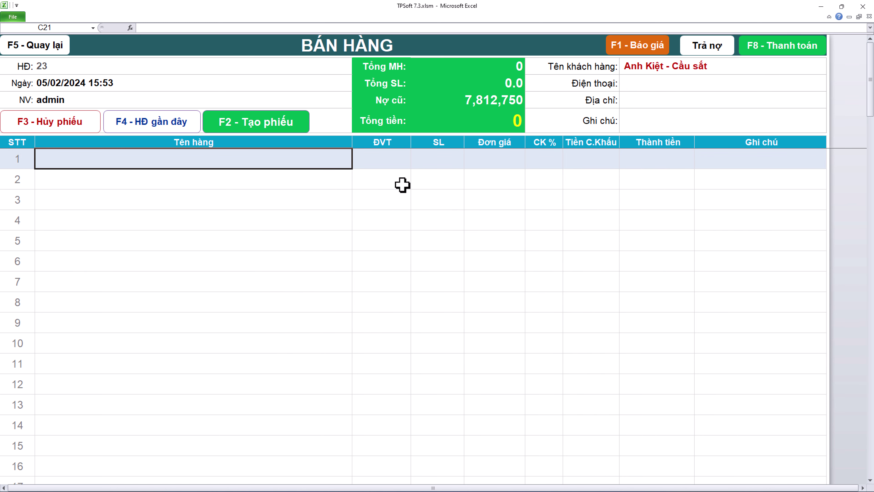
Search 'sat 6' and add Sắt 6 at 25,000 per KG to the invoice.
click(296, 129)
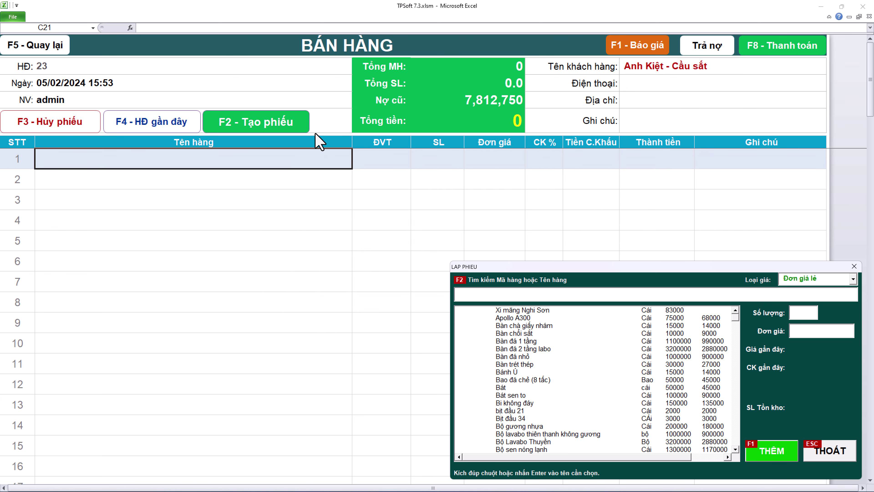
text(sat)
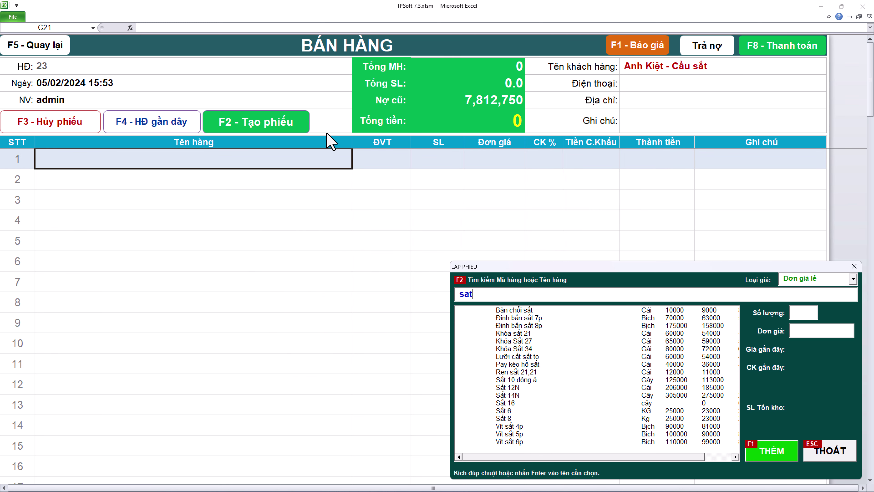
text( 6)
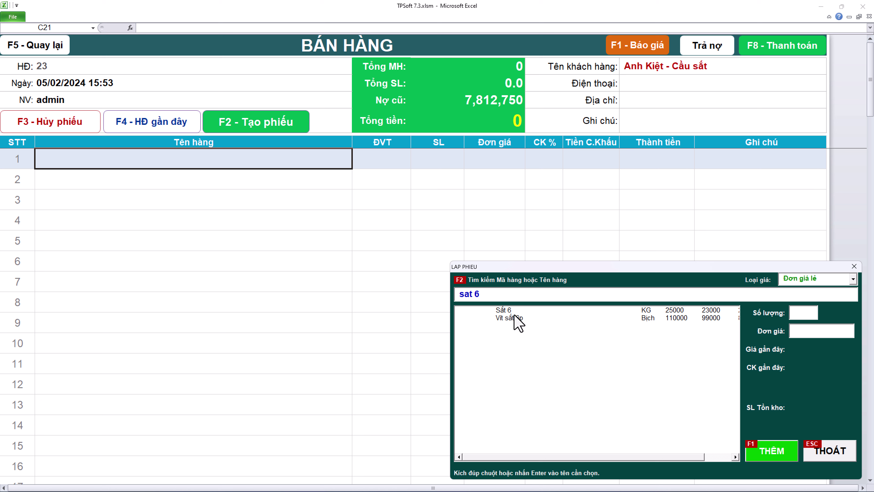
double_click(514, 311)
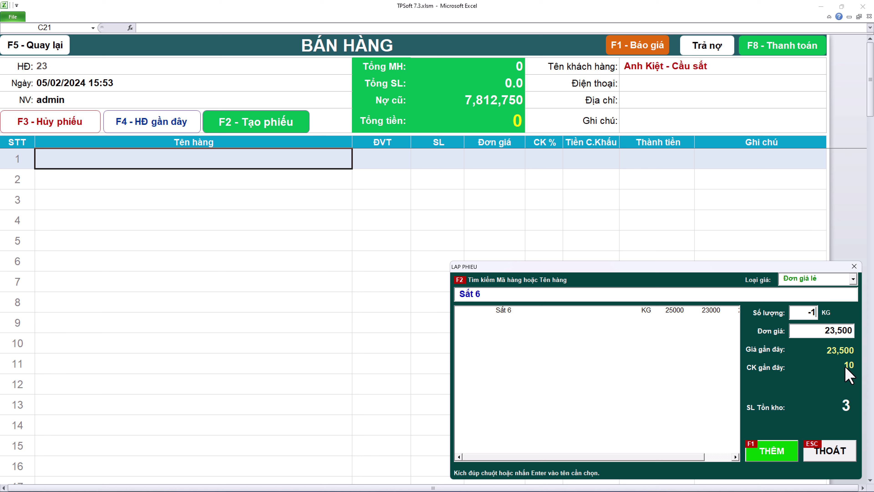
Add a return line for Sắt 6 with quantity -1, then give it a 10% discount in G21, totalling -21,150.
click(788, 452)
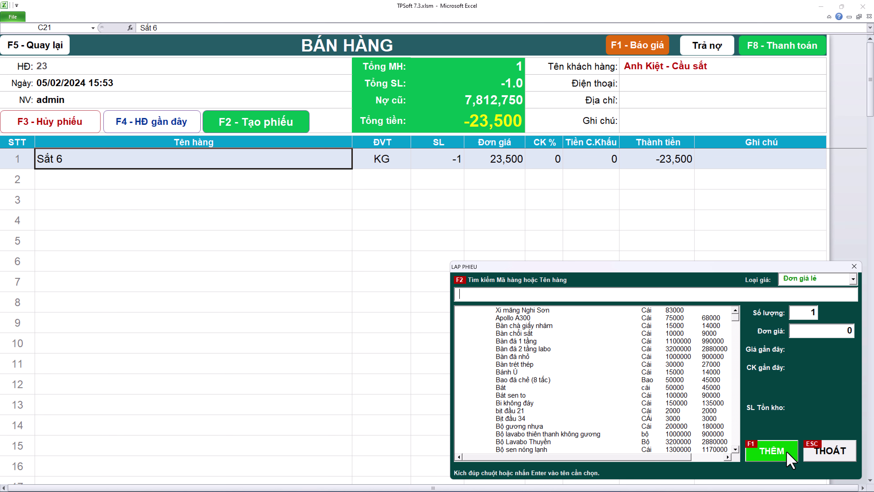
click(828, 451)
click(548, 160)
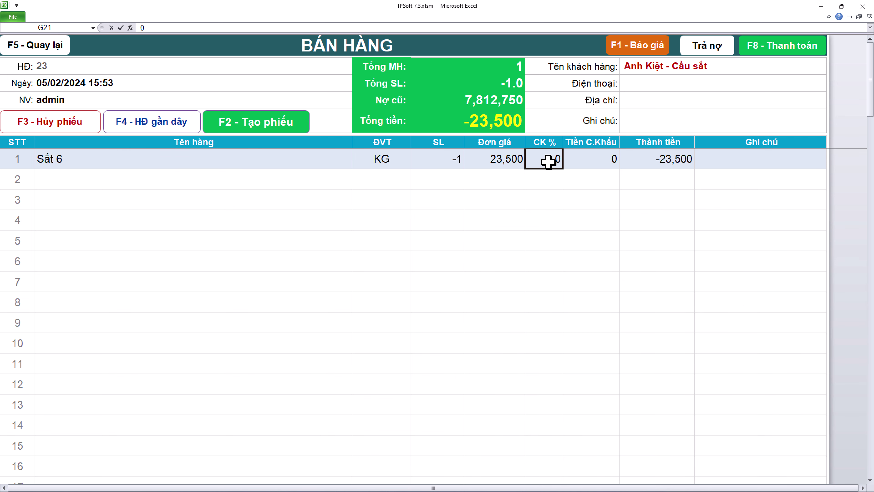
text(10)
key(Return)
click(641, 160)
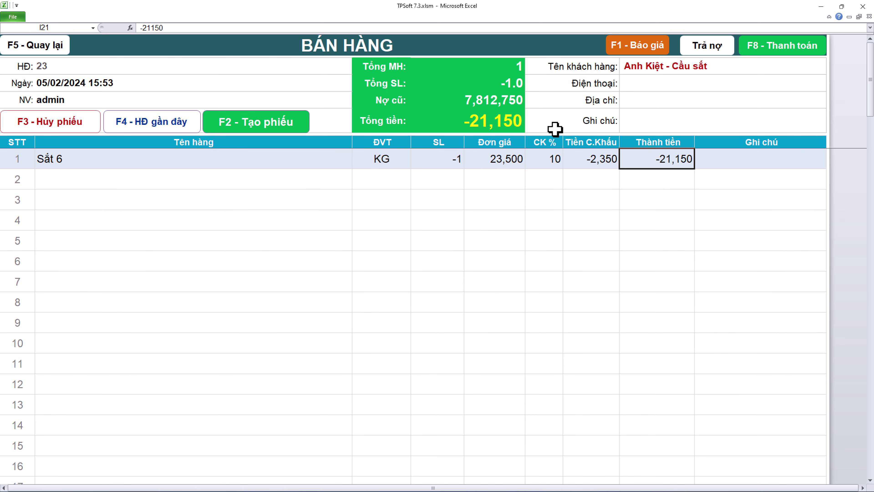
Open payment for sales invoice 23 and check the previous debt and total due.
click(804, 49)
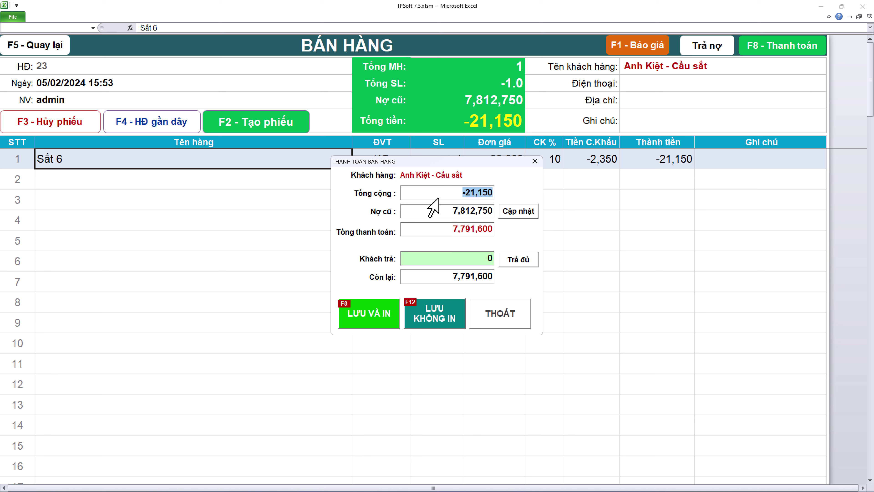
click(426, 213)
click(435, 230)
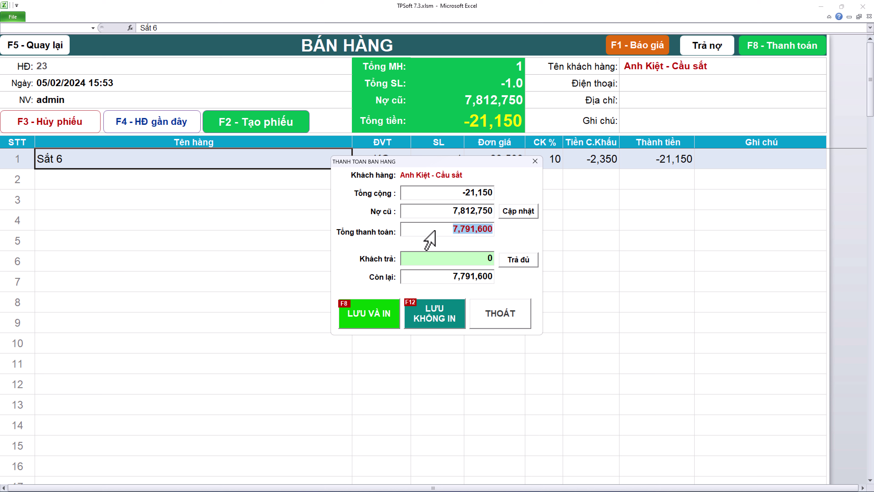
Save the invoice 23 payment, dismiss the success message, and return to the main menu.
click(445, 309)
click(444, 275)
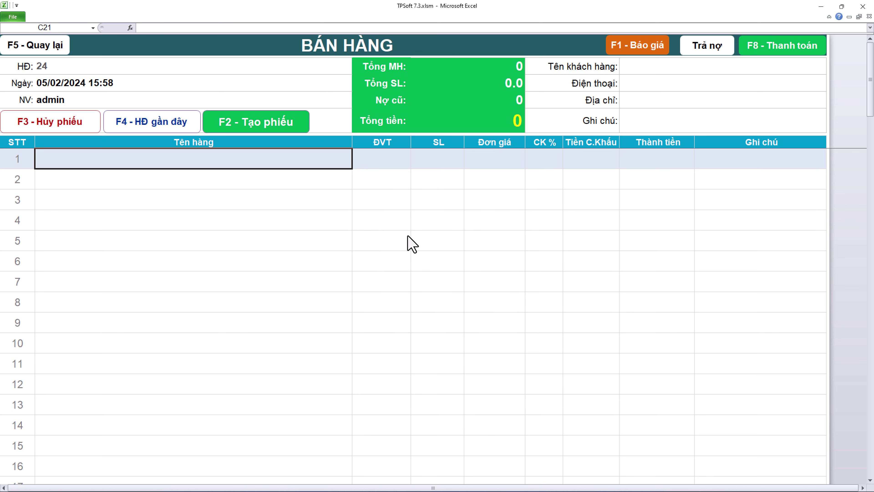
click(355, 180)
click(285, 184)
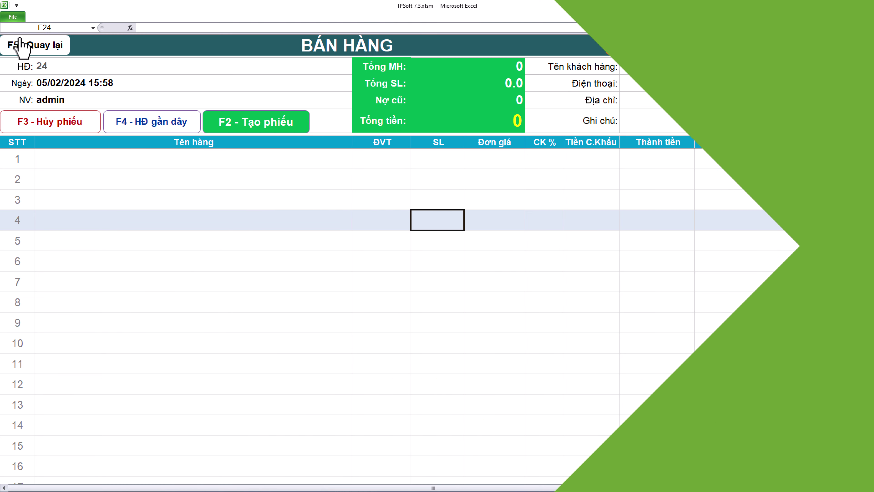
click(21, 43)
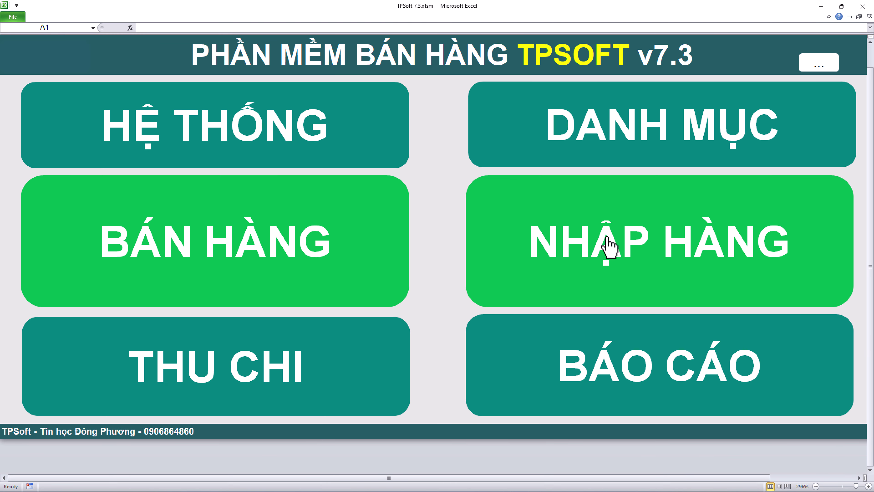
Start a goods-receiving entry and choose the supplier for purchase receipt 4.
click(611, 246)
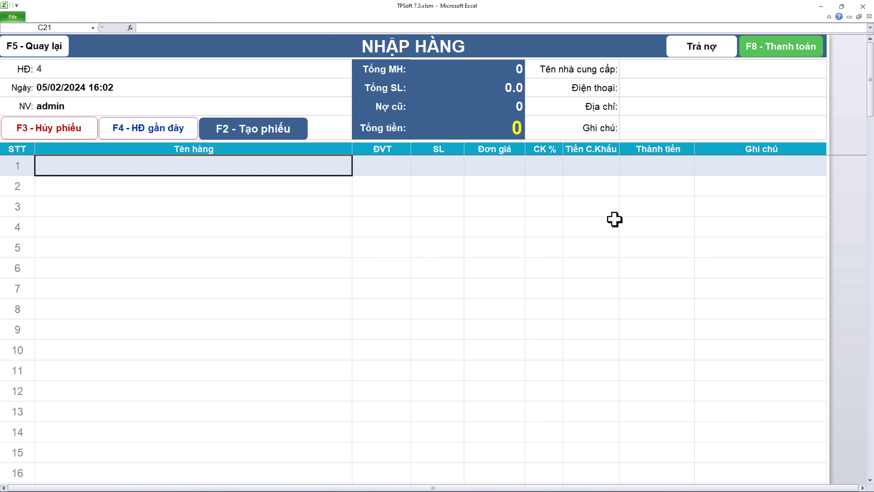
click(683, 90)
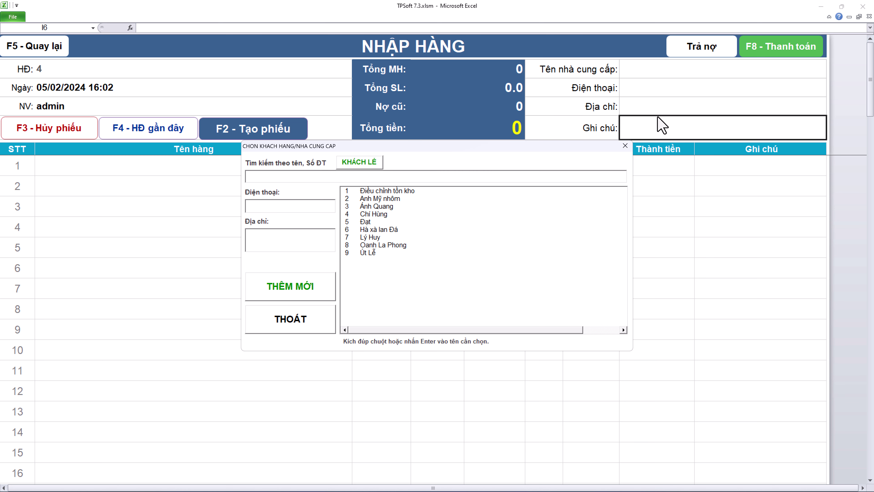
double_click(370, 214)
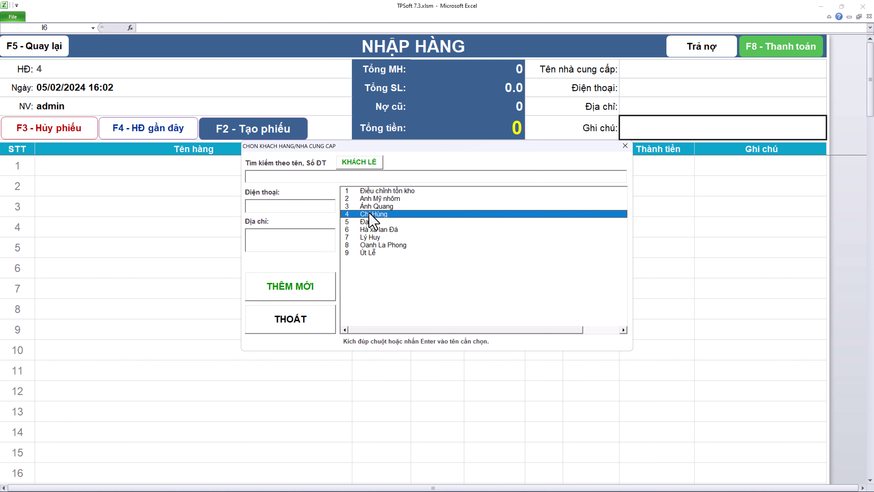
Add Sắt 6 to the receipt: 100 KG at 20,000, totalling 2,000,000.
click(279, 137)
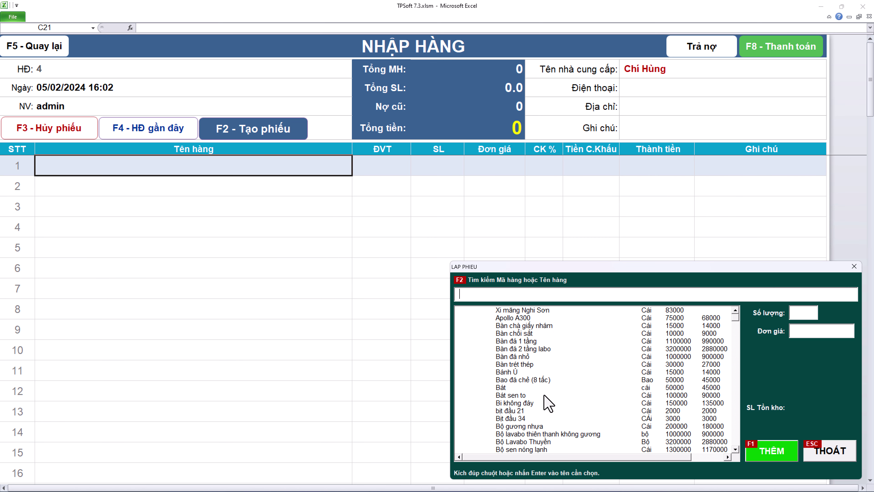
text(sat)
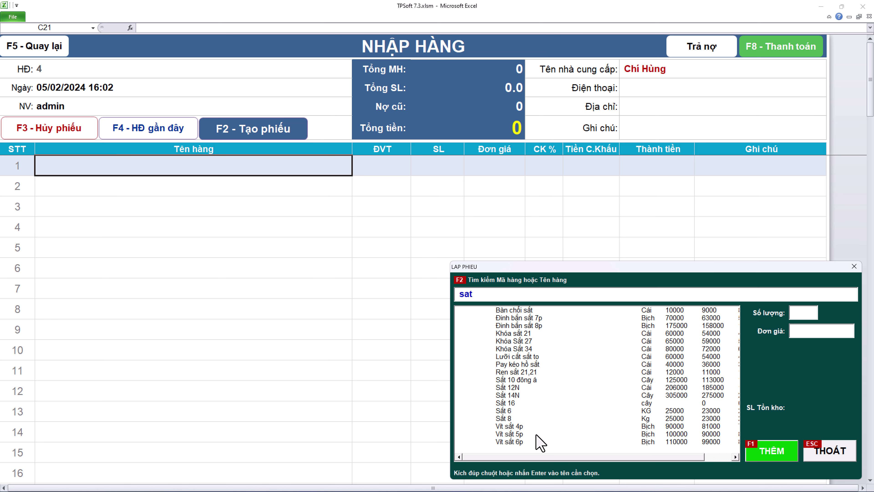
double_click(521, 412)
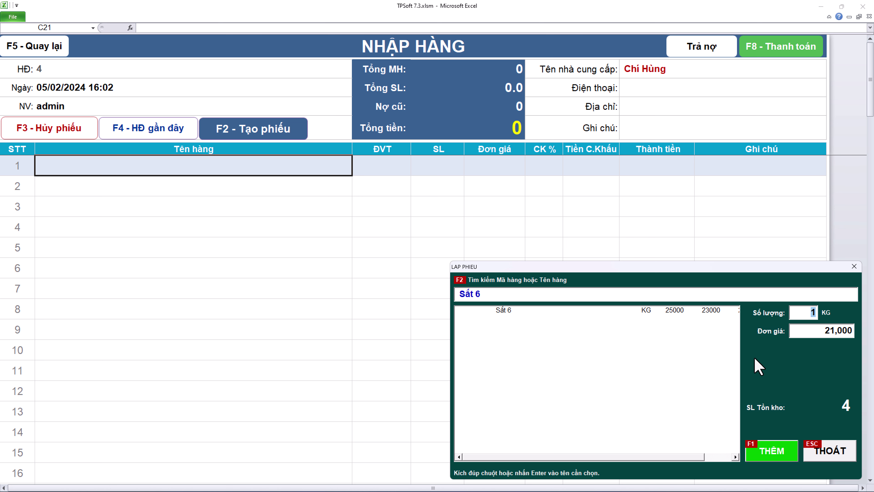
click(812, 330)
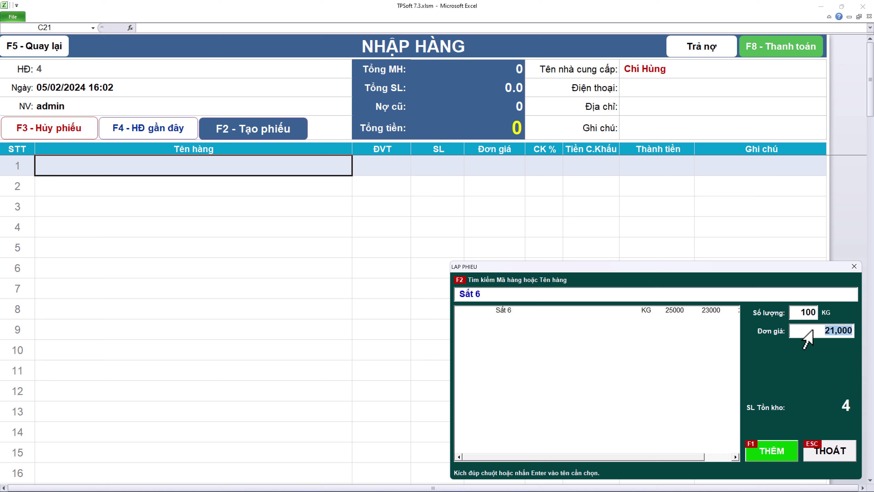
text(20)
click(775, 448)
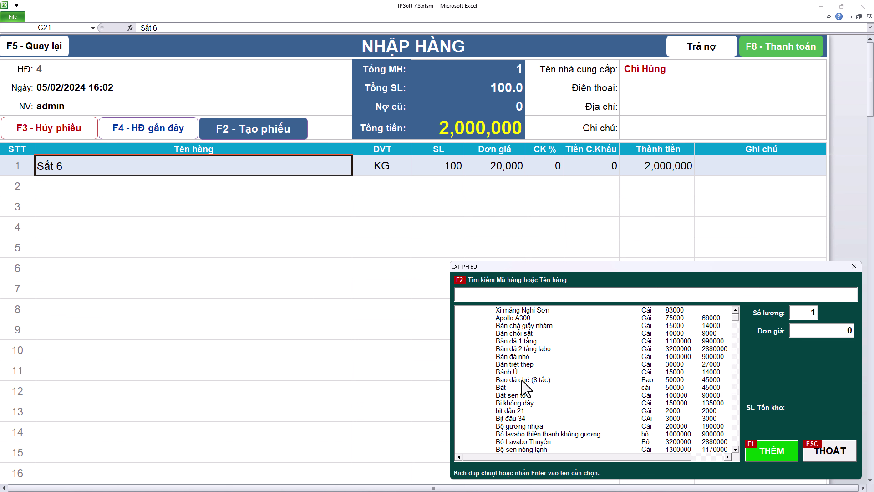
Pay purchase receipt 4 in full (2,000,000) and save it without printing.
click(807, 449)
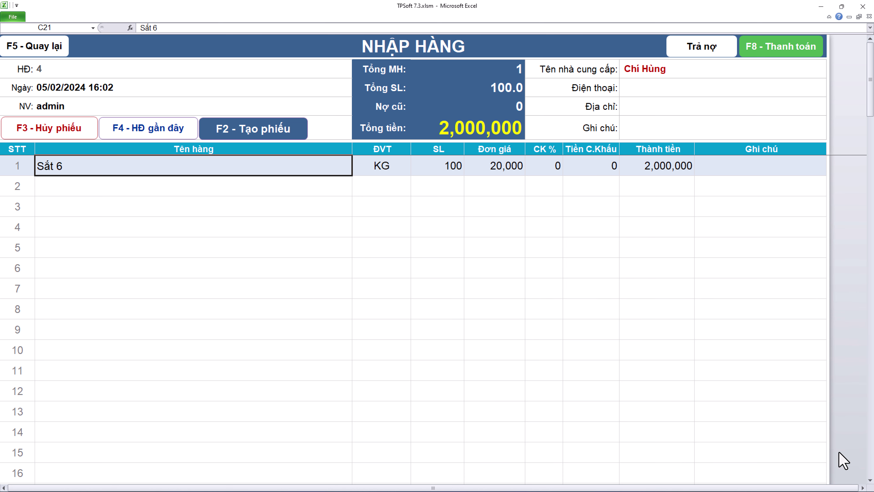
click(795, 51)
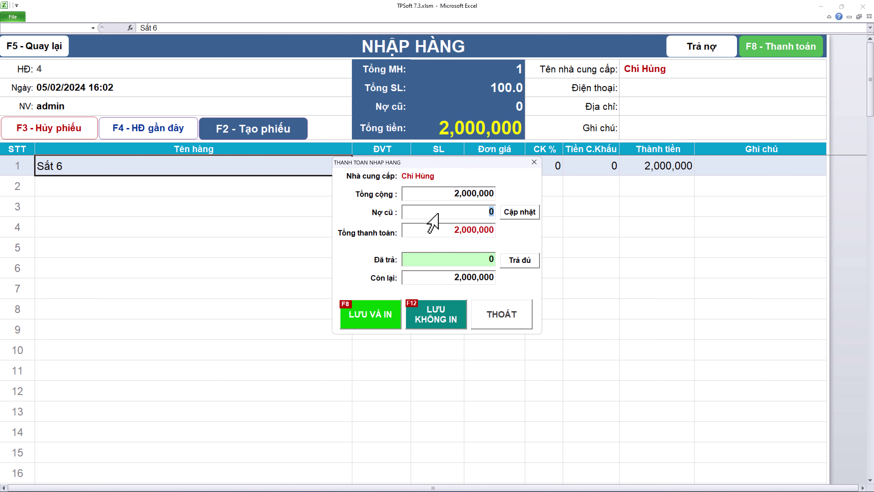
click(436, 279)
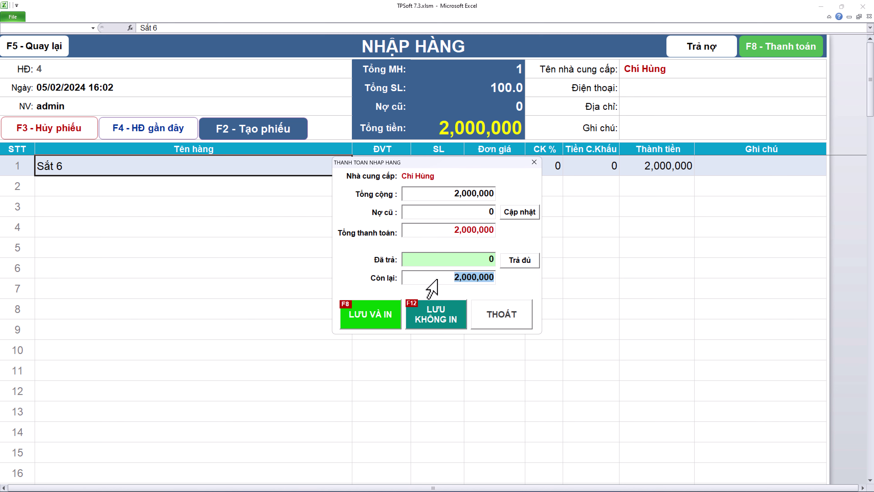
click(446, 217)
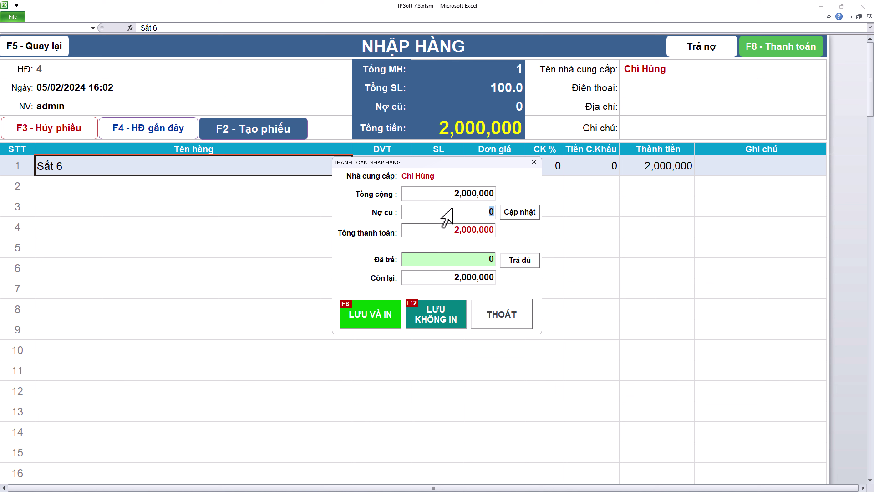
click(525, 262)
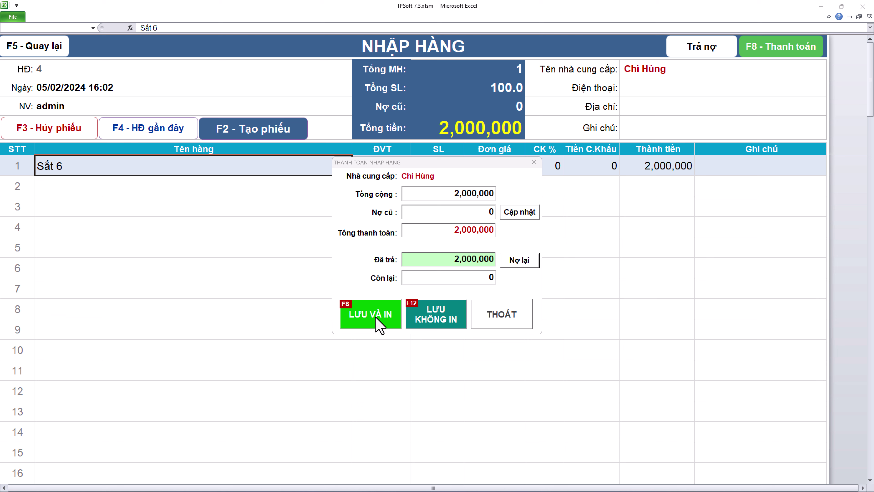
click(441, 312)
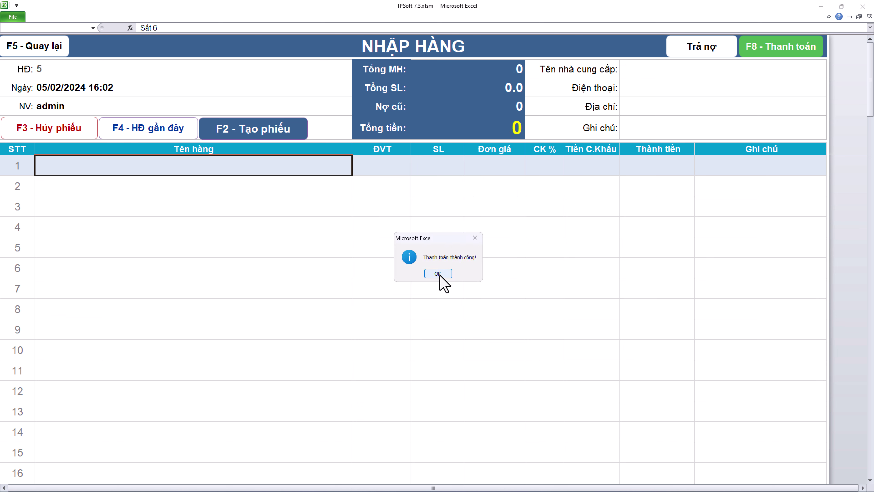
click(438, 274)
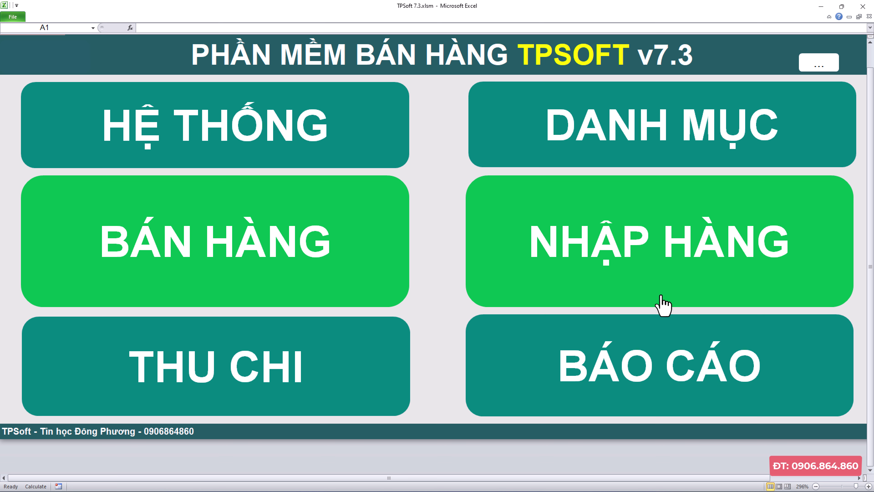
Open the sales invoice report and set its date range to 05/02/23–05/02/24.
click(647, 348)
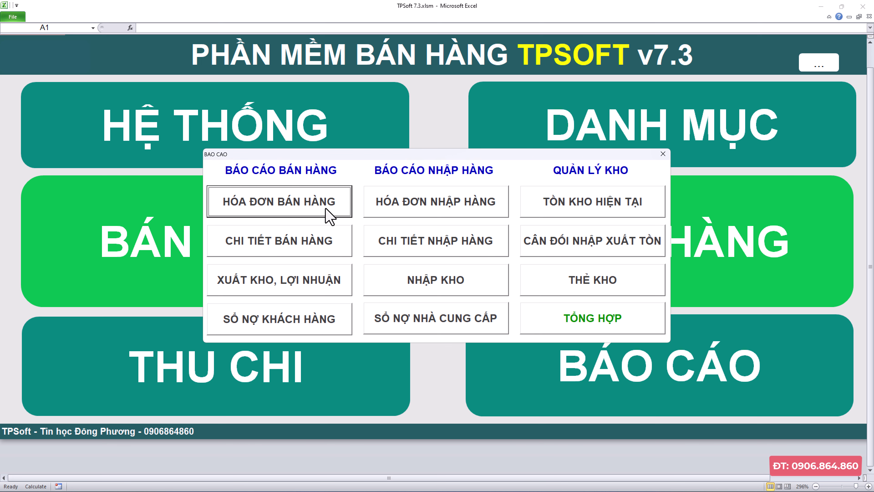
click(300, 200)
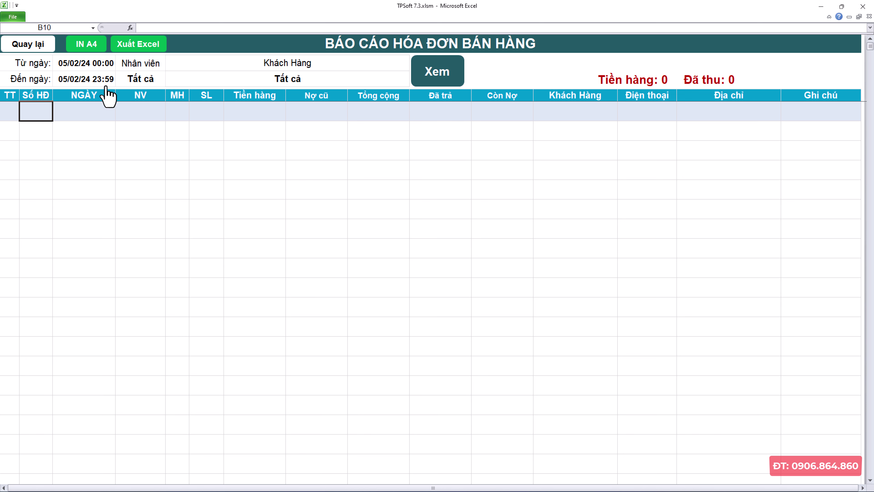
click(89, 73)
click(445, 247)
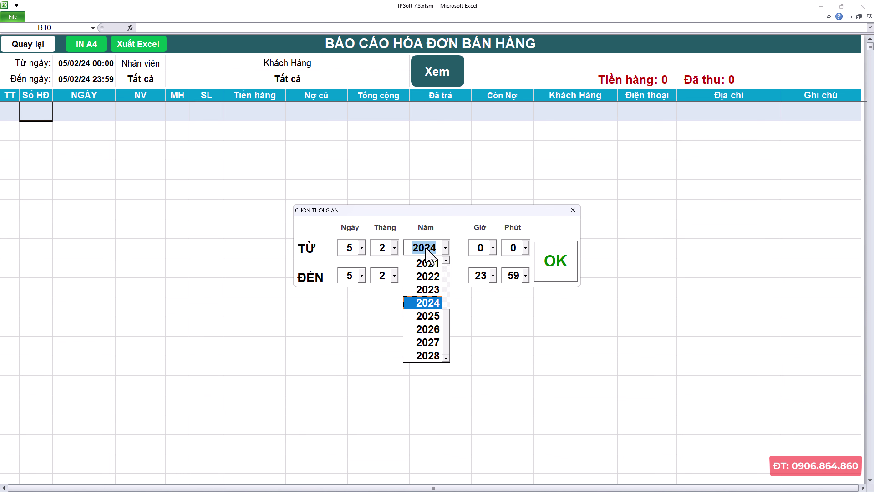
scroll(442, 286, up, 3)
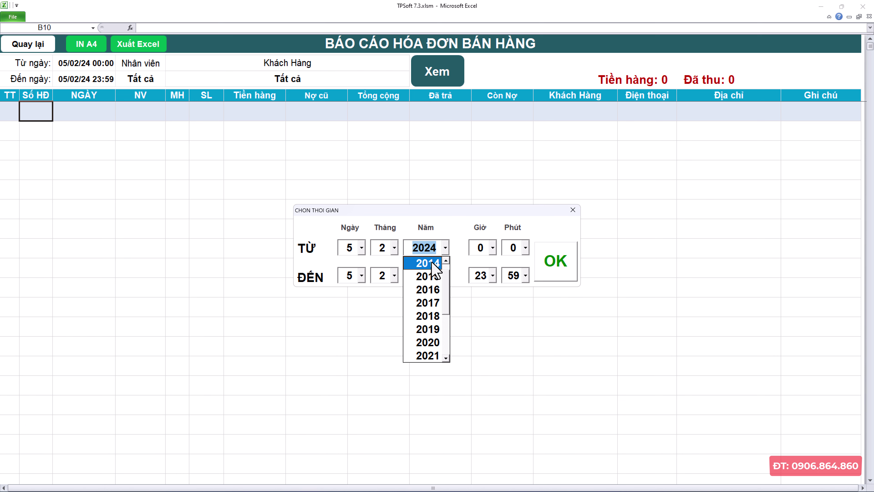
scroll(437, 289, down, 3)
click(432, 290)
click(554, 261)
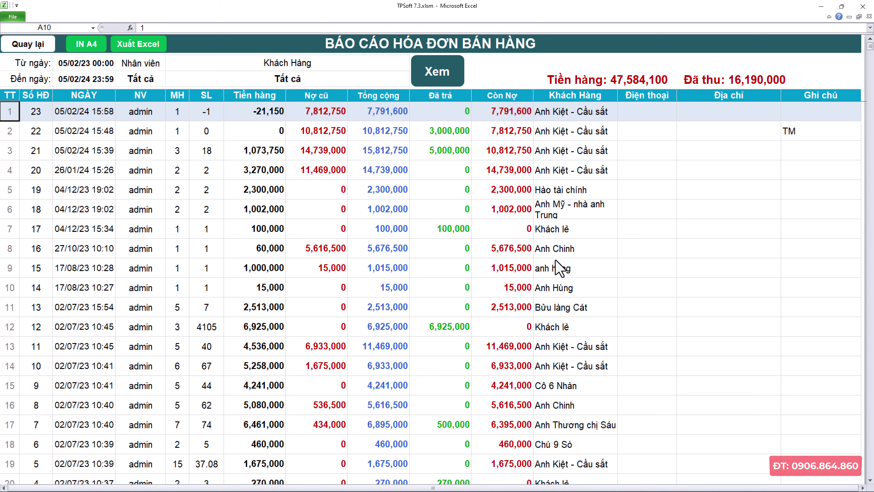
Filter the invoice report to one customer, then reset it to all customers.
click(280, 189)
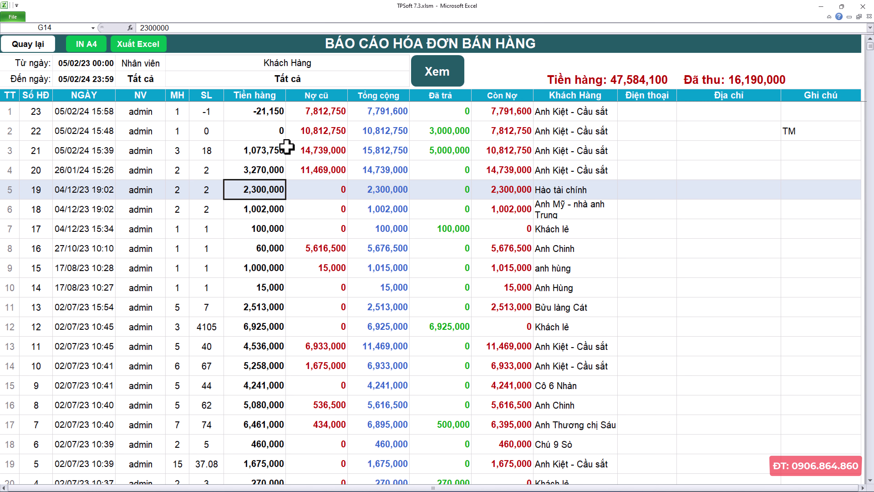
click(306, 81)
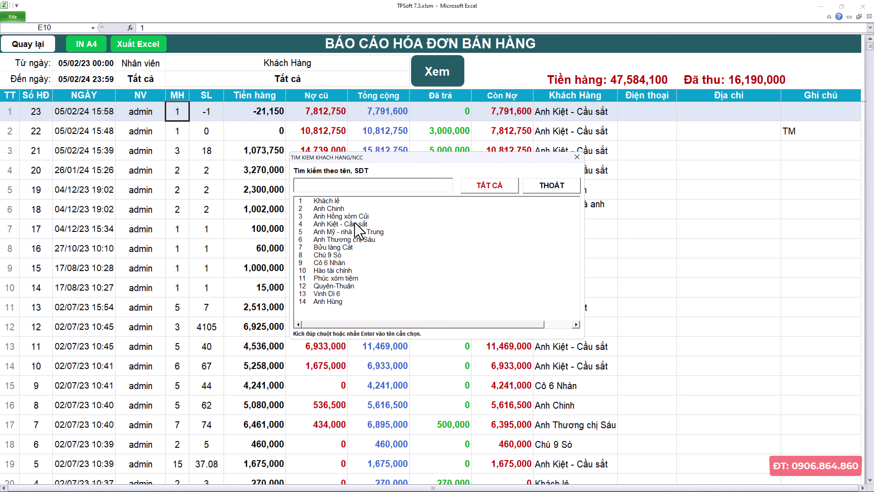
double_click(332, 224)
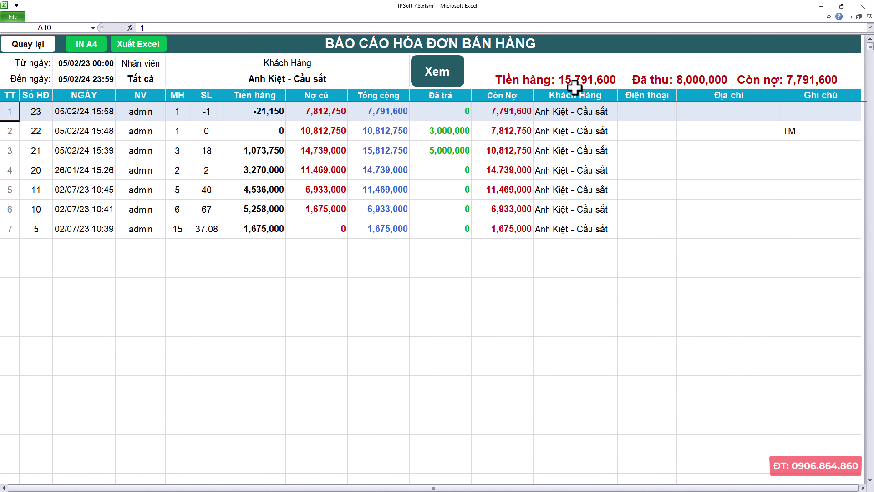
click(328, 85)
click(484, 186)
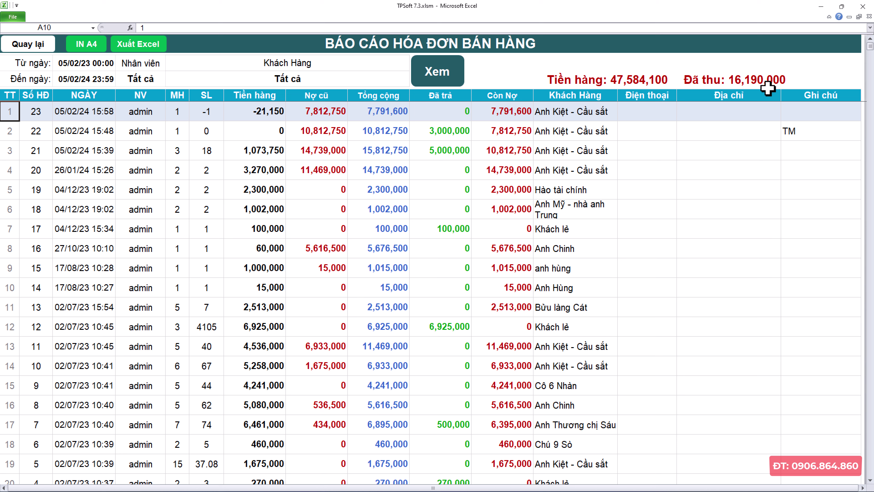
Filter invoices to Anh Kiệt - Cầu sắt, view invoice 21's items, and return to the main menu.
click(374, 83)
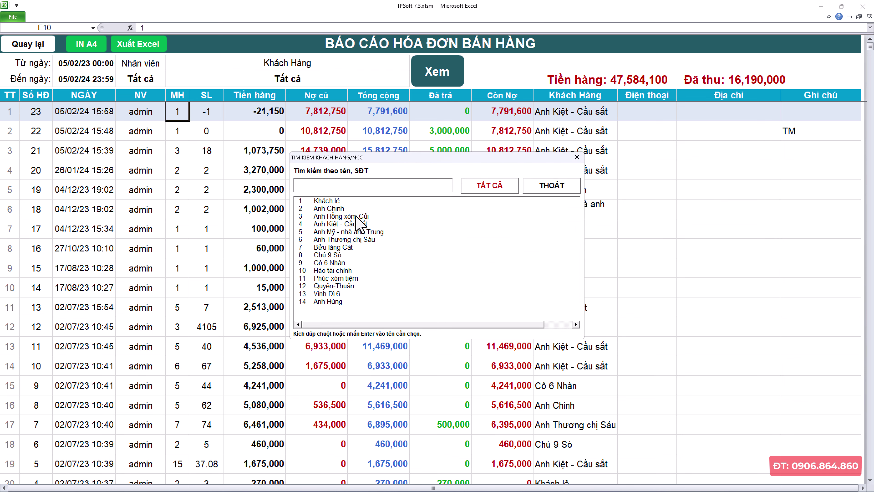
double_click(333, 224)
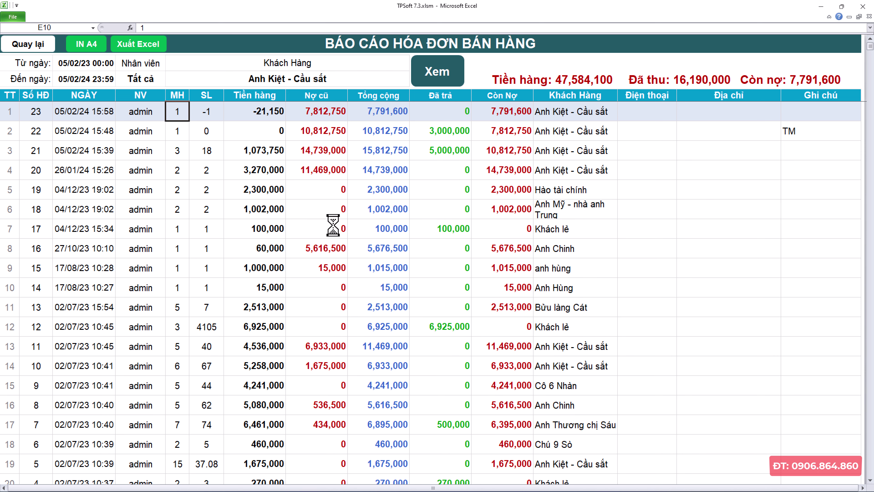
double_click(353, 151)
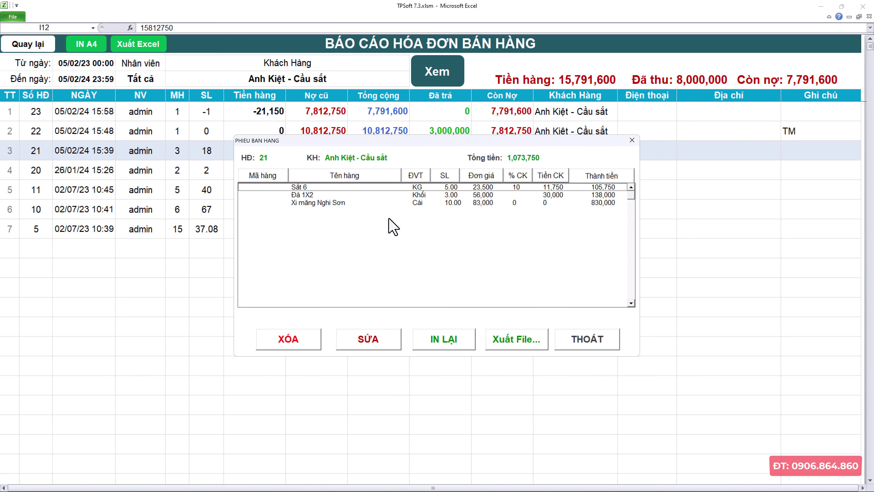
click(575, 344)
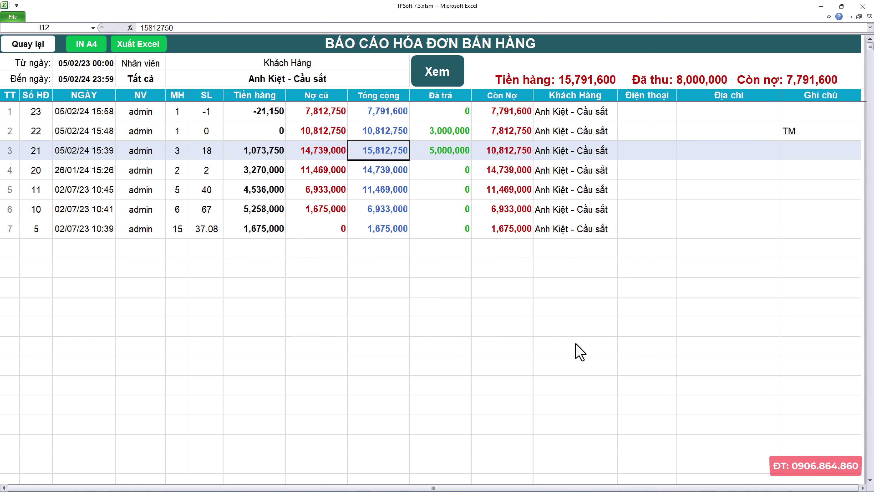
click(19, 43)
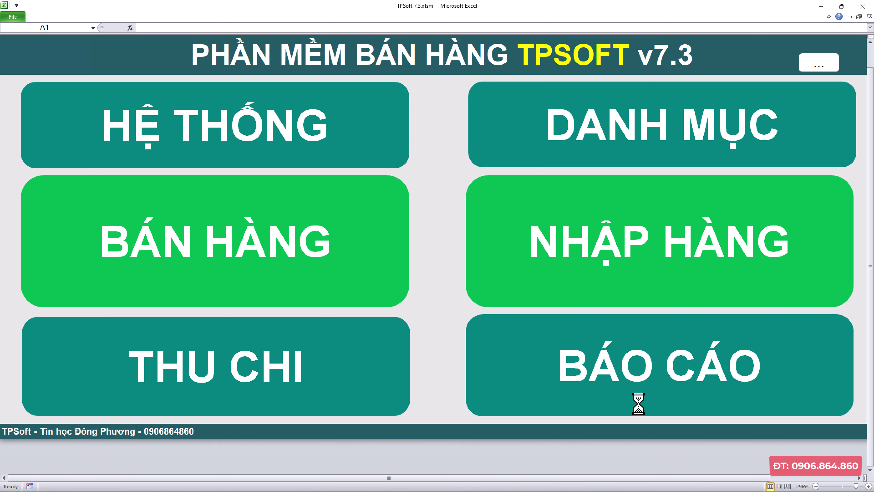
Open the detailed sales report covering 05/02/23 to 05/02/24.
click(636, 395)
click(307, 241)
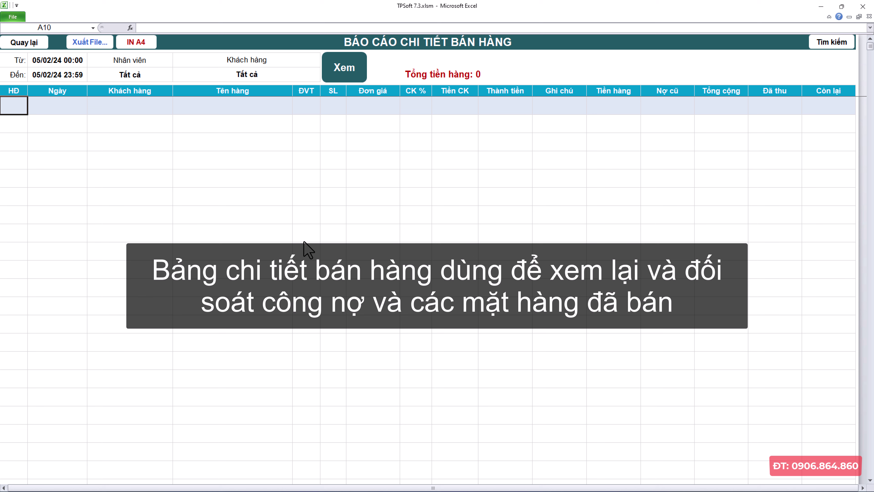
click(61, 70)
click(394, 248)
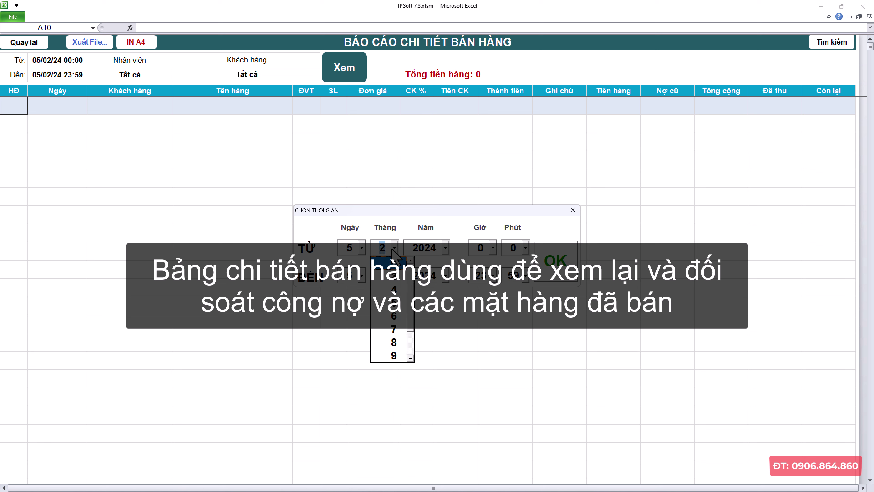
click(445, 247)
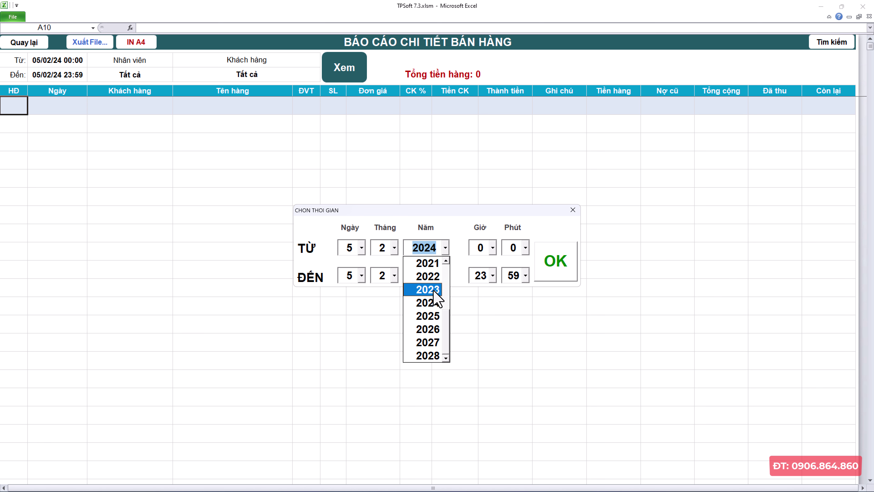
click(434, 292)
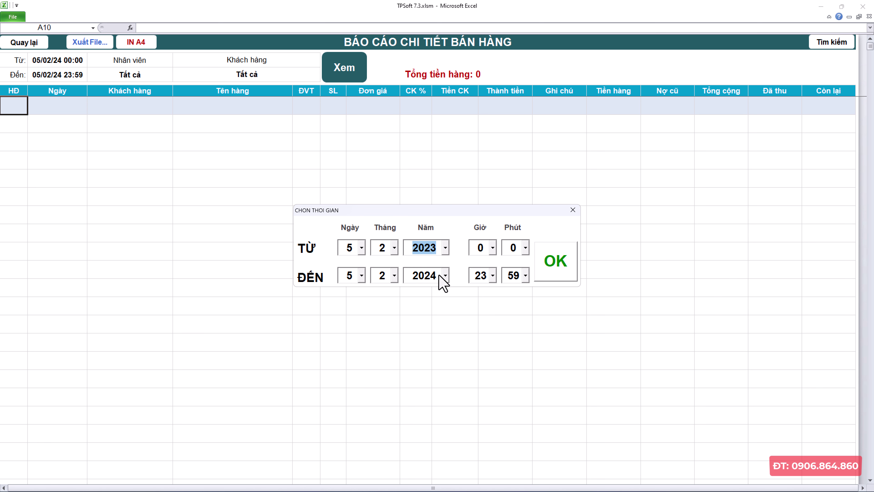
click(550, 272)
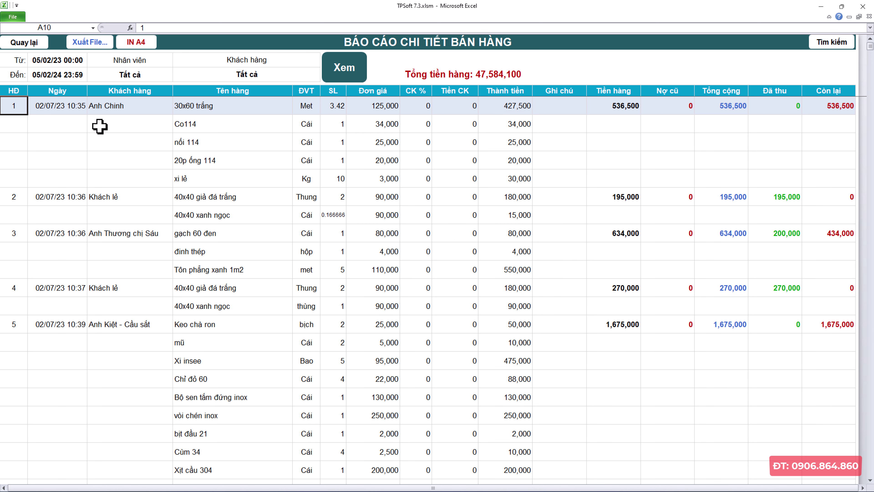
Review the nối 114 line (25,000 price, 20,000 total) and filter to Anh Kiệt - Cầu sắt.
click(210, 150)
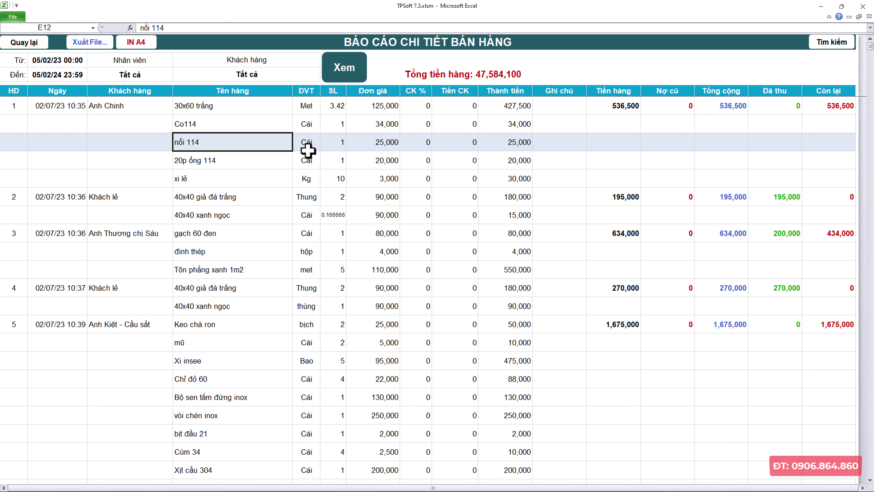
click(351, 152)
click(382, 150)
drag(419, 150, 474, 161)
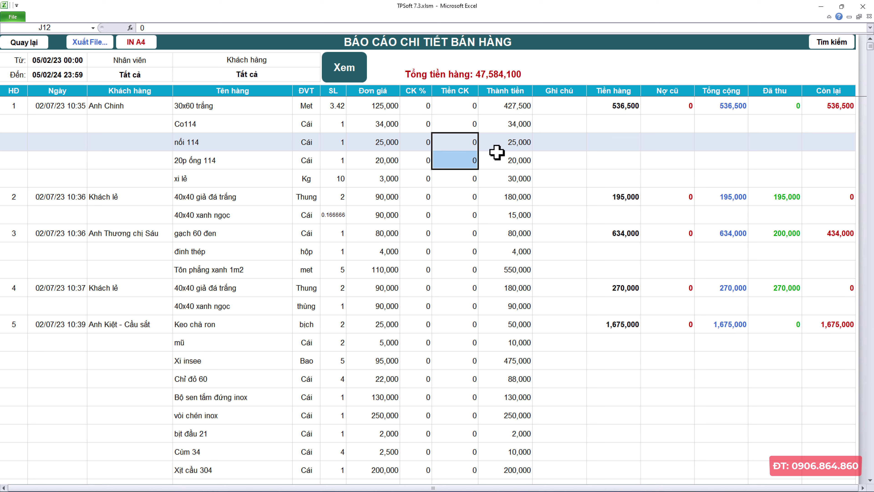
click(509, 159)
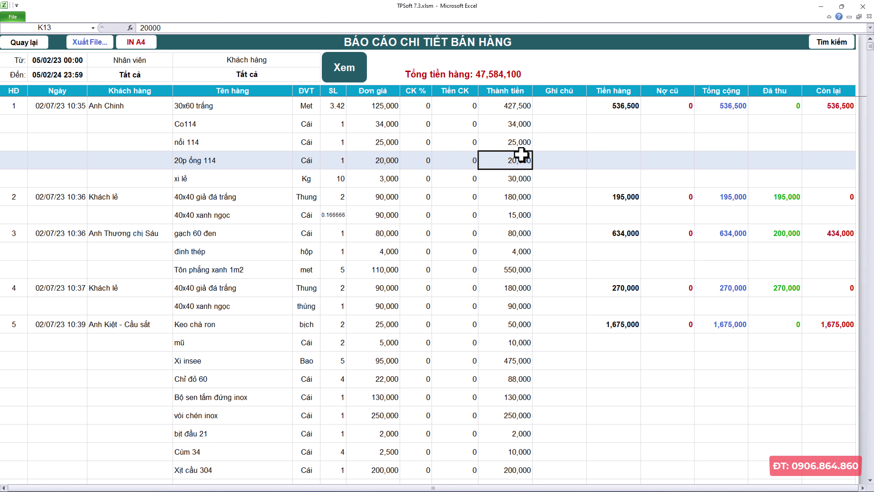
click(274, 78)
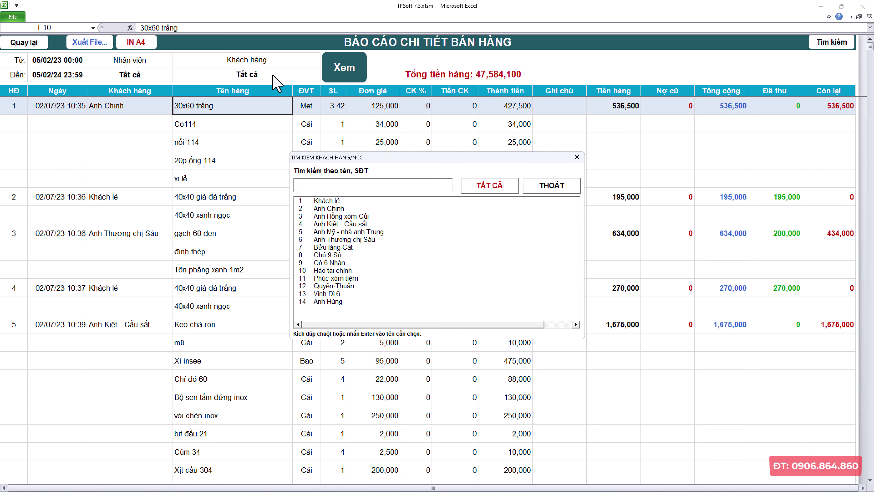
double_click(330, 223)
Review the report rows, noting invoice 5's 1,675,000 goods total and invoice 10's previous debt.
click(320, 156)
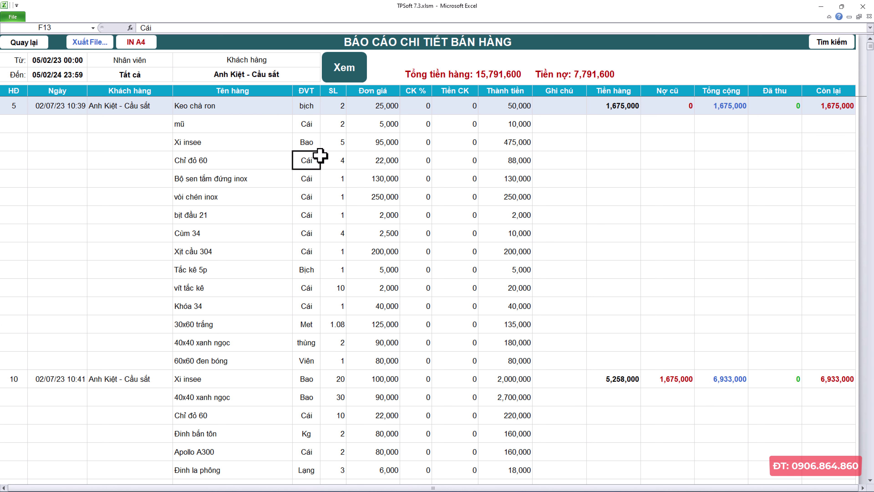
scroll(326, 179, down, 2)
scroll(337, 218, down, 2)
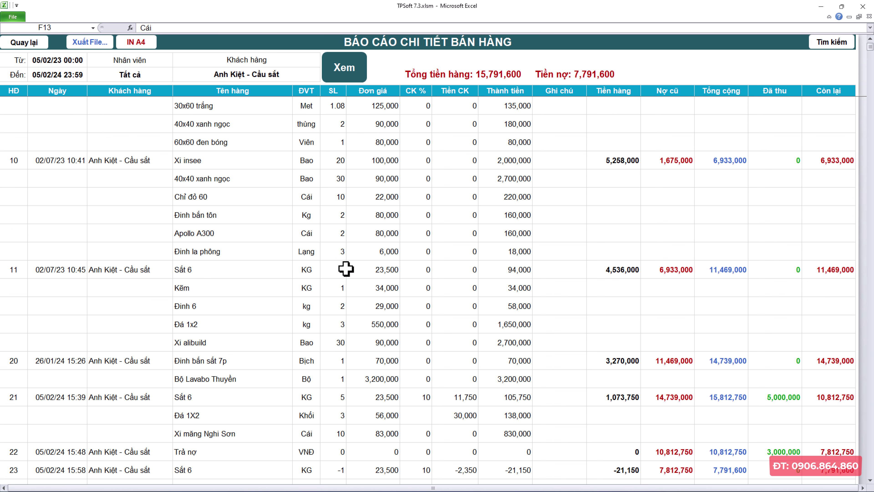
scroll(345, 282, down, 1)
scroll(344, 292, down, 2)
scroll(343, 293, up, 2)
scroll(372, 263, up, 5)
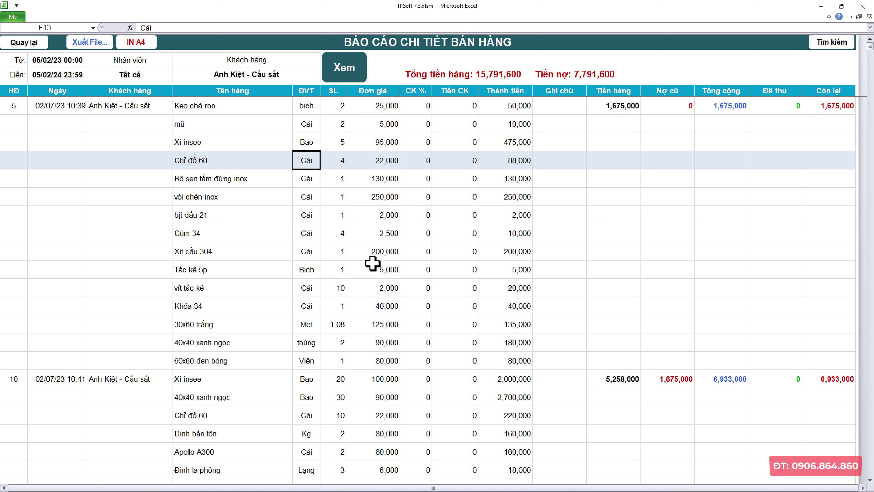
click(250, 115)
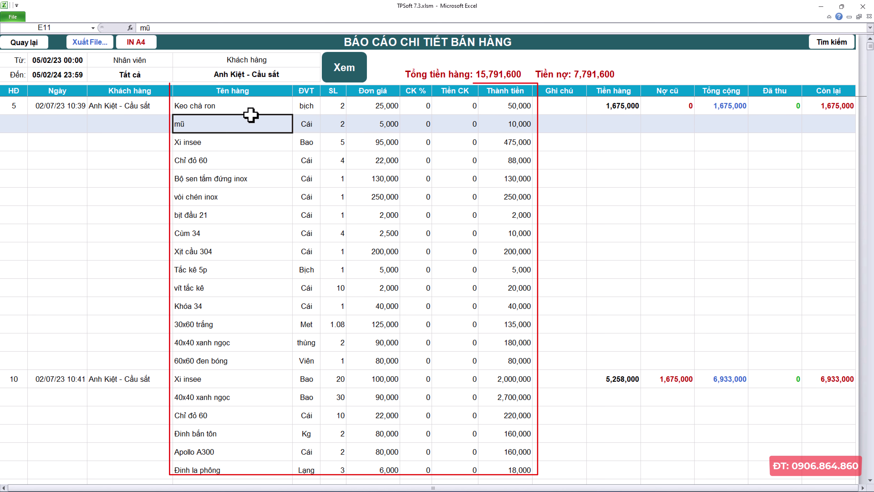
click(595, 106)
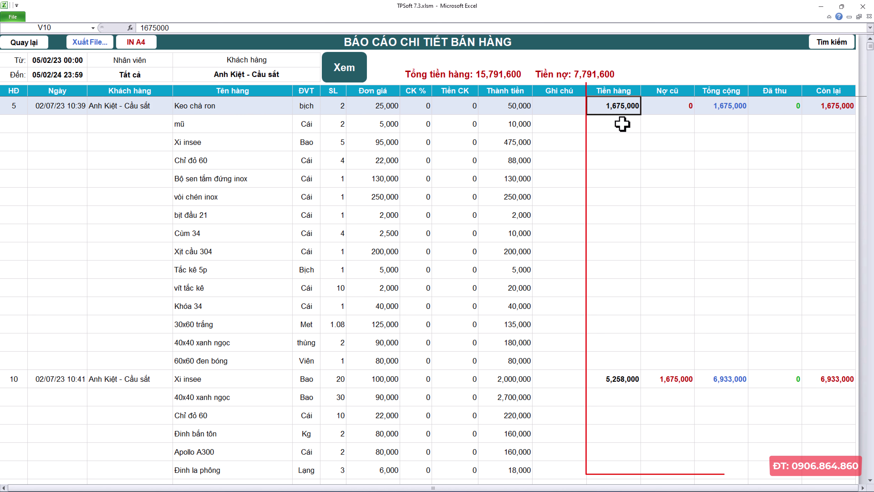
scroll(608, 213, down, 1)
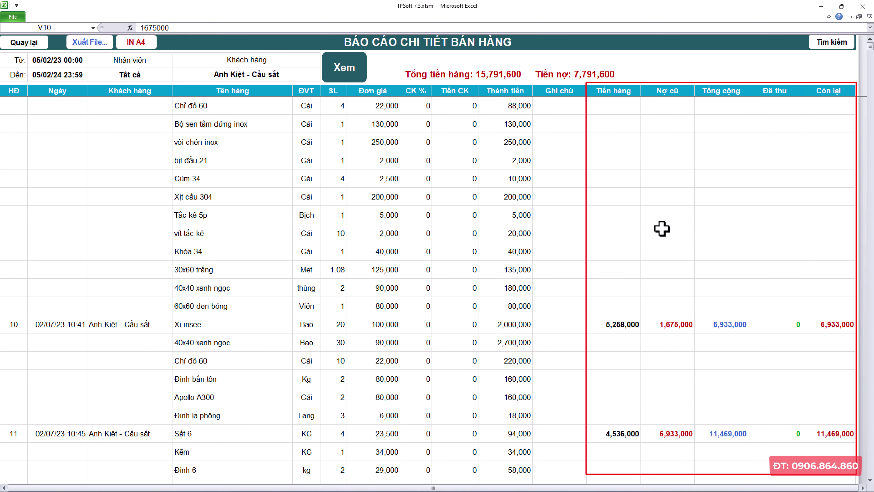
scroll(661, 228, up, 1)
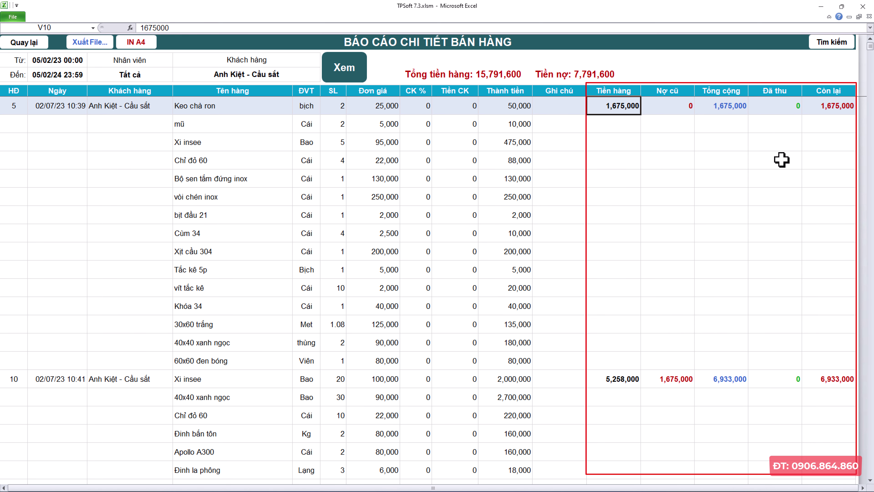
click(804, 108)
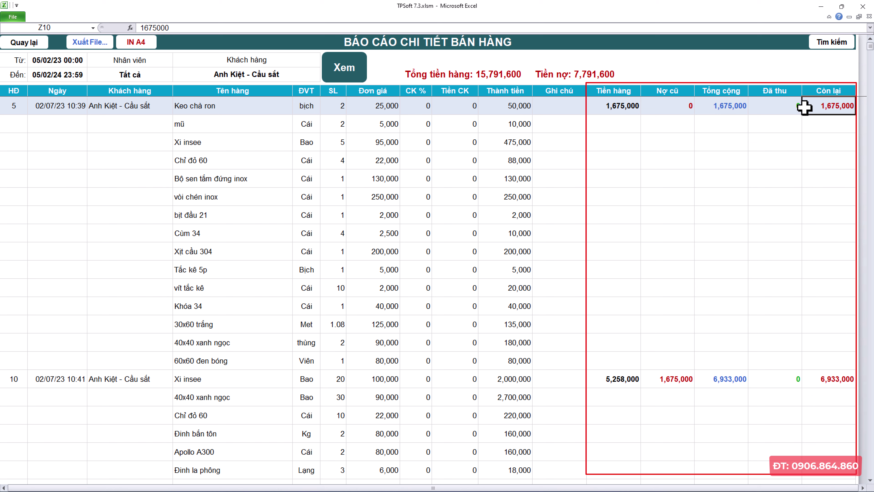
click(659, 380)
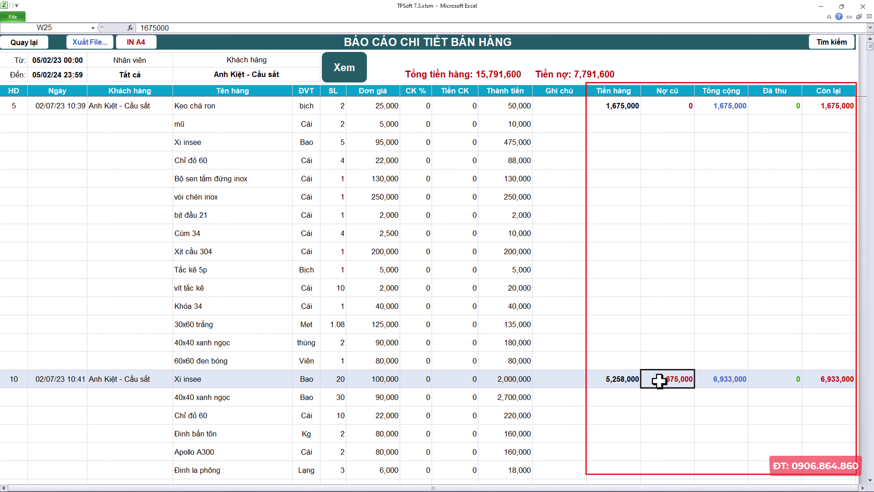
Confirm the 7,791,600 final balance and export the report to a new Excel workbook.
scroll(658, 380, down, 1)
scroll(662, 380, down, 3)
scroll(666, 364, down, 5)
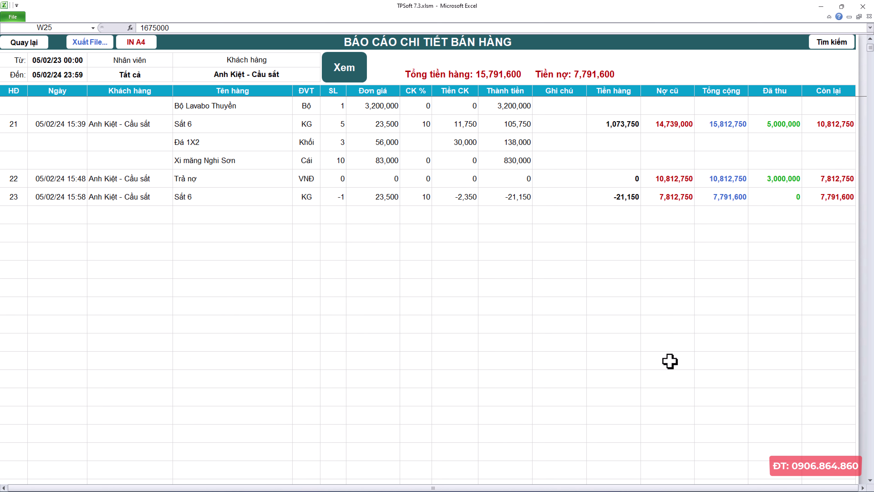
scroll(669, 361, up, 3)
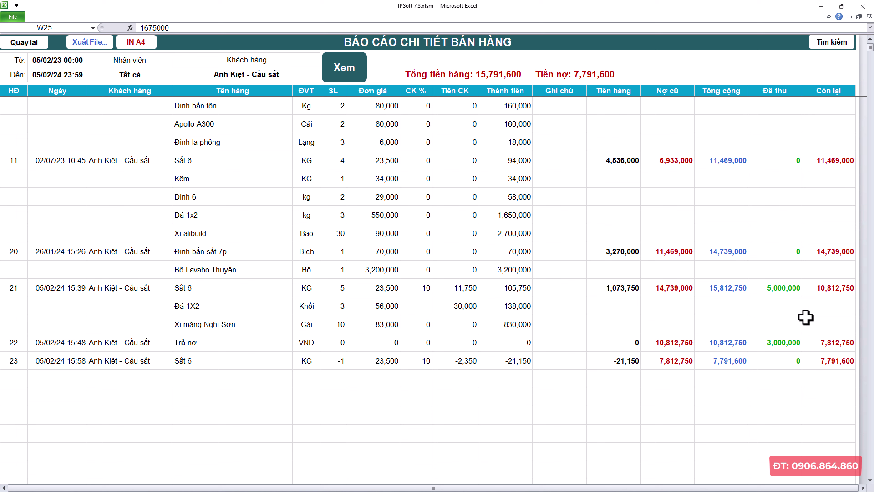
click(833, 359)
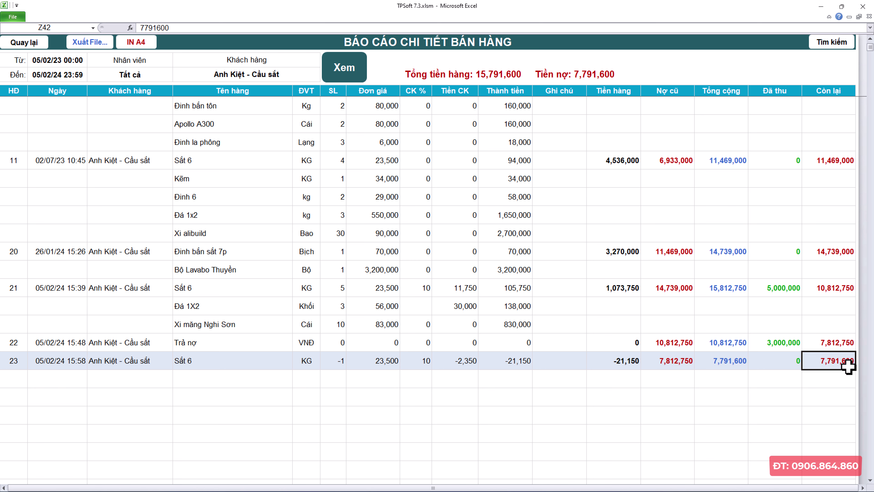
click(94, 46)
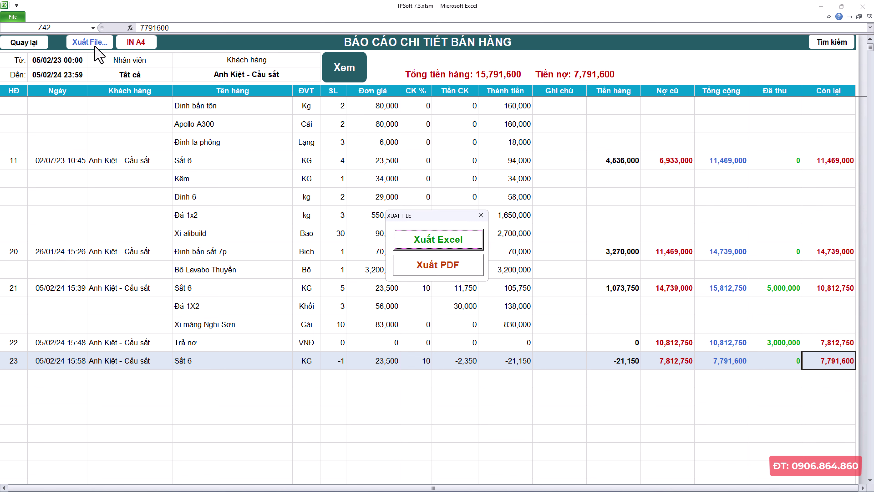
click(461, 245)
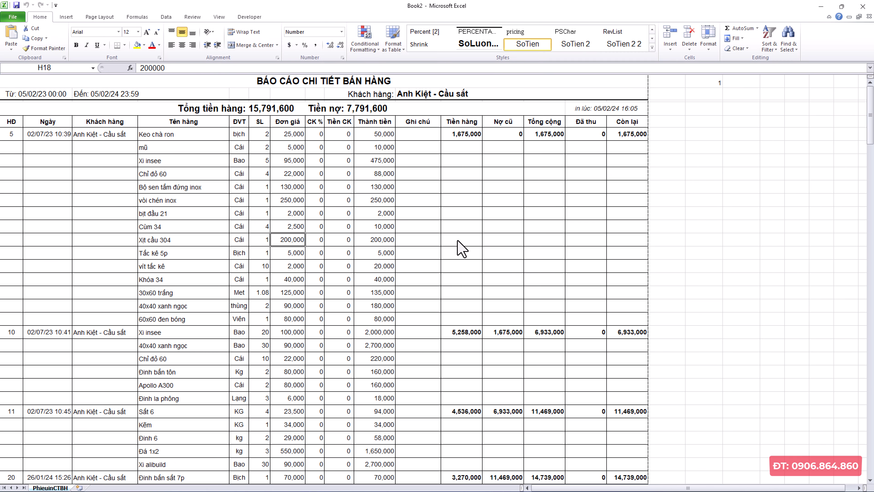
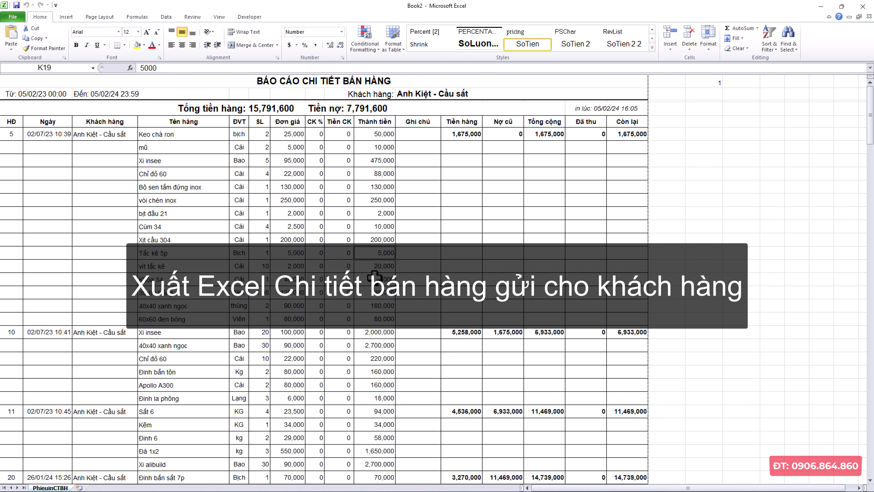
Review the items and 130,000 amounts in the exported Book2 report, then close the workbook.
click(199, 187)
scroll(230, 244, down, 1)
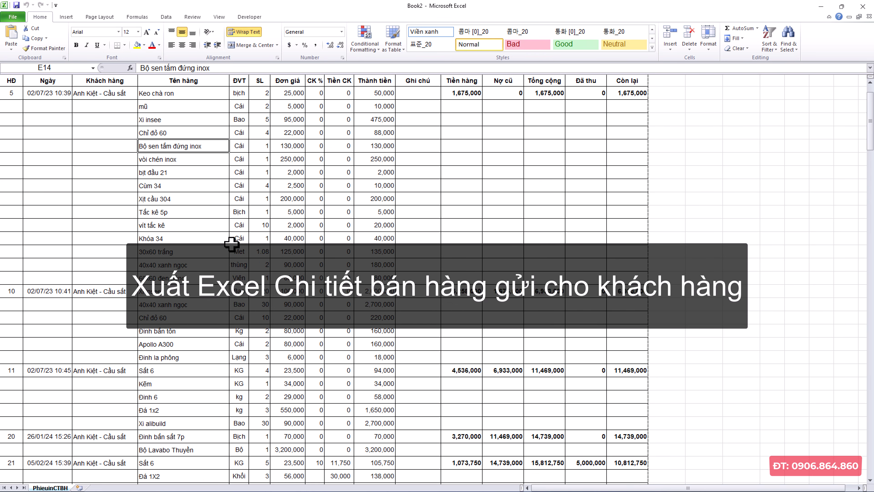
scroll(222, 294, down, 2)
click(190, 173)
scroll(203, 178, up, 3)
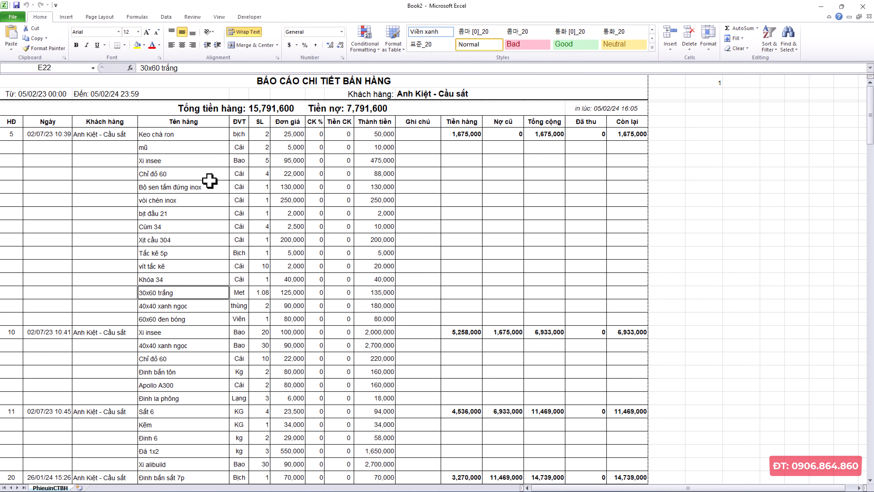
click(368, 107)
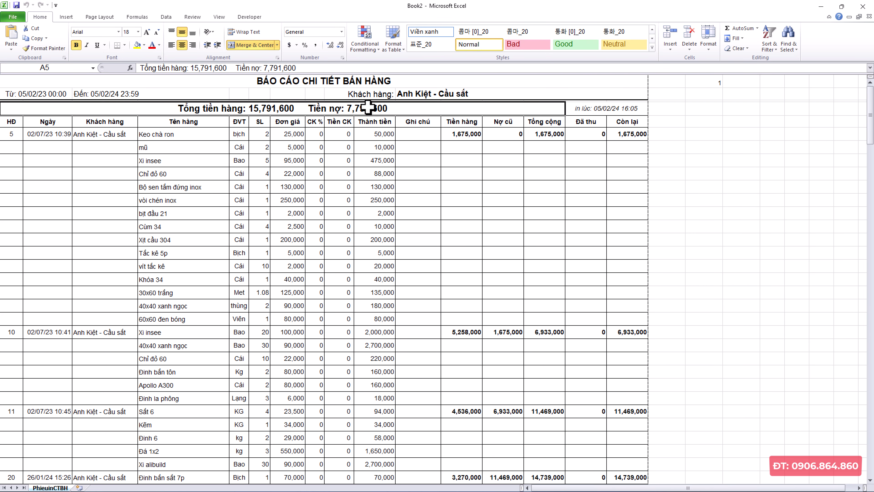
click(402, 145)
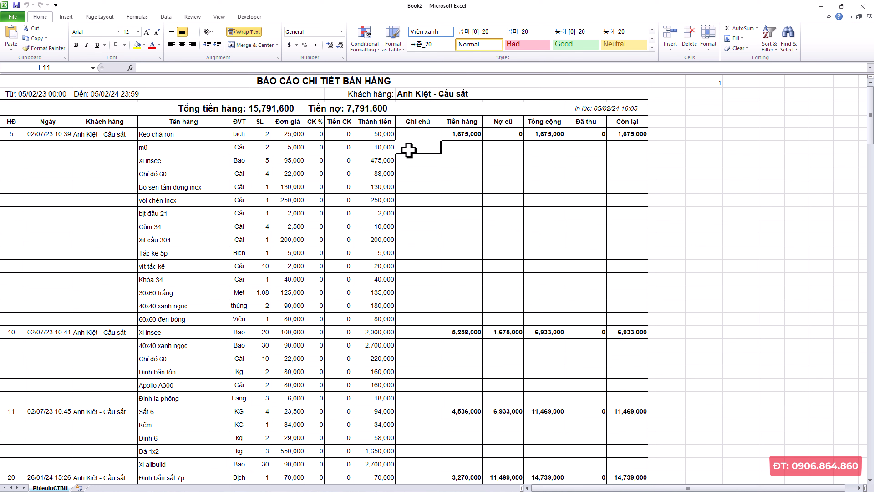
click(371, 107)
click(382, 187)
scroll(395, 224, down, 4)
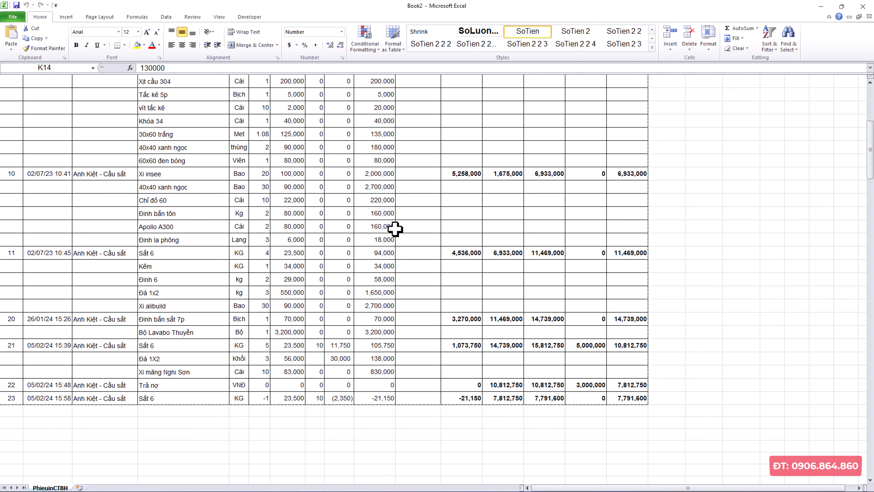
scroll(400, 242, up, 3)
scroll(400, 242, up, 1)
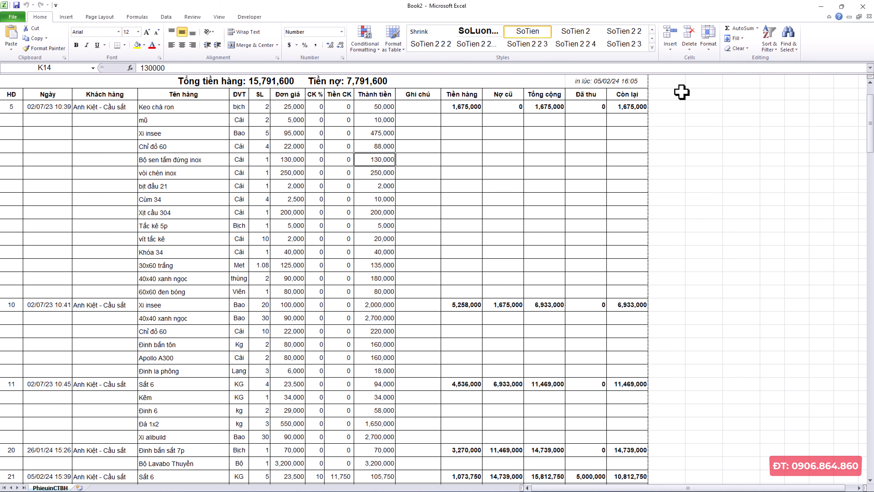
click(862, 7)
Discard Book2's changes and open TPSoft's stock-out report (Báo cáo xuất kho).
click(436, 259)
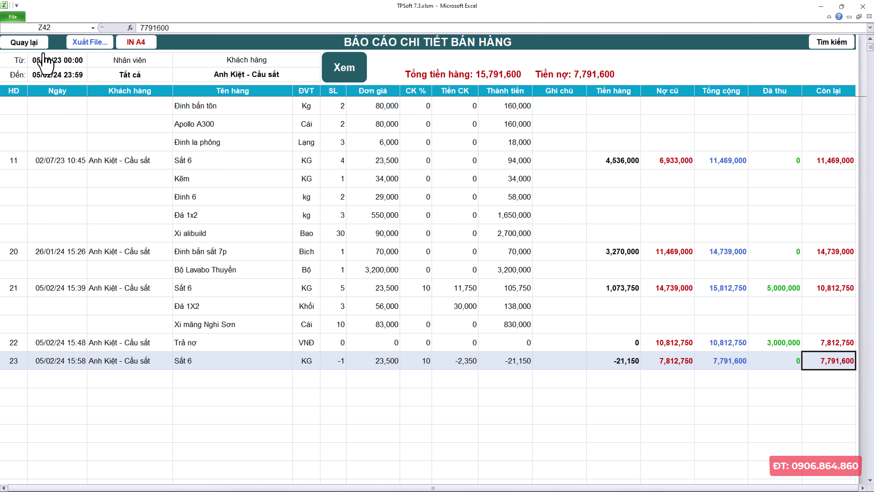
click(29, 42)
click(524, 339)
click(327, 280)
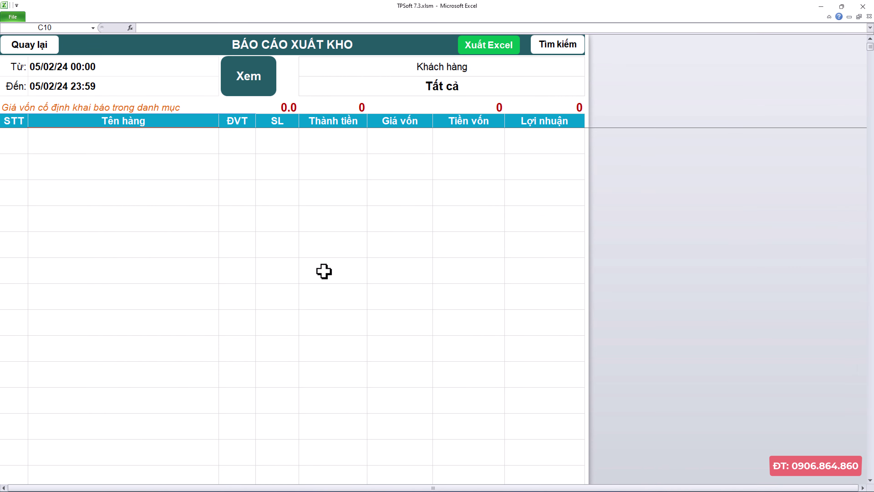
click(274, 157)
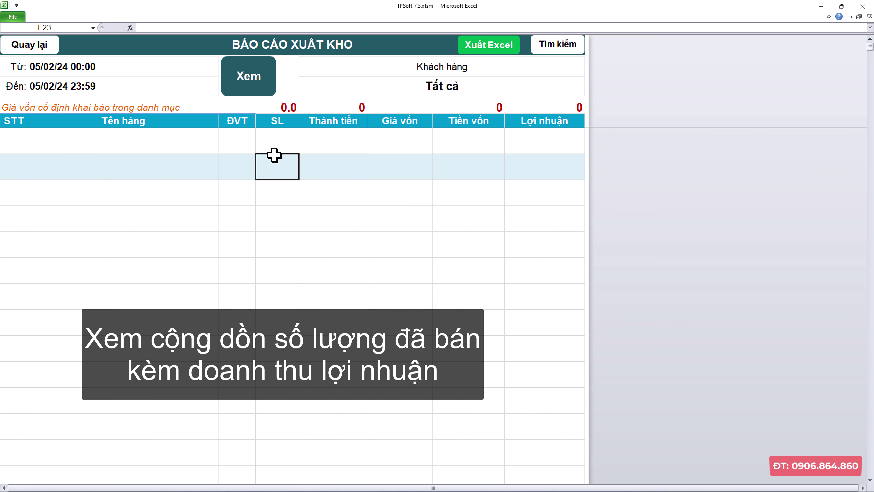
Set the stock-out report's start year to 2023 so it runs from 05/02/23.
click(132, 88)
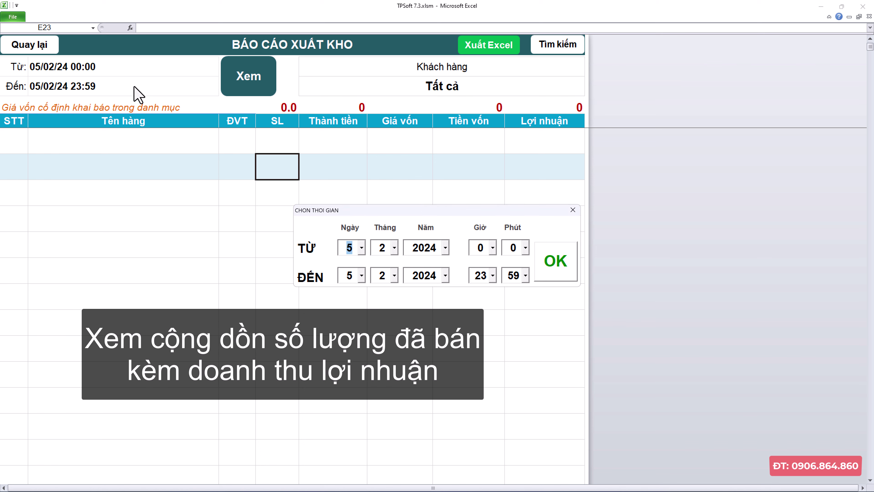
click(388, 243)
click(424, 252)
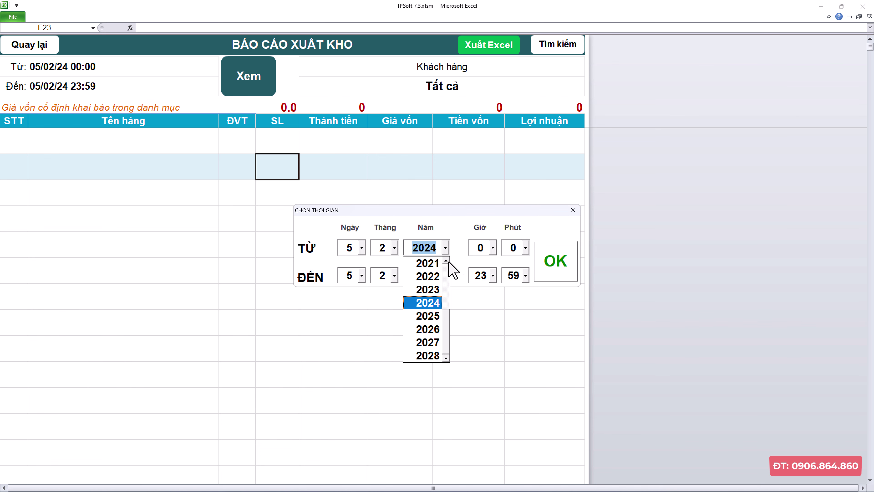
click(437, 291)
click(568, 264)
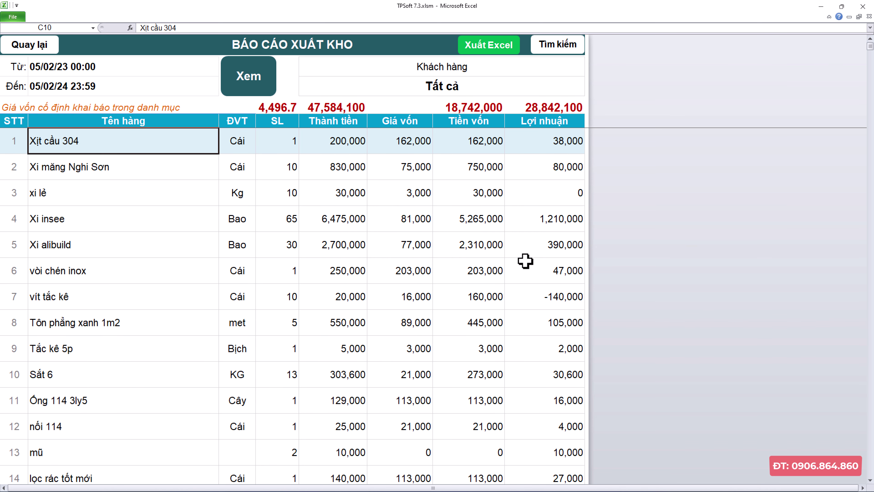
Review Xi măng Nghi Sơn's row: 830,000 revenue, 750,000 cost, 80,000 profit.
click(187, 156)
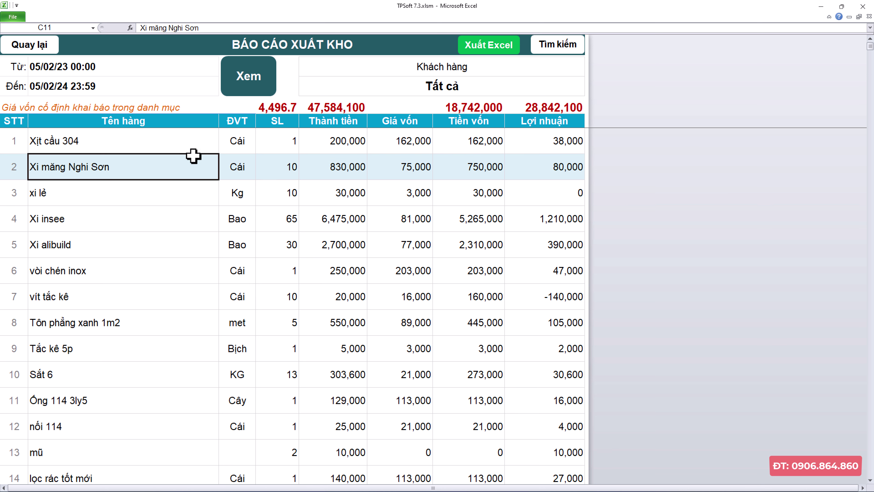
click(227, 156)
click(284, 155)
click(308, 156)
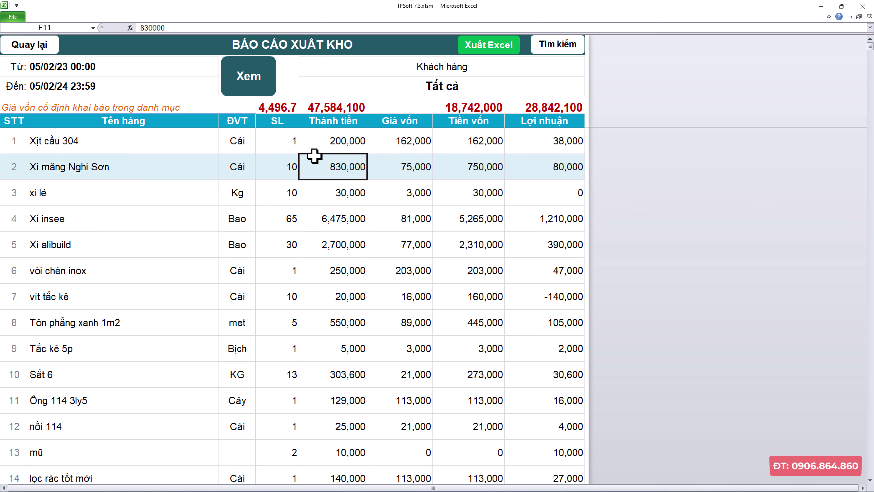
click(422, 169)
click(501, 171)
click(543, 166)
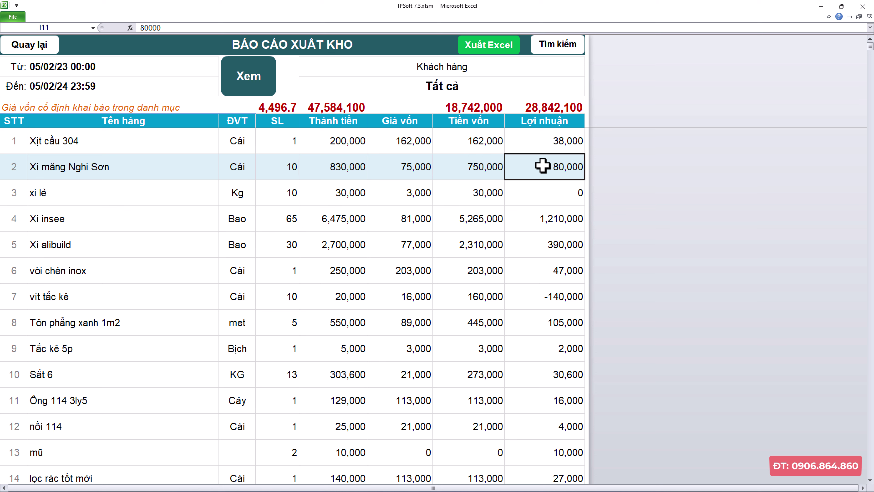
Filter the stock-out report to a single customer, then return to the reports list.
click(454, 93)
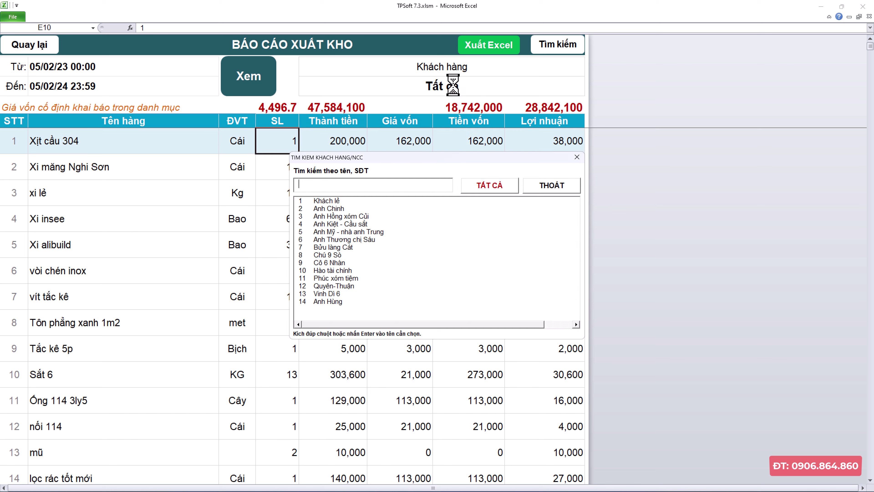
double_click(346, 225)
click(454, 211)
scroll(454, 245, down, 2)
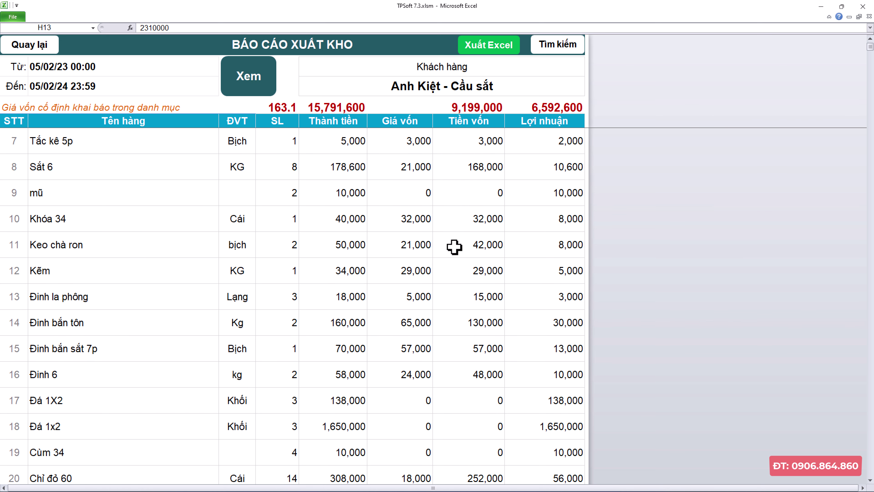
scroll(462, 255, up, 2)
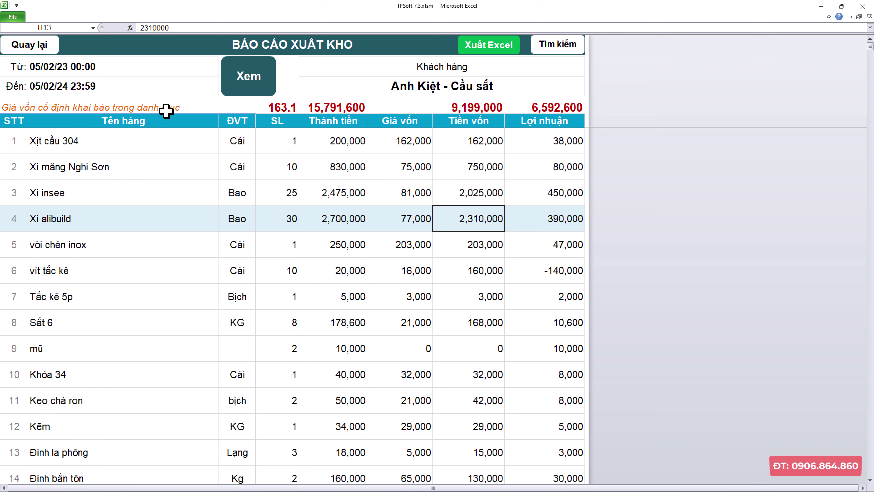
click(53, 45)
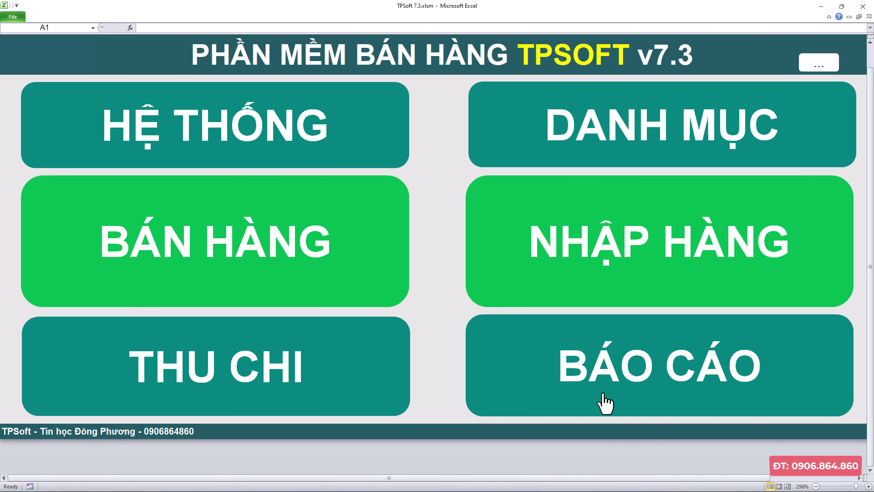
click(605, 382)
Open Sổ nợ khách hàng, review debts 5,676,500, 2,300,000 and 7,791,600, and select the first customer.
click(336, 330)
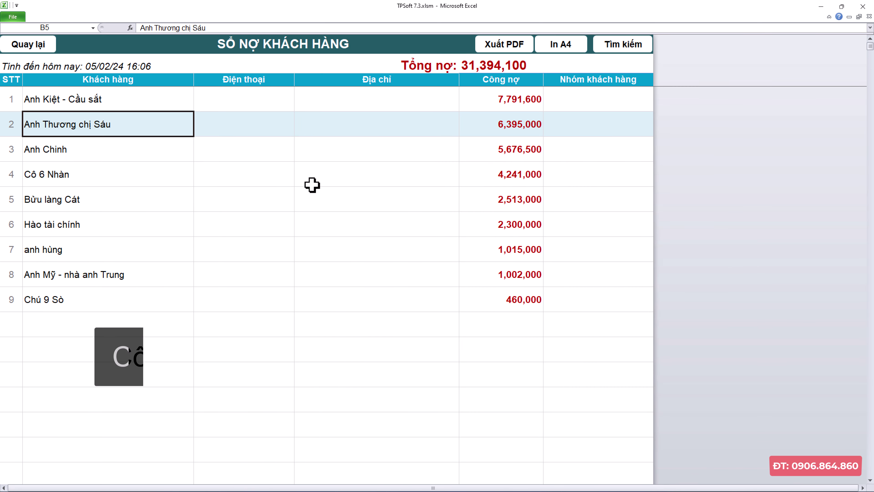
click(470, 199)
click(484, 139)
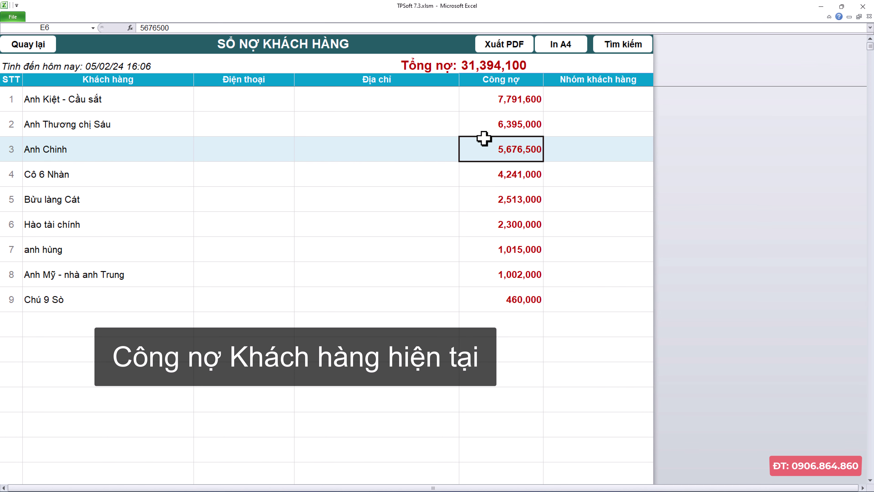
click(500, 224)
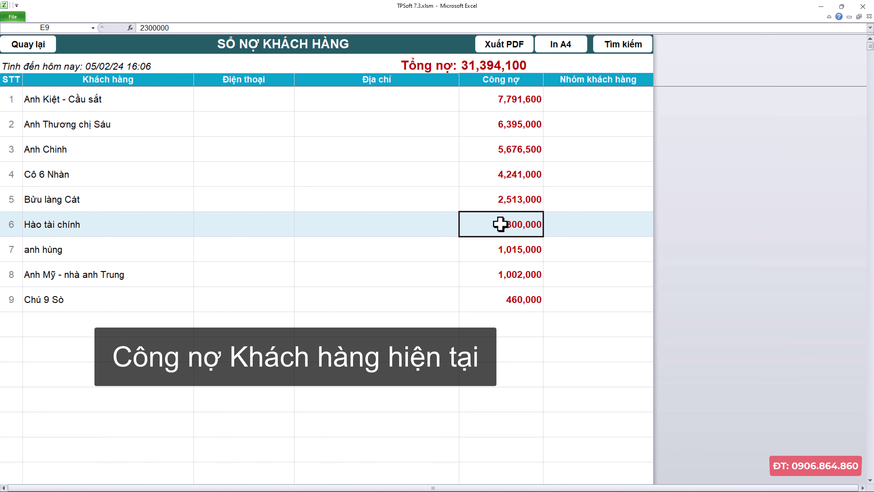
click(114, 100)
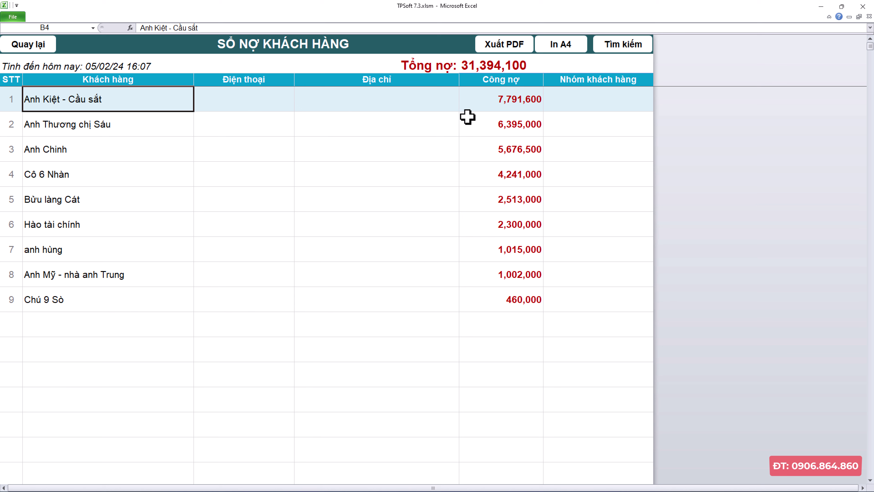
click(483, 94)
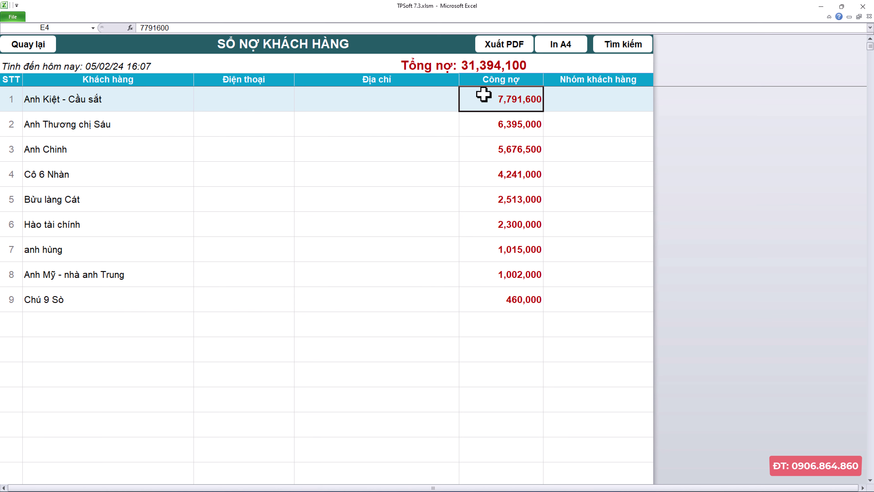
click(362, 101)
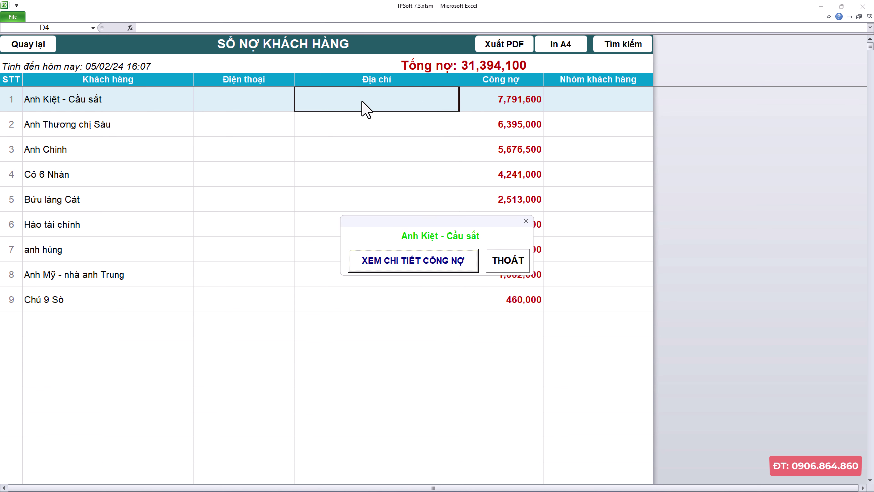
View the first customer's debt details with the start year set to 2023 (from 06/01/23).
click(413, 261)
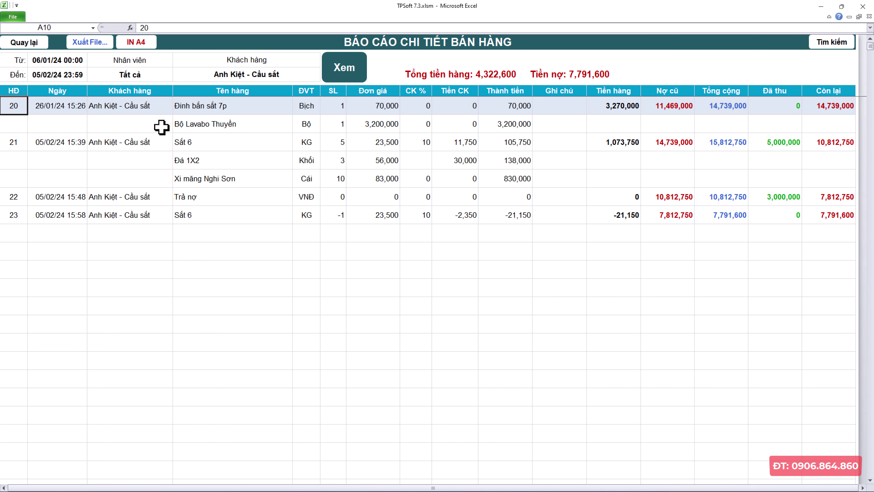
click(61, 61)
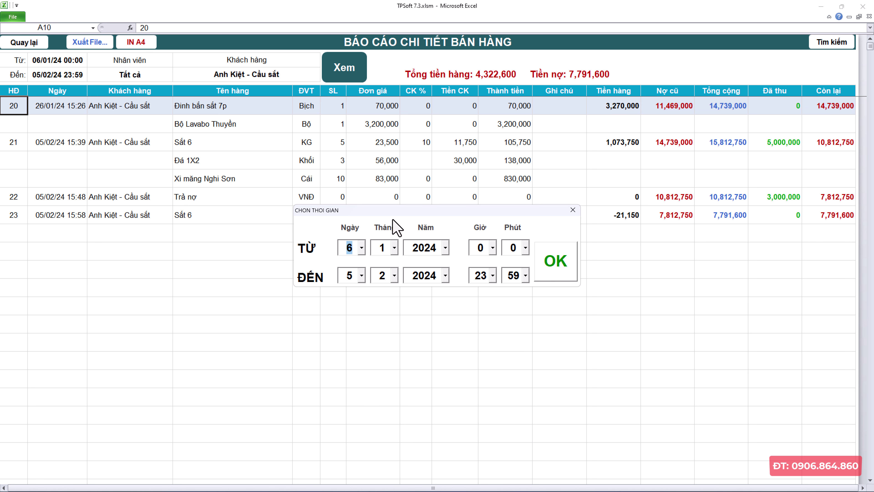
click(444, 250)
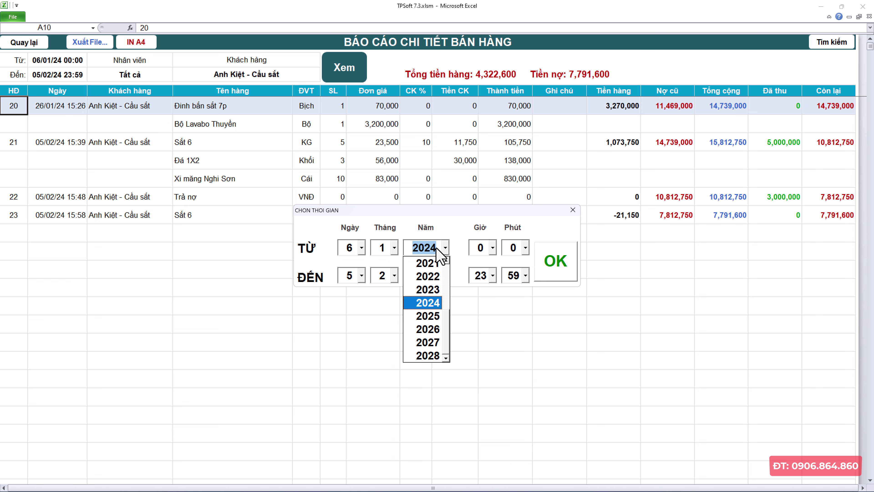
click(432, 292)
click(573, 275)
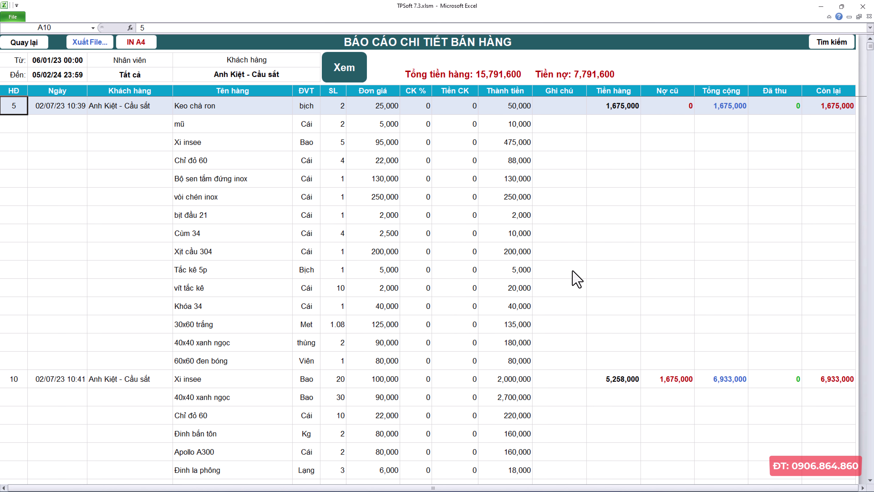
scroll(568, 267, down, 3)
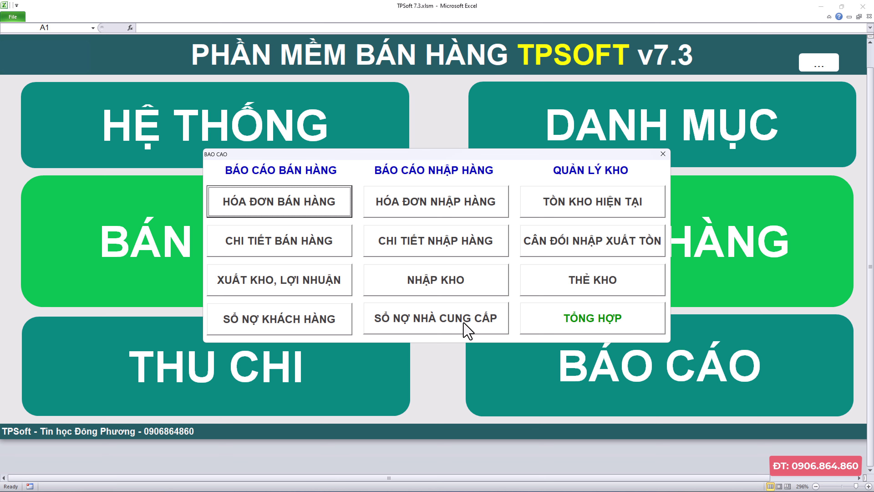
Open TỒN KHO HIỆN TẠI and point out units and quantities for Bàn chổi sắt, Xi măng Nghi Sơn, Apollo A300.
click(667, 376)
click(584, 203)
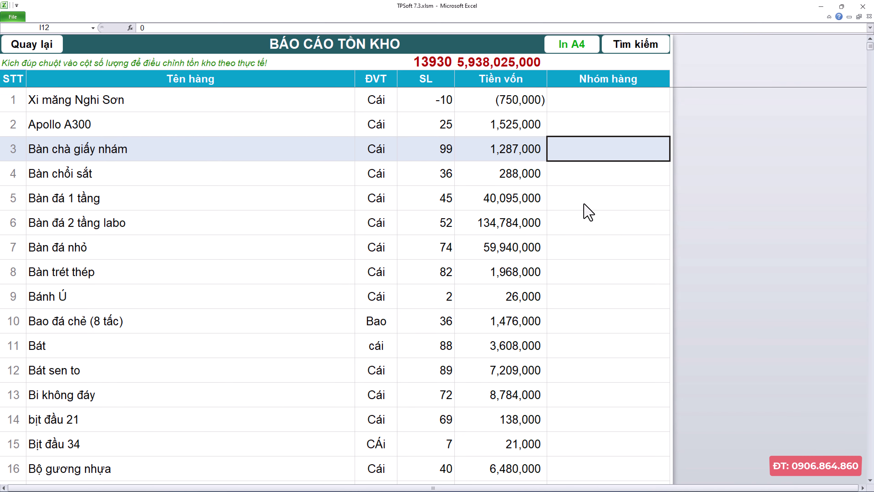
click(381, 204)
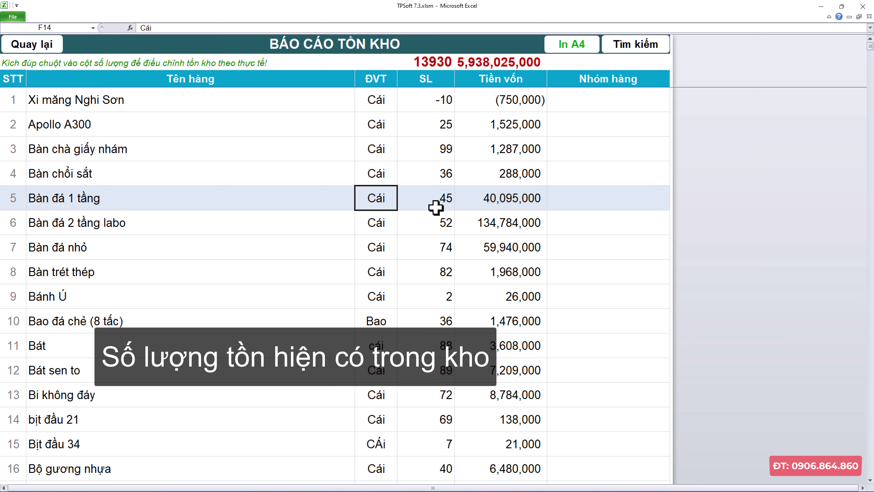
click(437, 172)
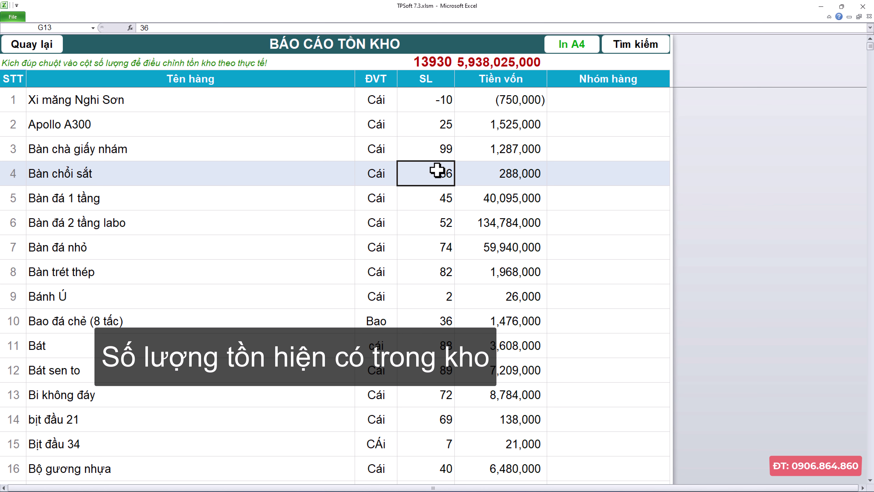
click(435, 107)
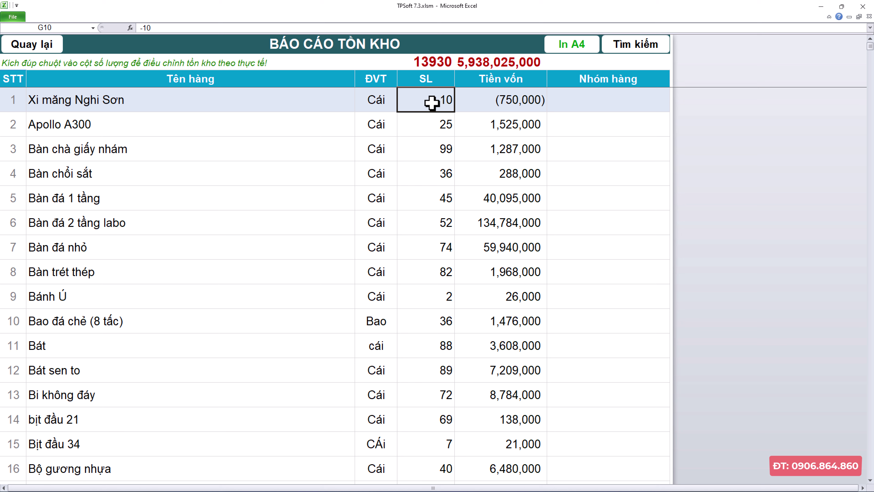
click(433, 119)
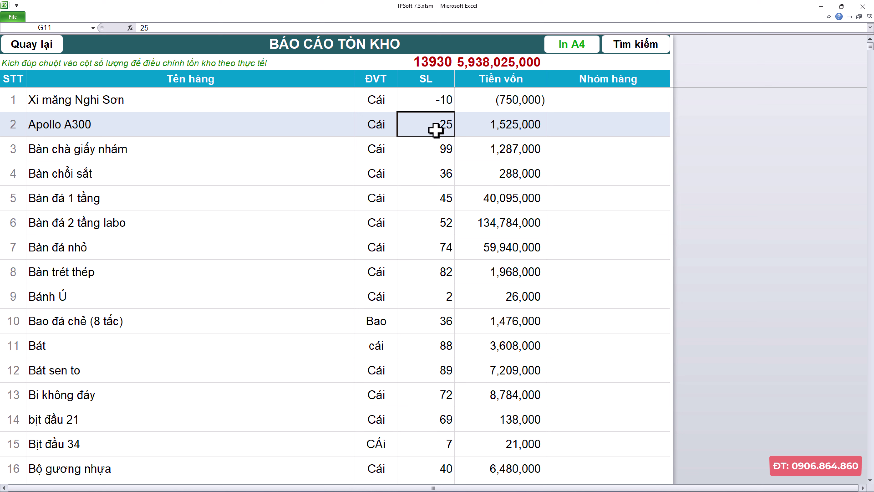
Adjust Xi măng Nghi Sơn's actual stock from -10 to 5, then return to the reports list.
double_click(418, 101)
text(5)
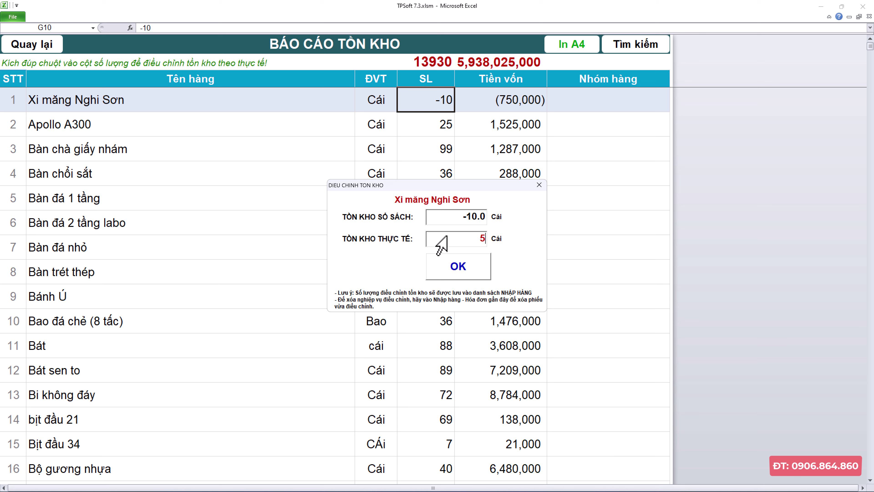
click(475, 271)
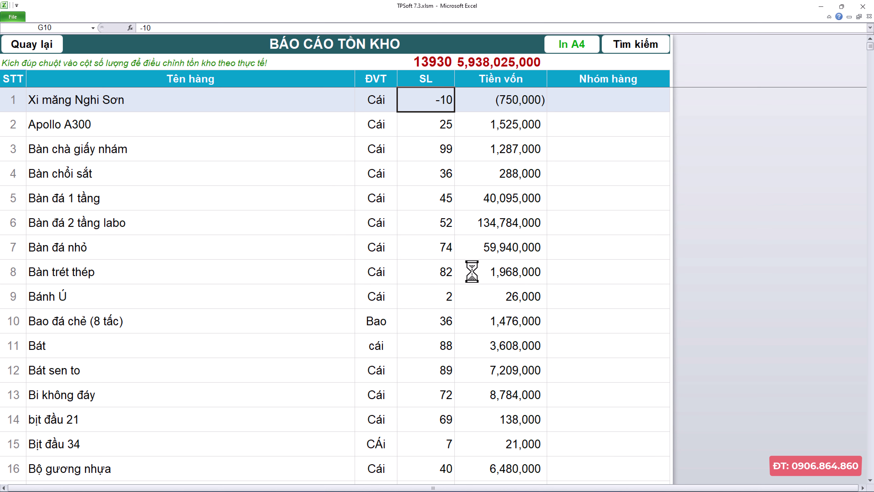
click(442, 278)
text(5)
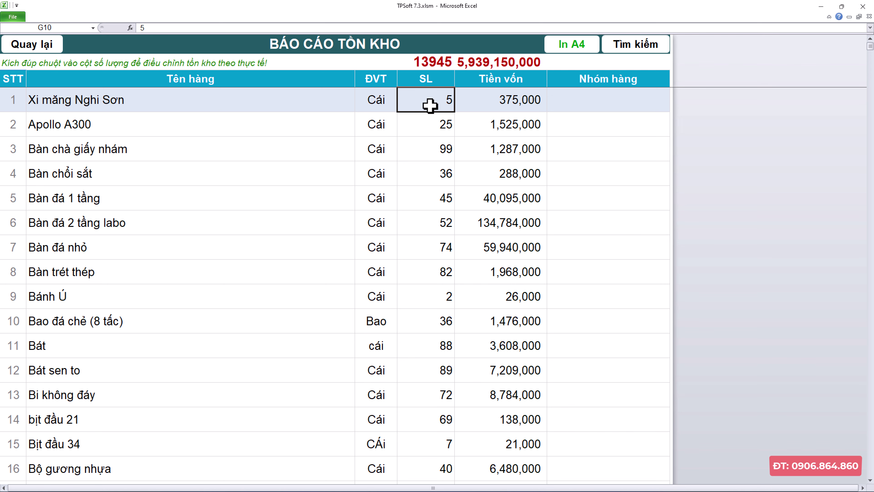
click(37, 43)
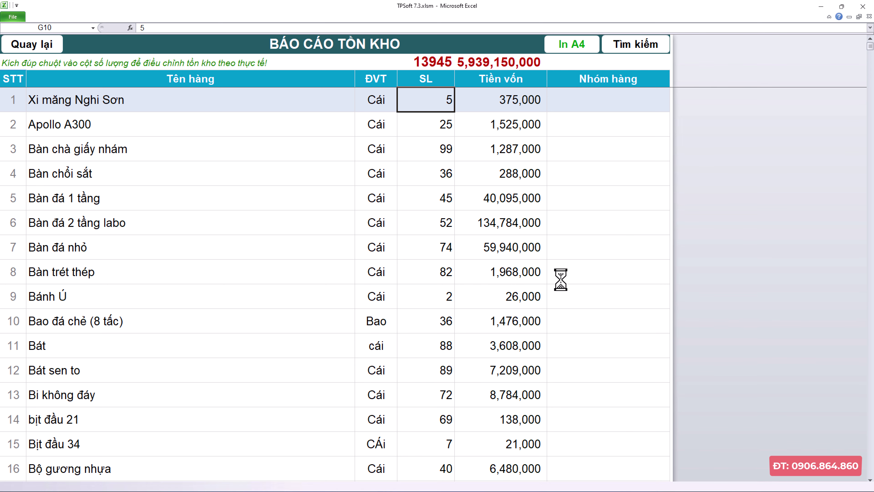
click(616, 357)
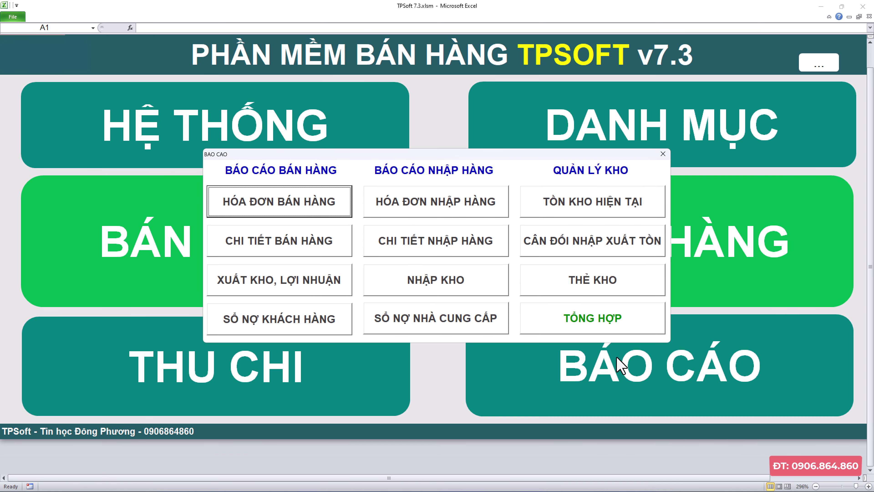
Open CÂN ĐỐI NHẬP XUẤT TỒN, review its stock columns, and set the start year to 2023.
click(555, 242)
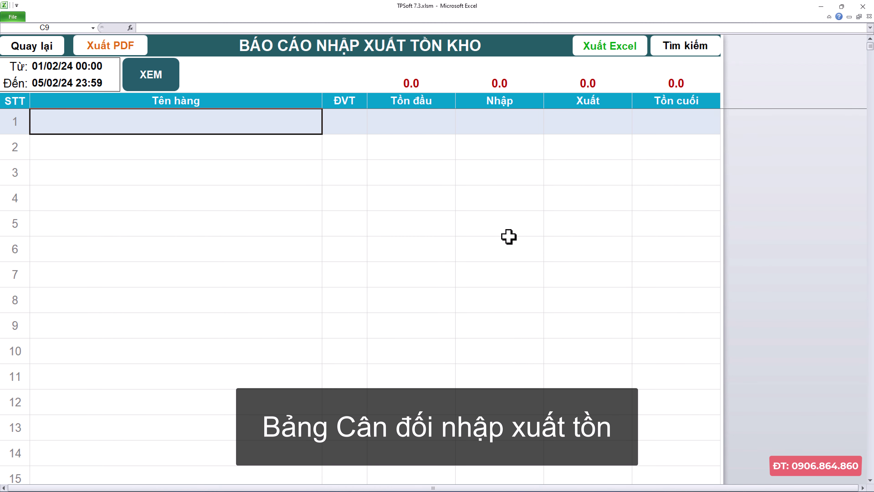
click(418, 152)
click(490, 151)
click(629, 144)
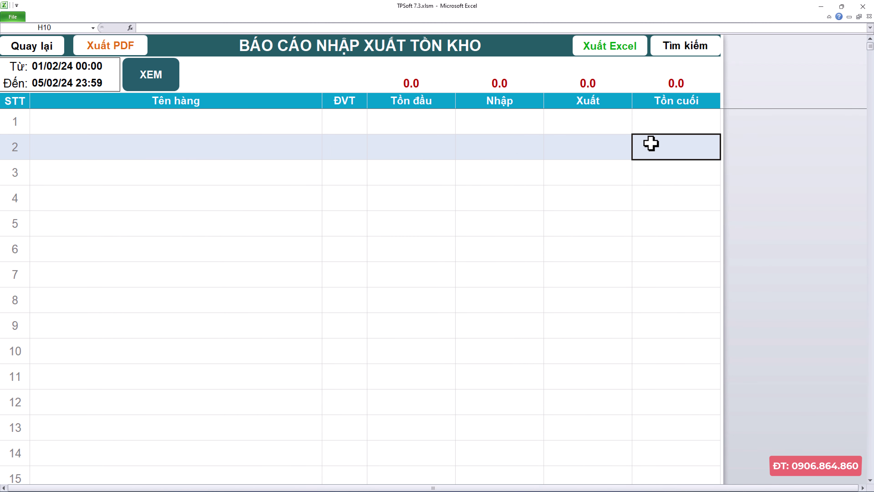
click(86, 72)
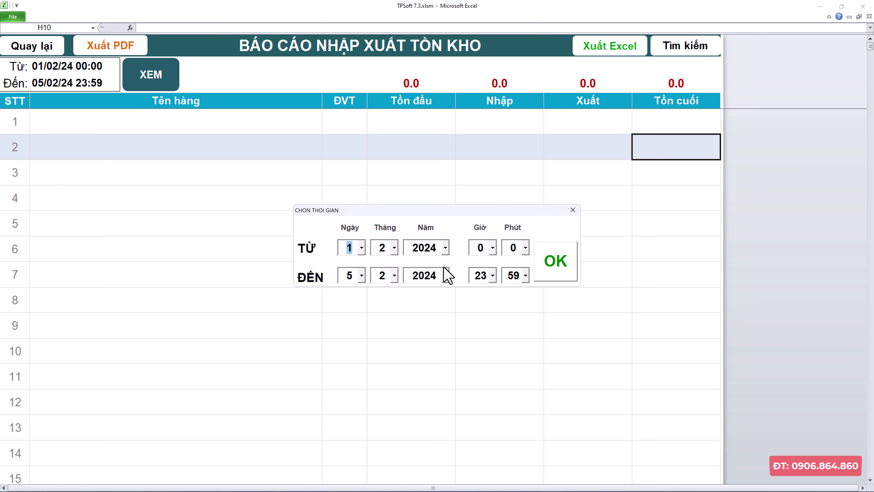
click(445, 247)
click(430, 290)
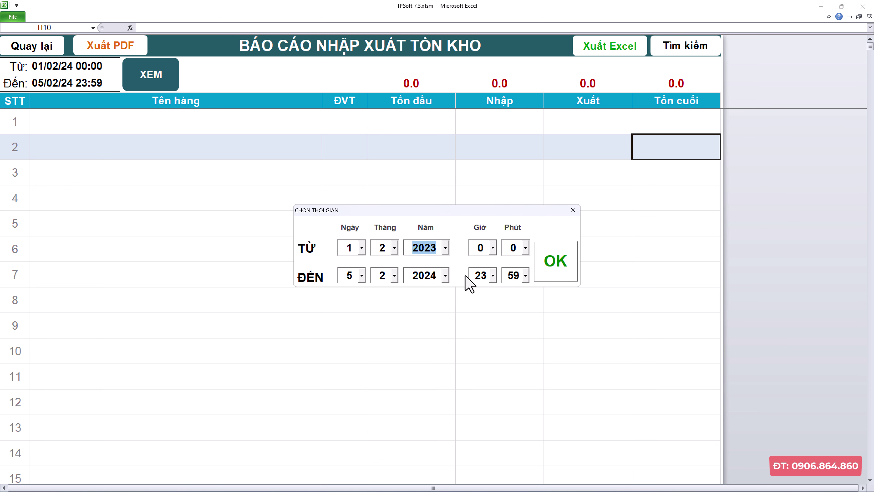
click(562, 275)
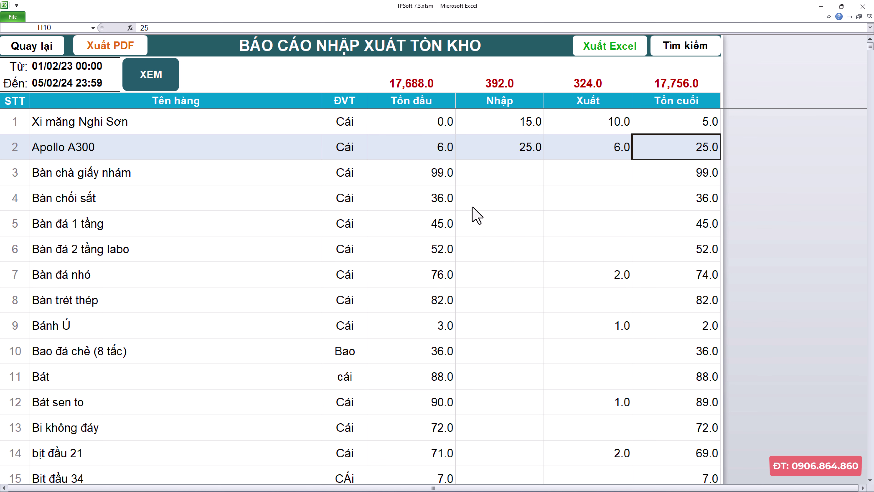
Point out Bàn chổi sắt's opening stock and Xi măng Nghi Sơn's movements, closing at 5.
click(422, 201)
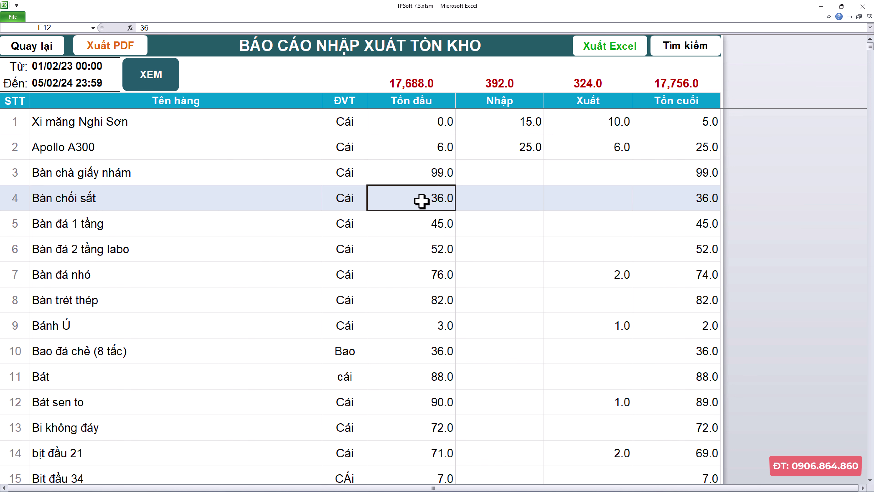
click(428, 126)
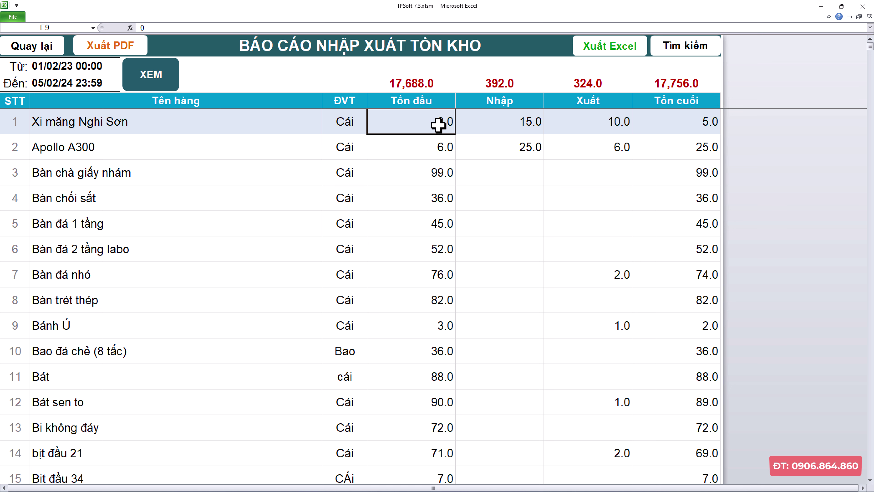
click(514, 128)
click(615, 125)
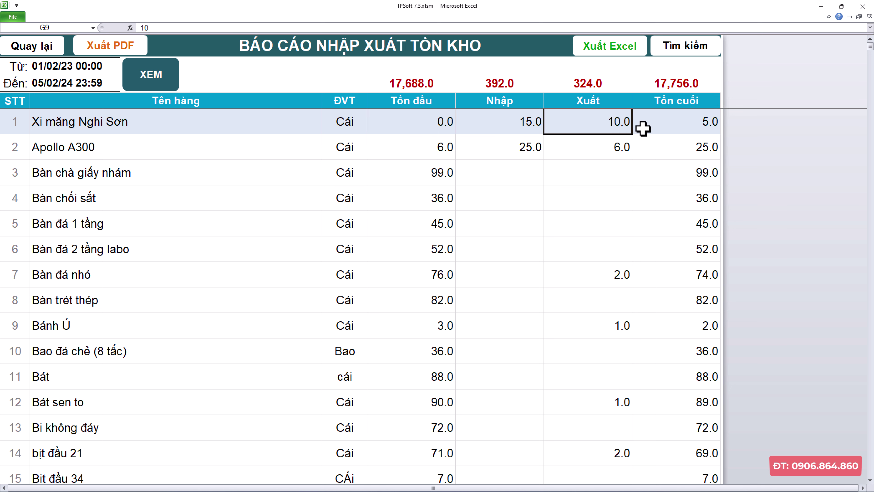
click(679, 123)
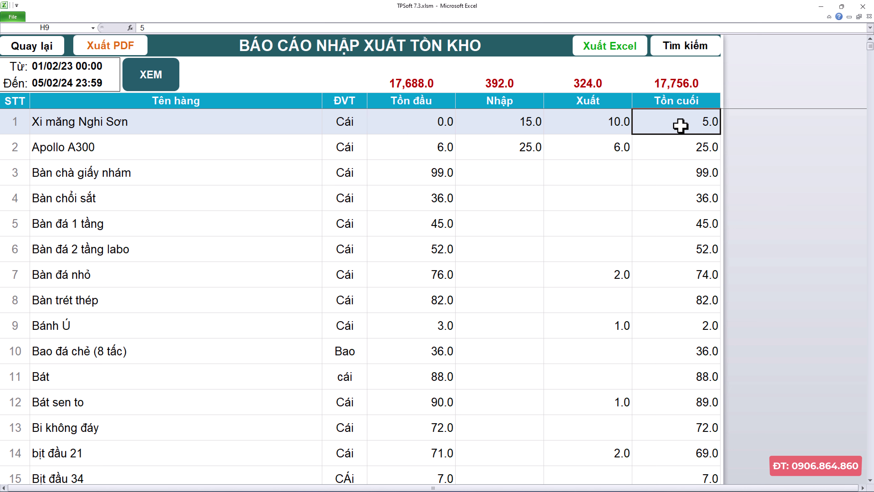
Search 'sat' and show Sắt 6's row: 100 received, 13 issued, 104 closing.
click(675, 55)
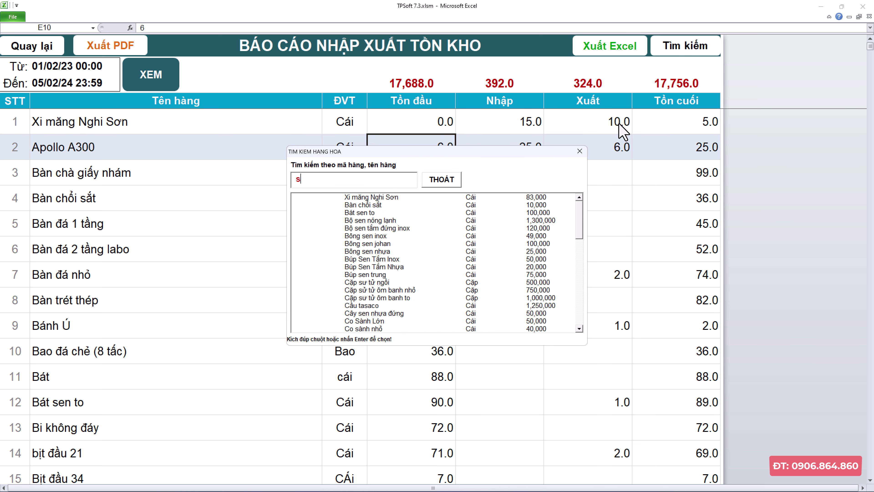
text(sat)
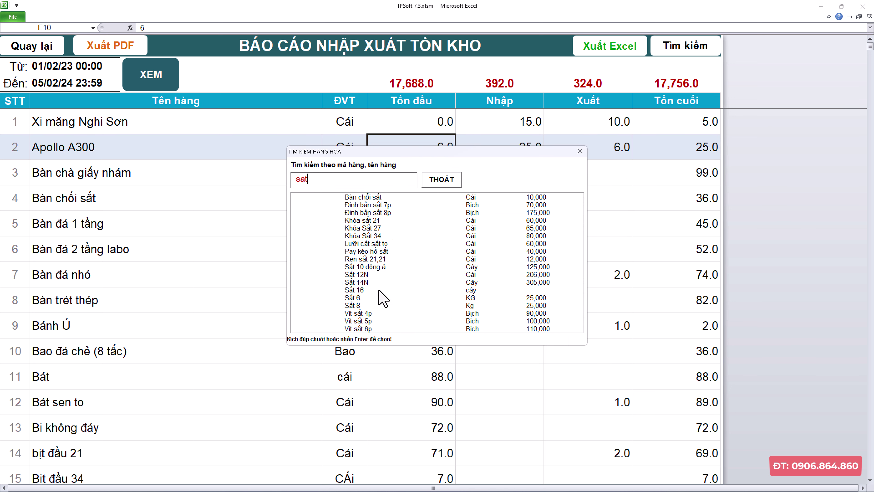
double_click(380, 298)
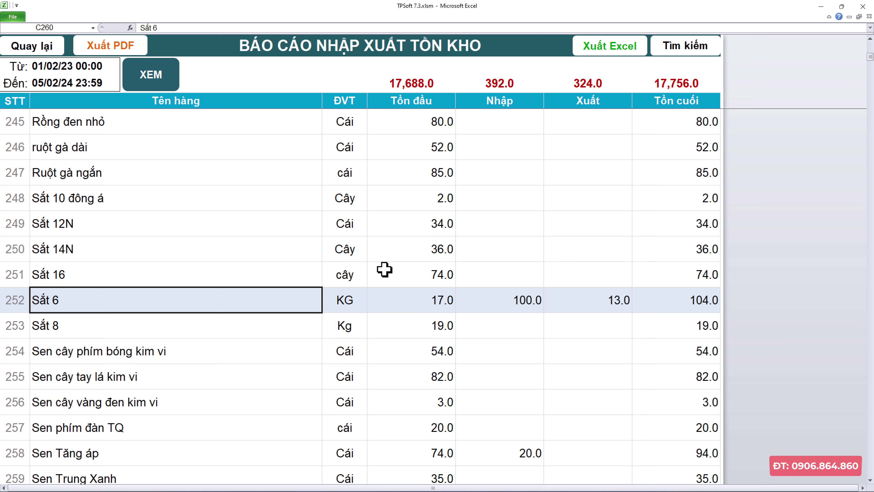
click(393, 302)
click(513, 307)
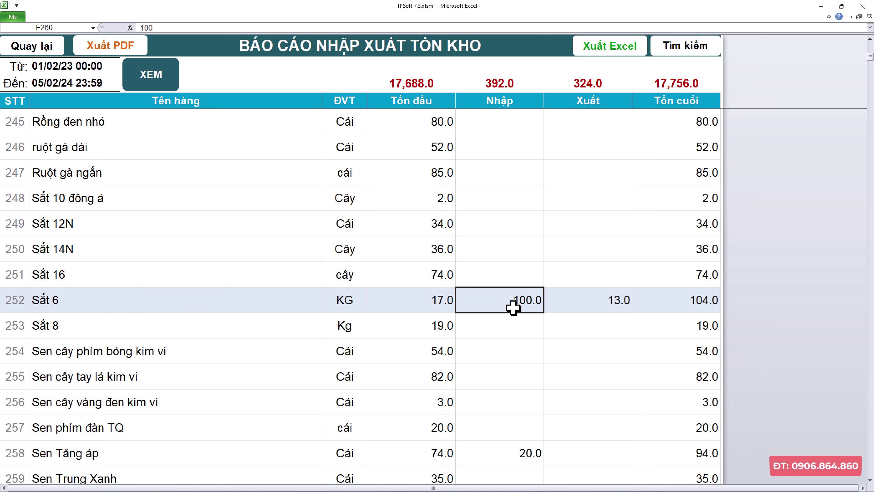
click(574, 300)
click(679, 301)
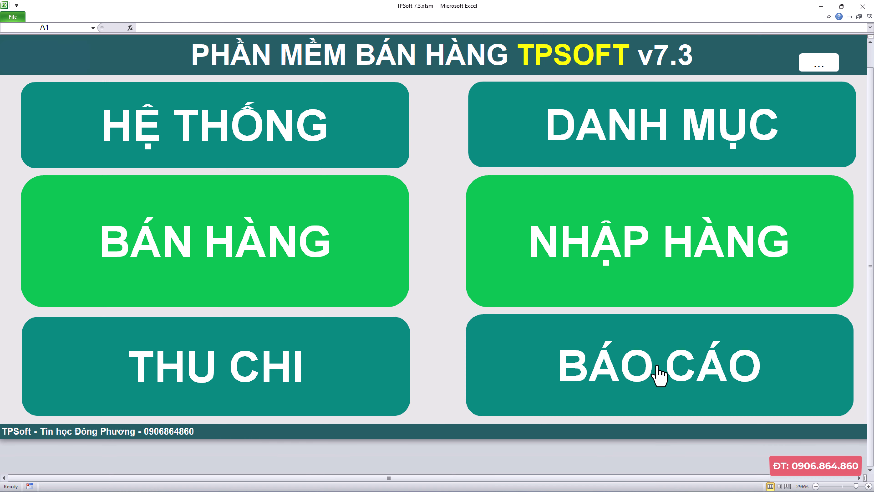
Open the single-item stock card for Sắt 6, found by searching 'sat'.
click(660, 374)
click(593, 285)
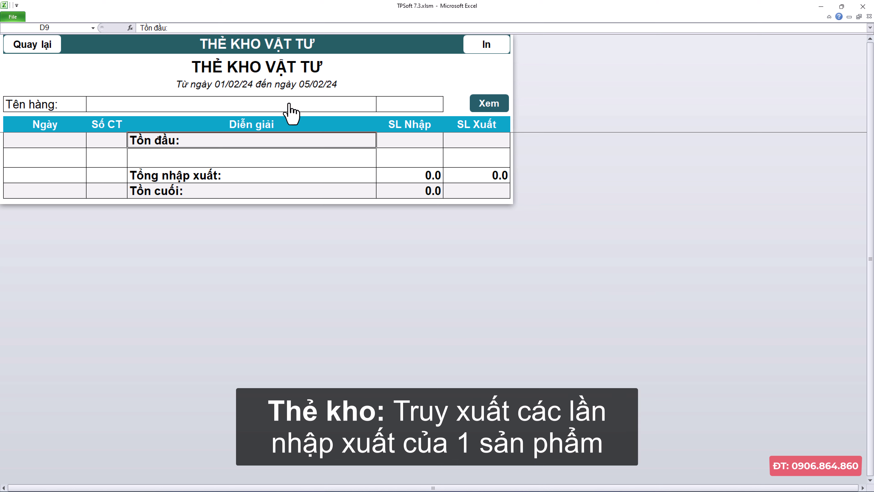
click(241, 148)
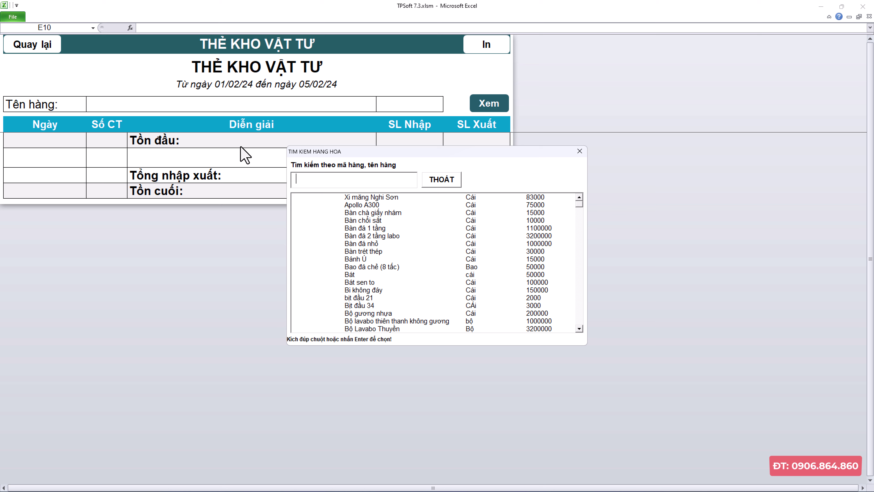
text(sa)
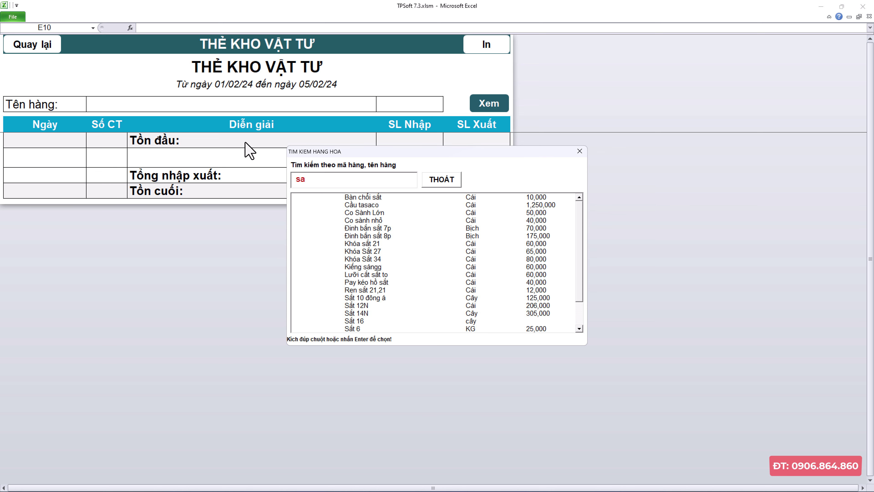
text(t)
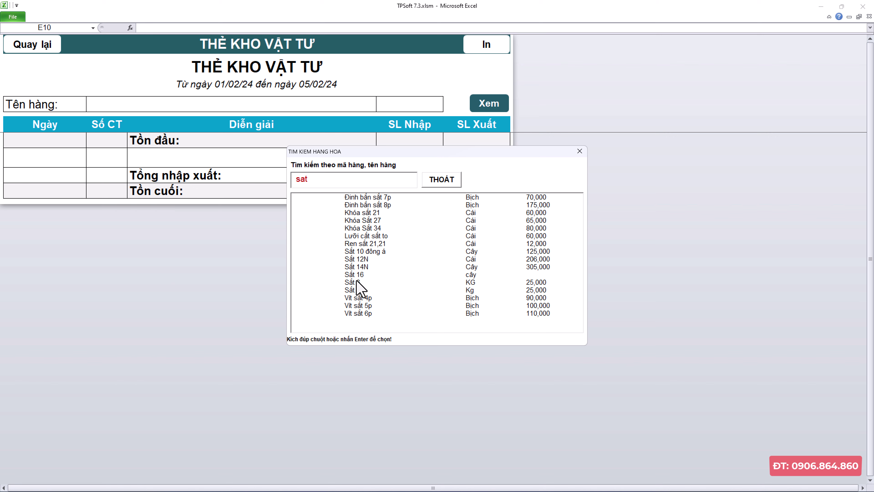
double_click(347, 282)
Set the stock card range to 01/02/23–05/02/24 and load Sắt 6's movements.
click(302, 88)
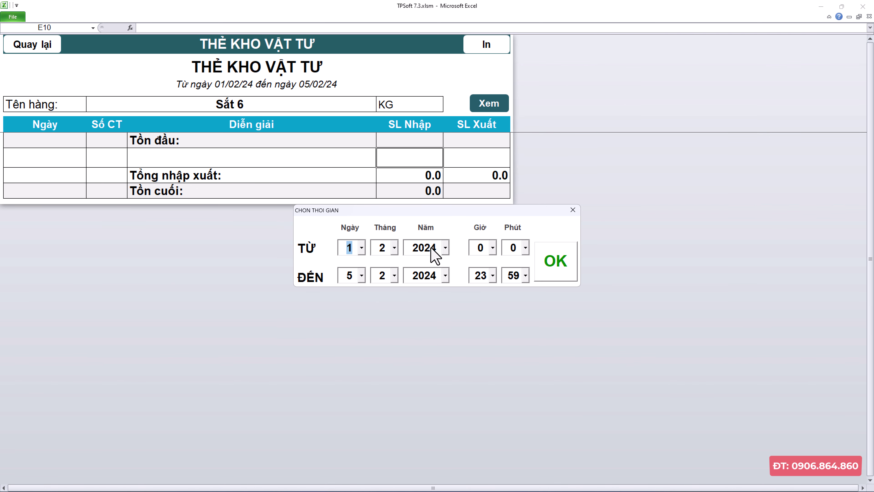
click(441, 248)
click(442, 290)
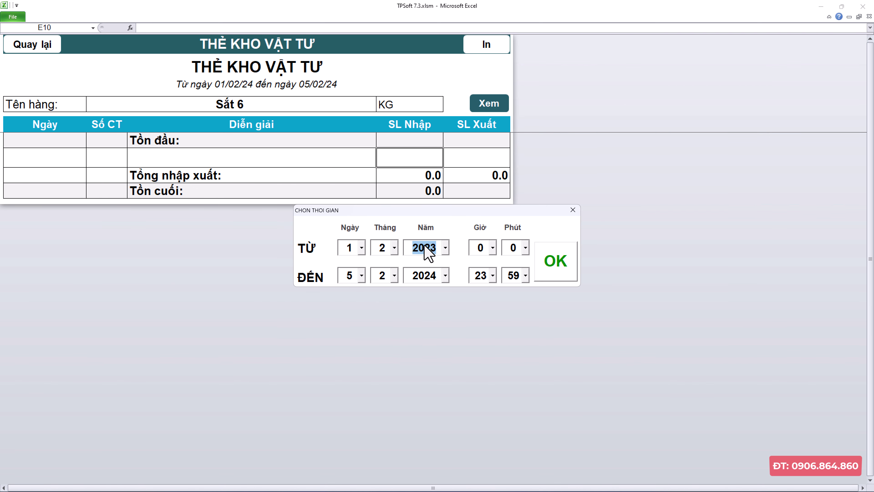
click(551, 273)
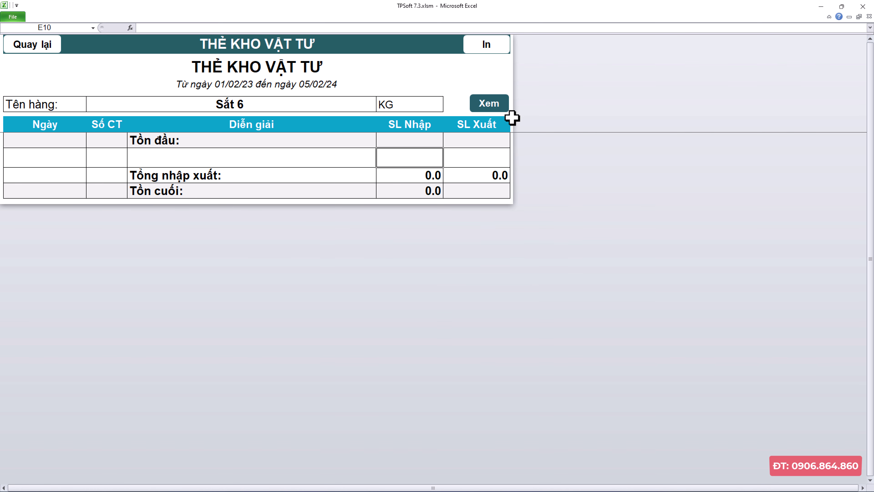
click(485, 101)
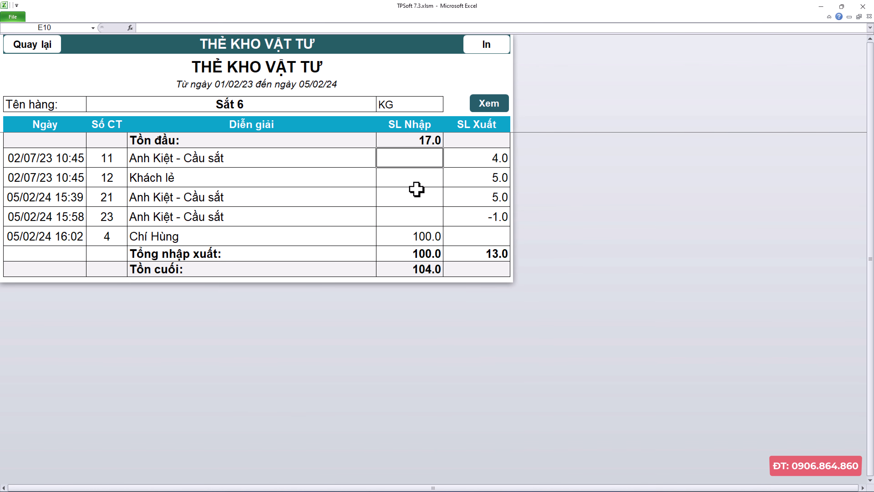
Step through Sắt 6's outgoing quantities on the card, including 5.0.
click(462, 163)
click(474, 191)
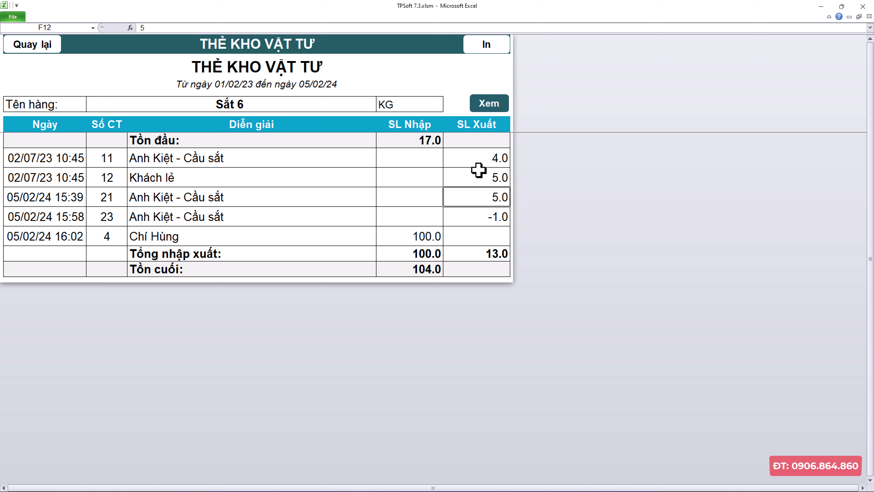
click(482, 159)
click(487, 177)
click(490, 216)
click(492, 234)
Check the incoming 100.0, the totals and the 104.0 ending balance formula.
click(434, 239)
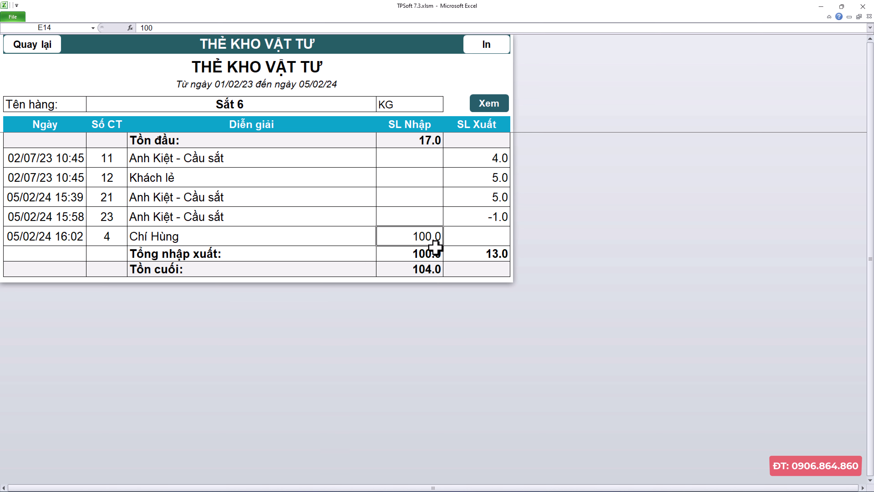
click(434, 254)
click(436, 272)
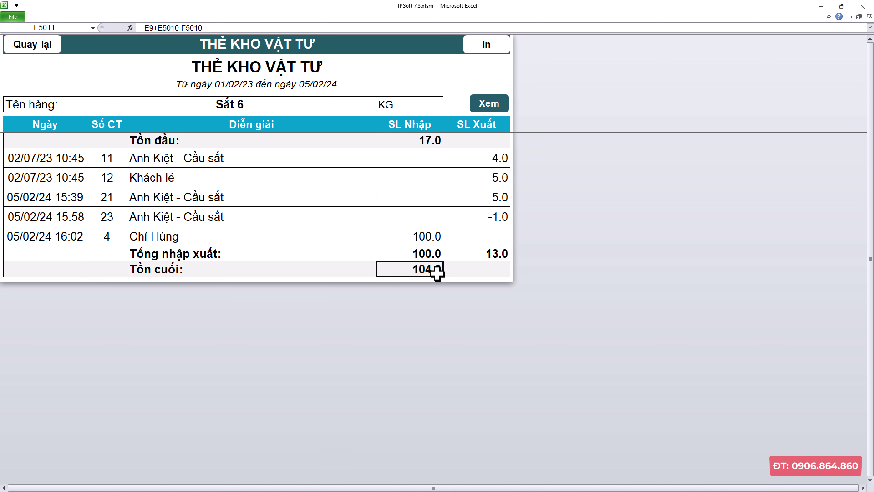
click(415, 198)
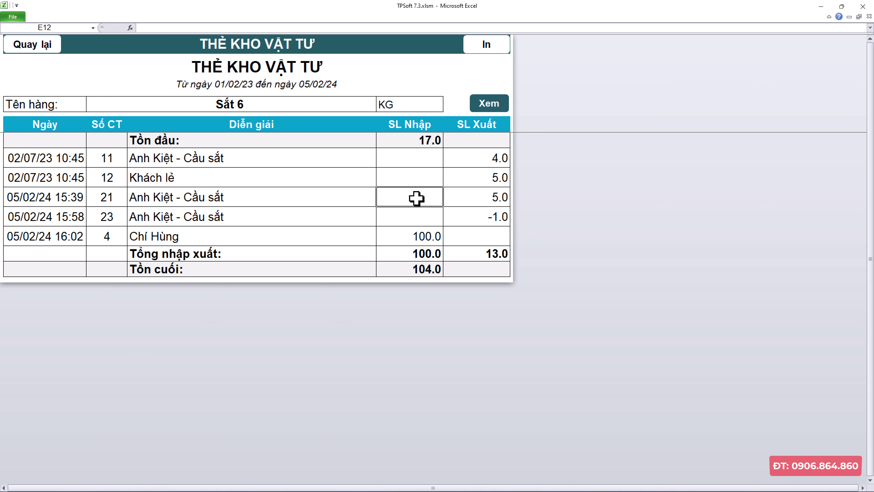
click(419, 172)
click(430, 216)
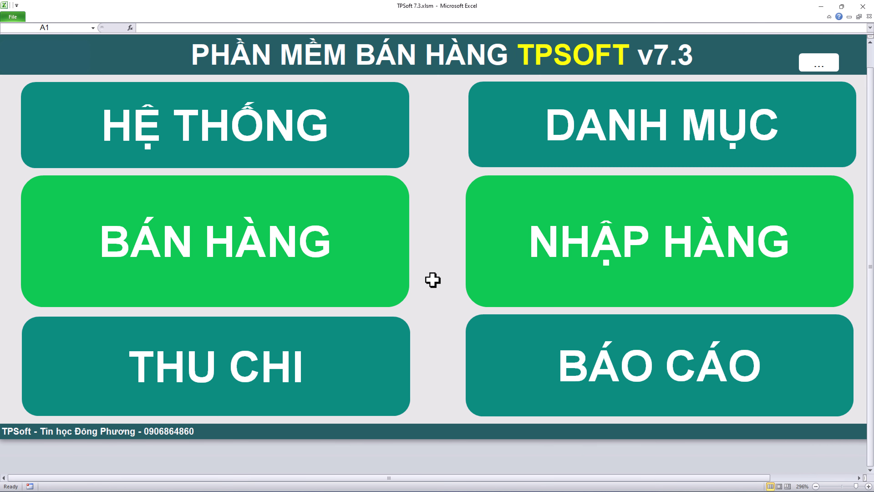
On the BÁN HÀNG sales screen, choose the customer for the sale.
click(333, 262)
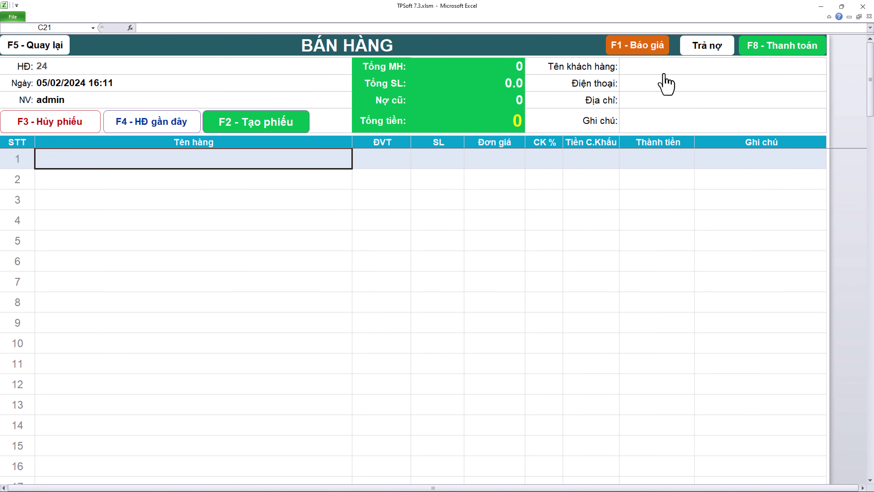
click(627, 183)
click(666, 90)
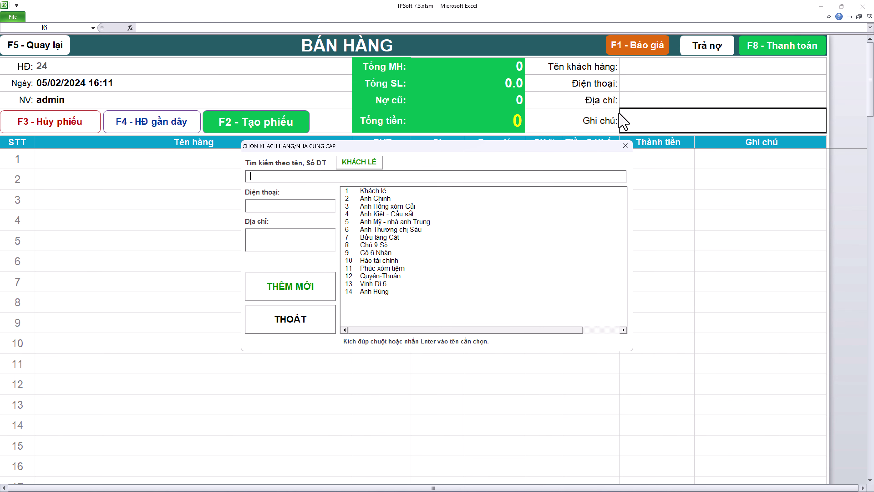
double_click(375, 195)
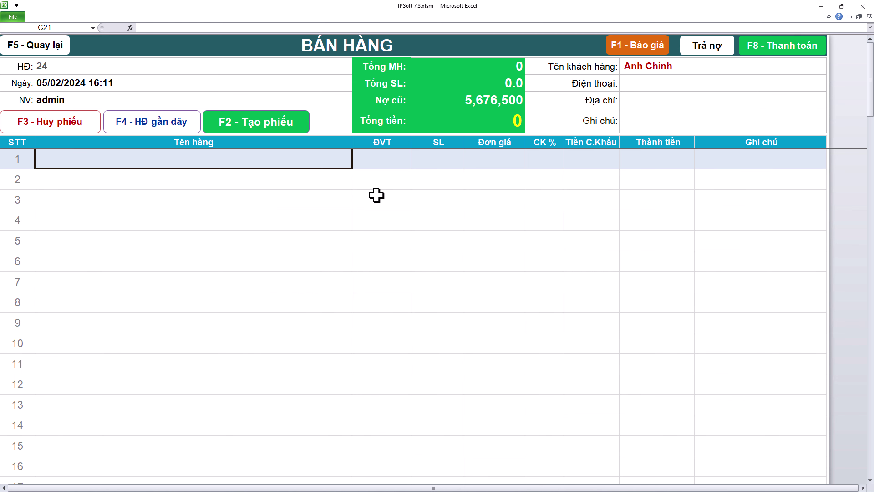
Add Xi măng Nghi Sơn, Bi không đáy and Bao đá chẻ (8 tấc) to the invoice.
click(293, 126)
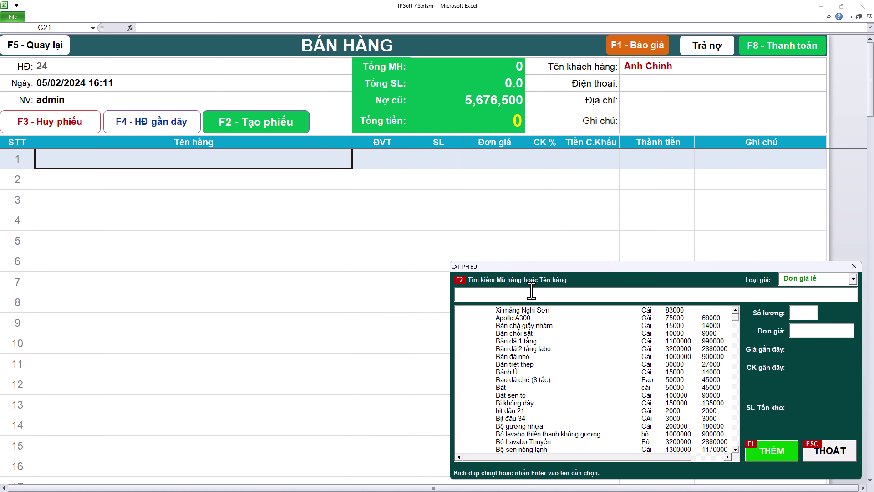
double_click(547, 311)
click(793, 457)
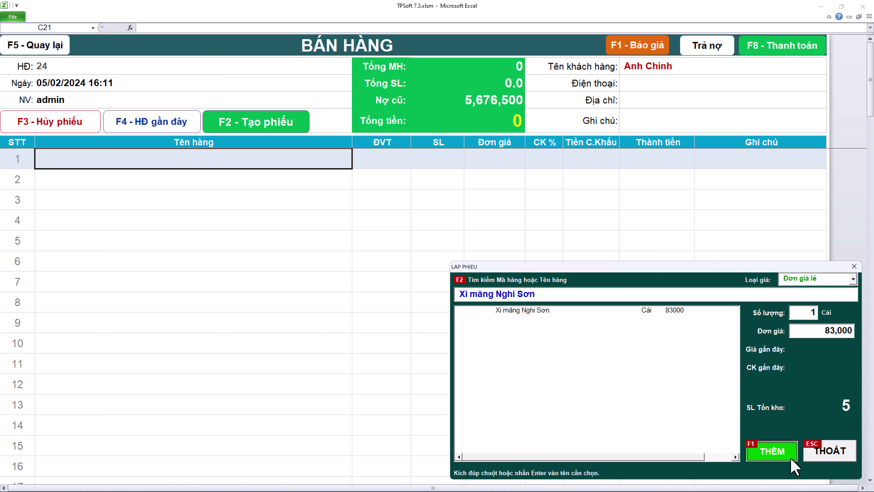
double_click(567, 402)
click(750, 454)
double_click(523, 379)
click(750, 454)
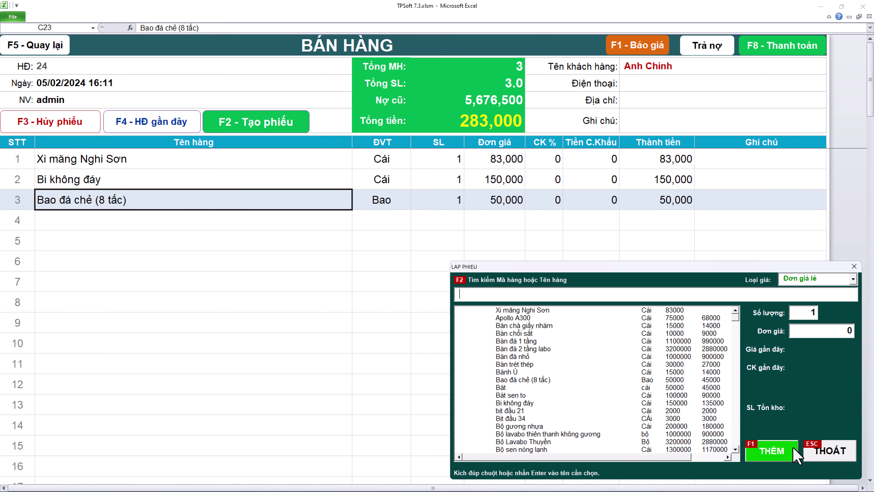
click(828, 451)
click(451, 192)
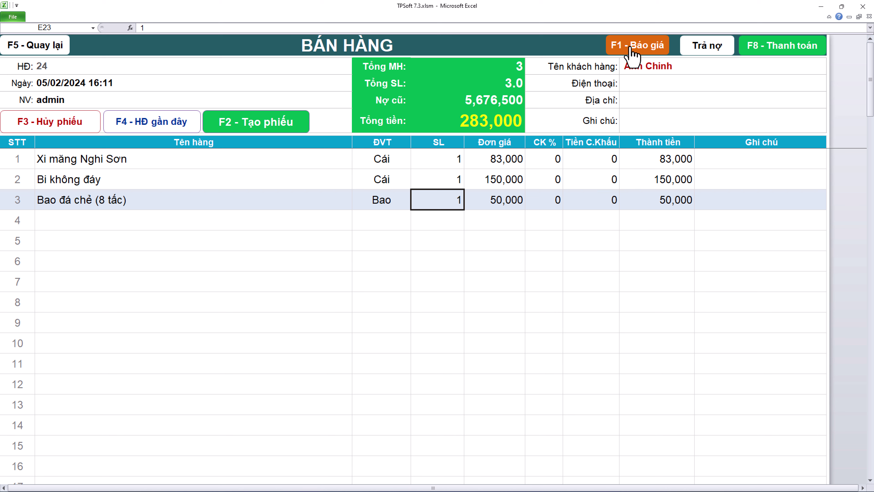
Save and print the 283,000 quotation as bao gia.pdf.
click(630, 47)
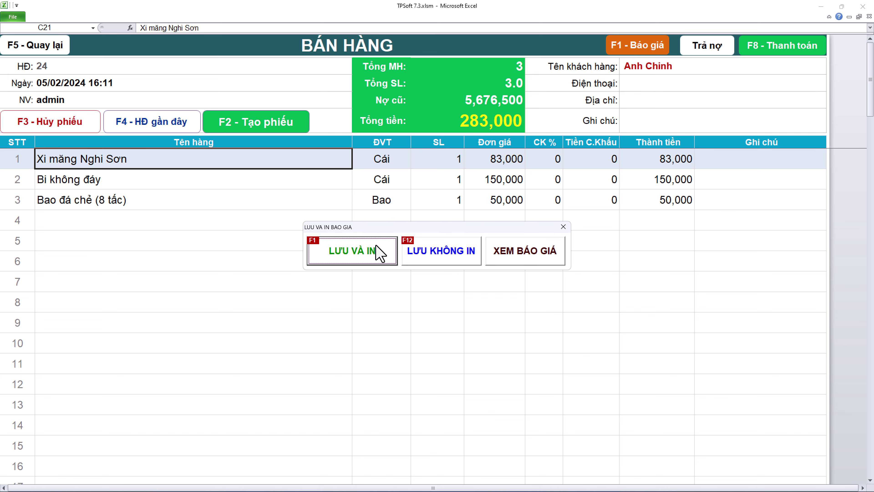
click(358, 257)
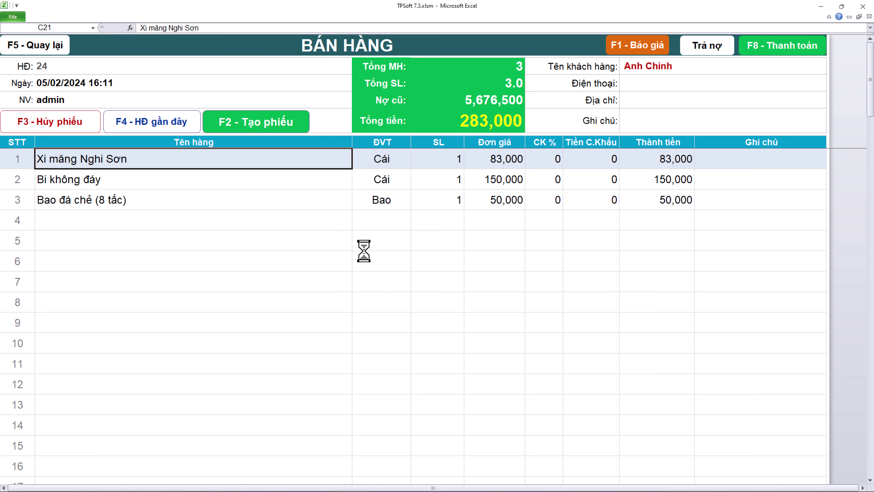
click(447, 282)
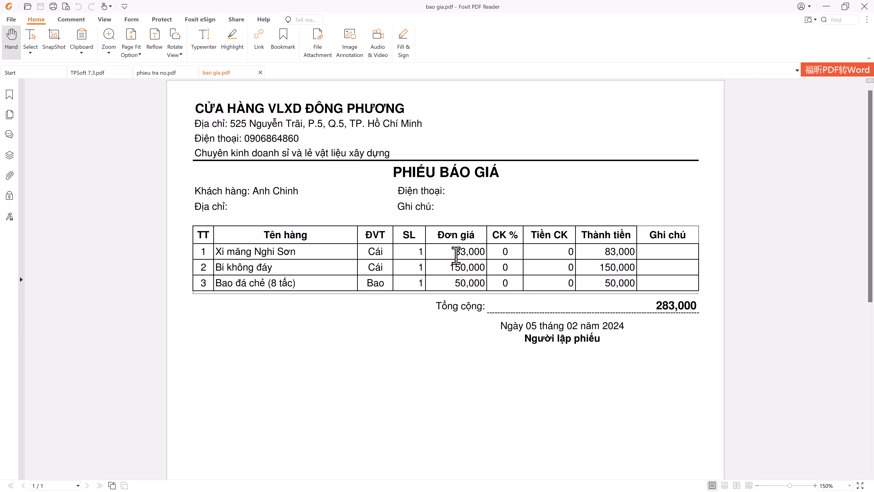
Minimize the PDF and show the list of saved quotations (XEM BÁO GIÁ).
click(826, 7)
click(482, 193)
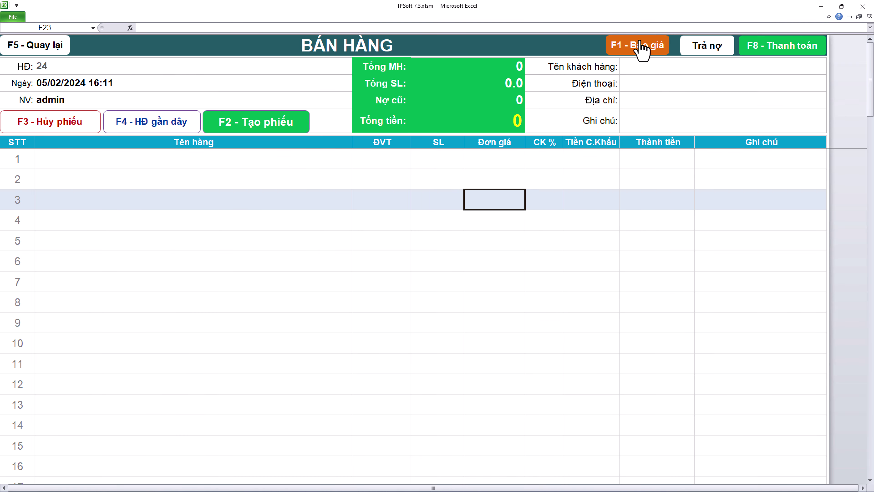
click(638, 50)
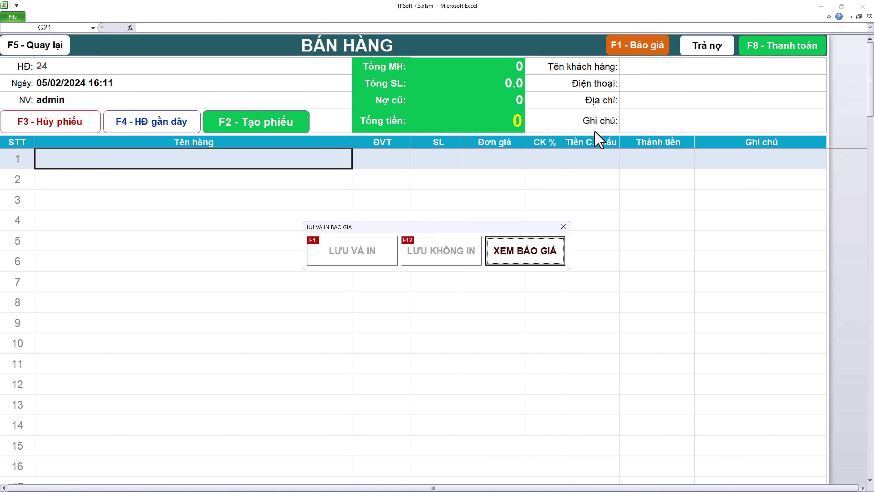
click(524, 252)
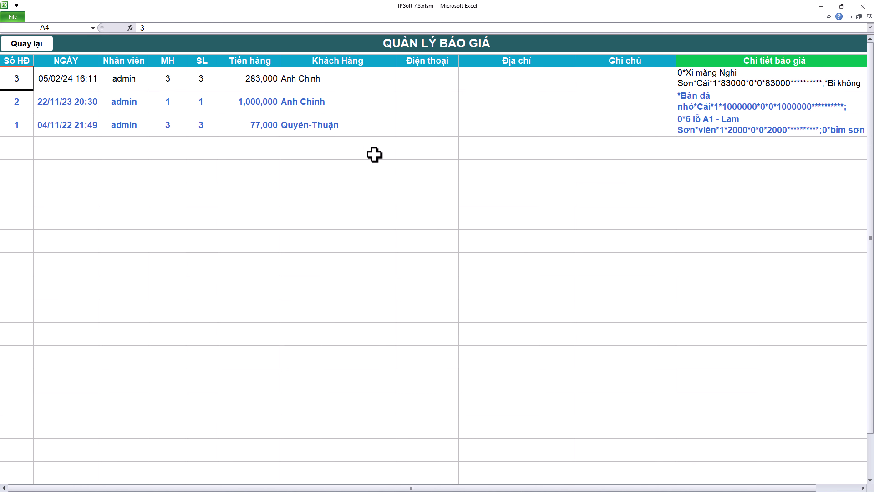
Load quote 3's three items into the sales screen with XUẤT PHIẾU.
click(322, 119)
click(318, 83)
click(322, 100)
click(320, 74)
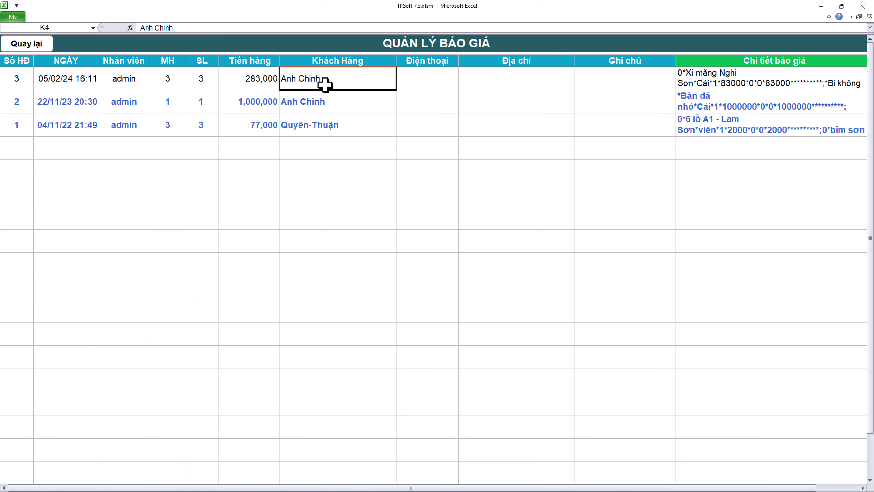
double_click(325, 81)
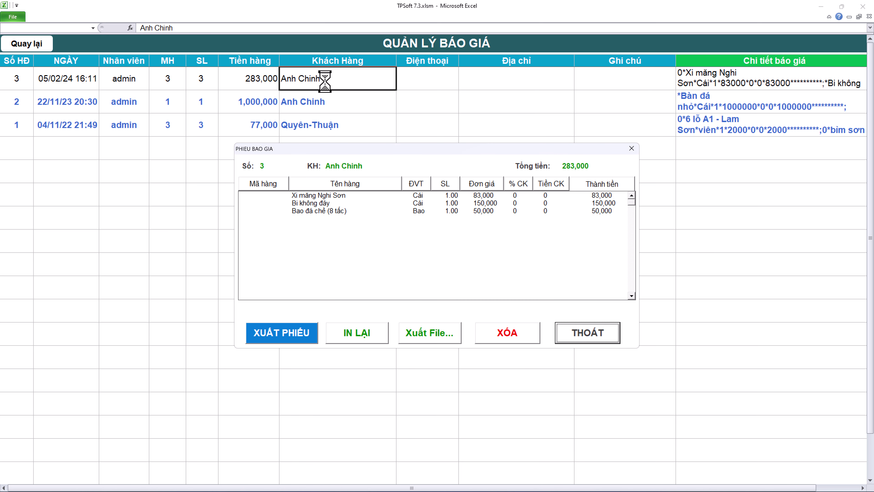
click(281, 334)
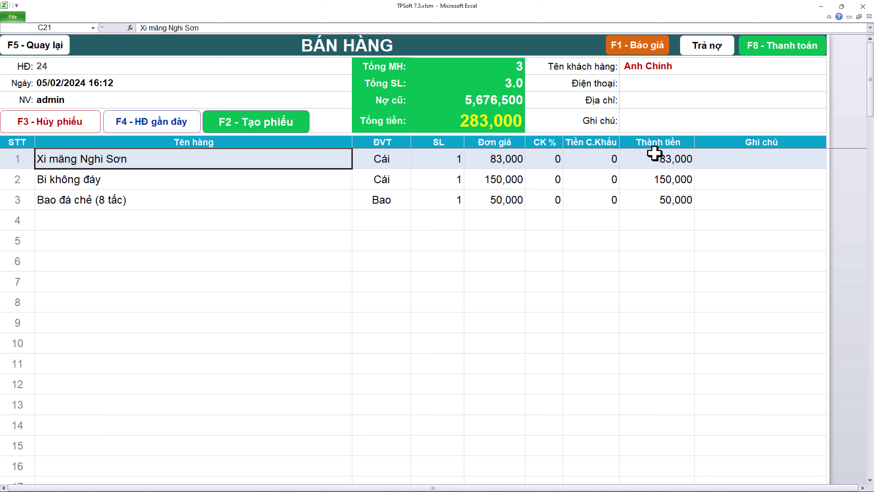
Review the sale's item quantities and unit prices, then leave the payment screen without paying.
click(245, 195)
click(311, 172)
click(311, 159)
click(448, 162)
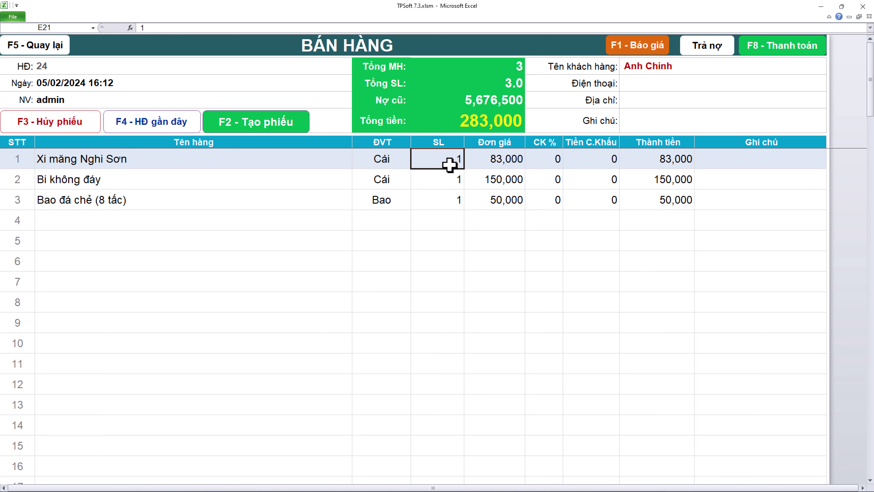
click(483, 175)
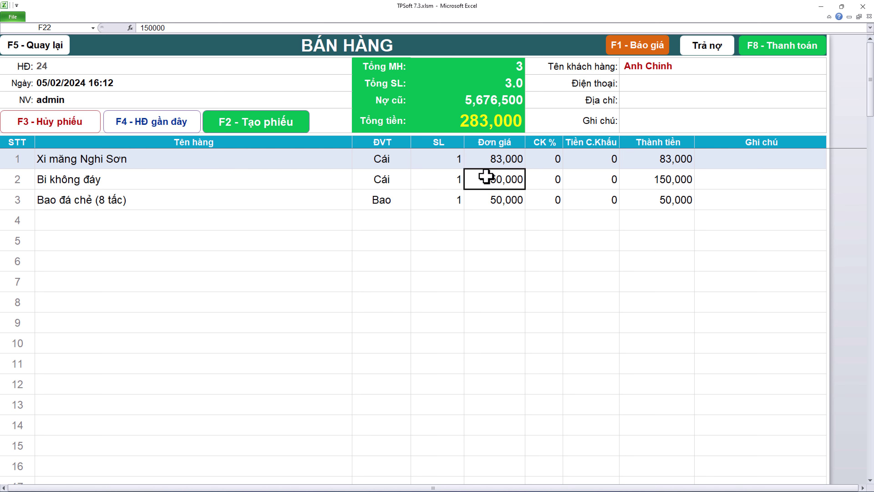
click(780, 45)
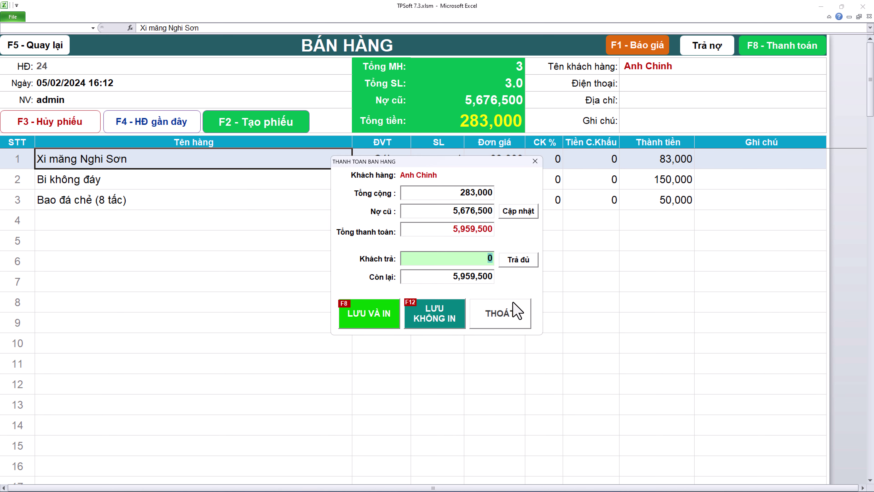
click(504, 323)
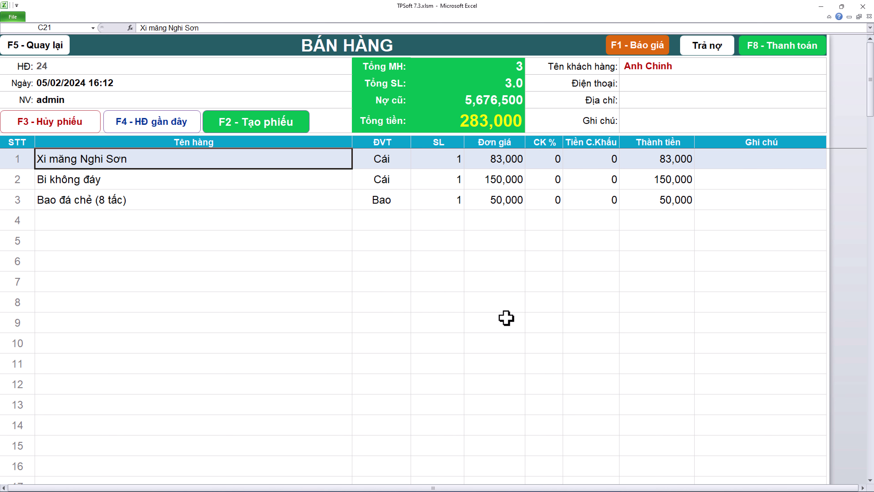
Look at saved quote 3's export options in the quotation list, close them, and return to the main menu.
click(644, 45)
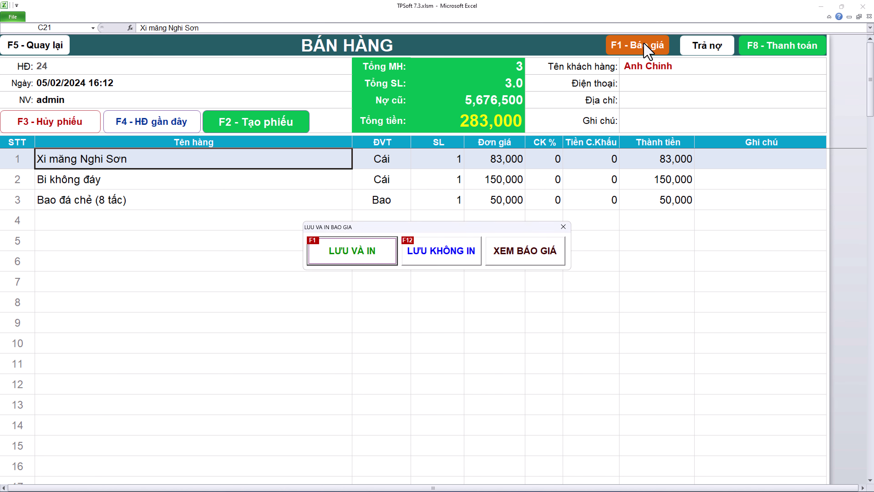
click(525, 263)
click(363, 83)
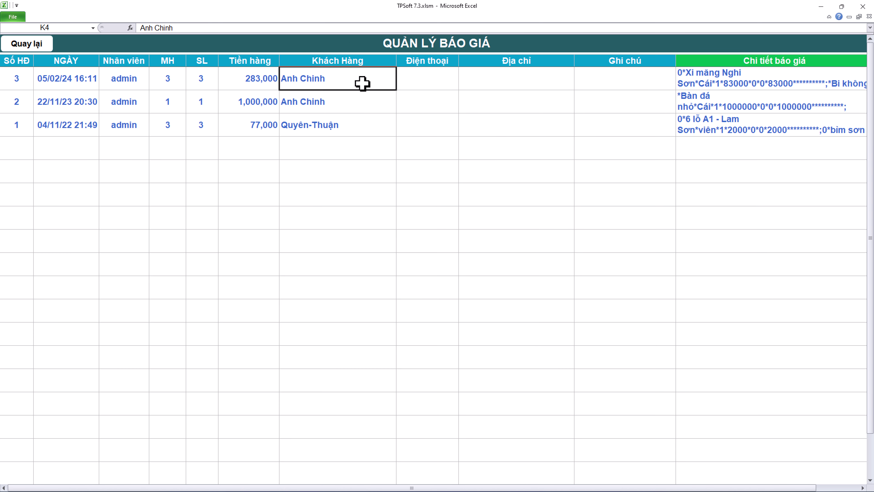
click(426, 335)
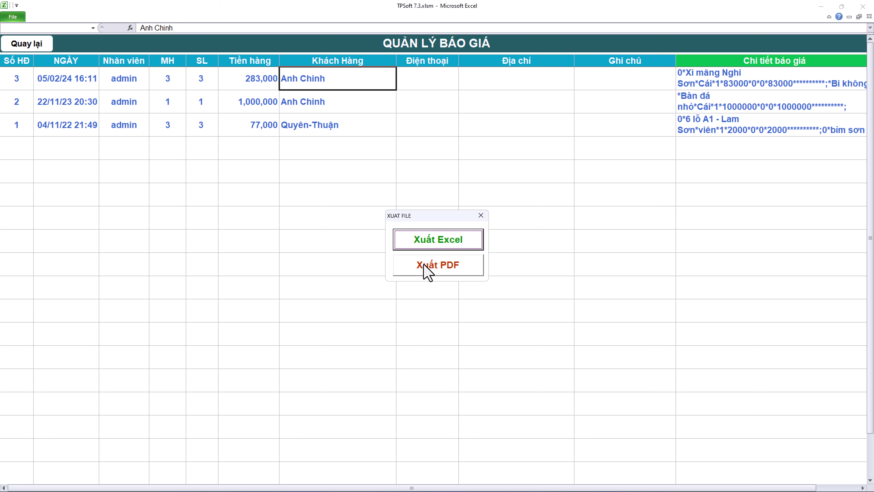
click(480, 216)
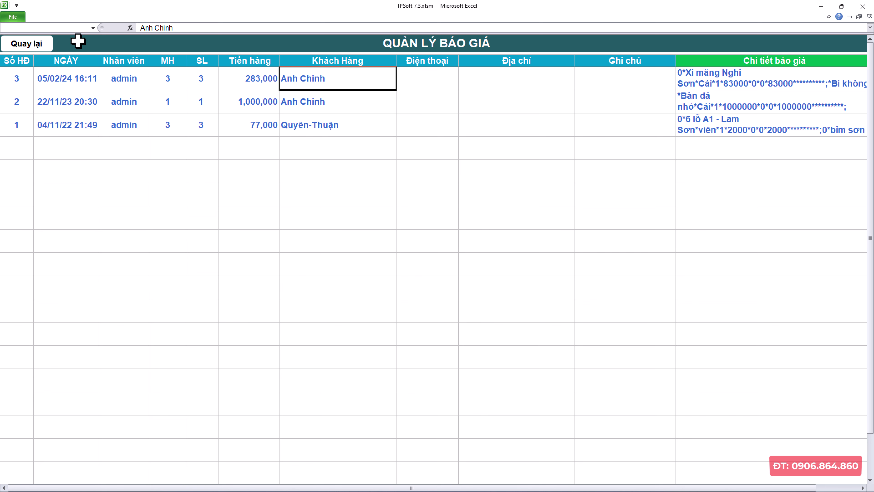
click(36, 45)
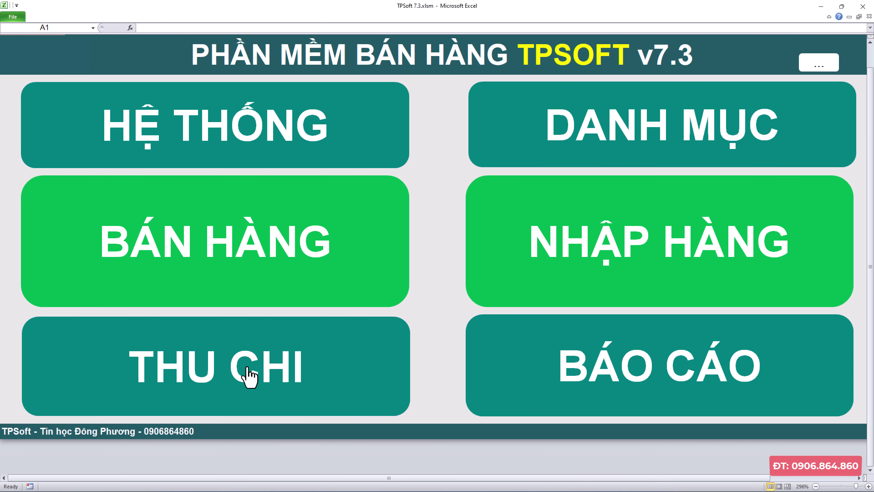
Start a new entry in the THU CHI ledger with voucher type THU and category Thu khác.
click(247, 374)
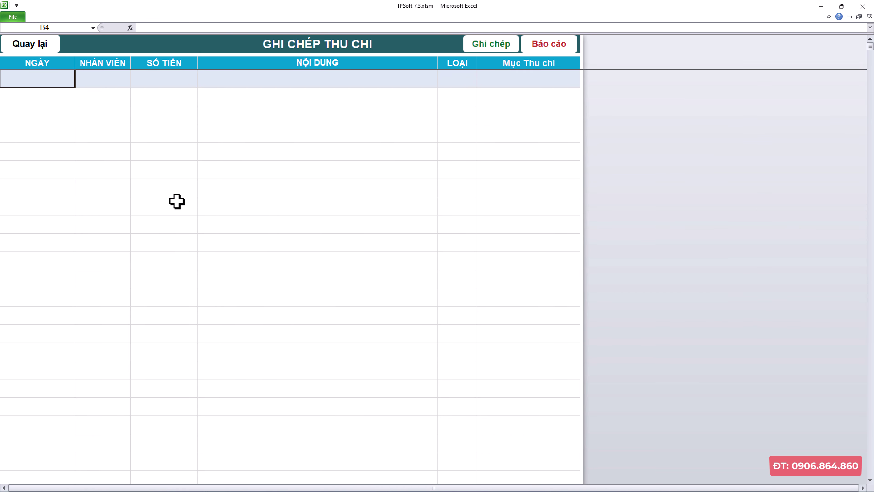
click(496, 51)
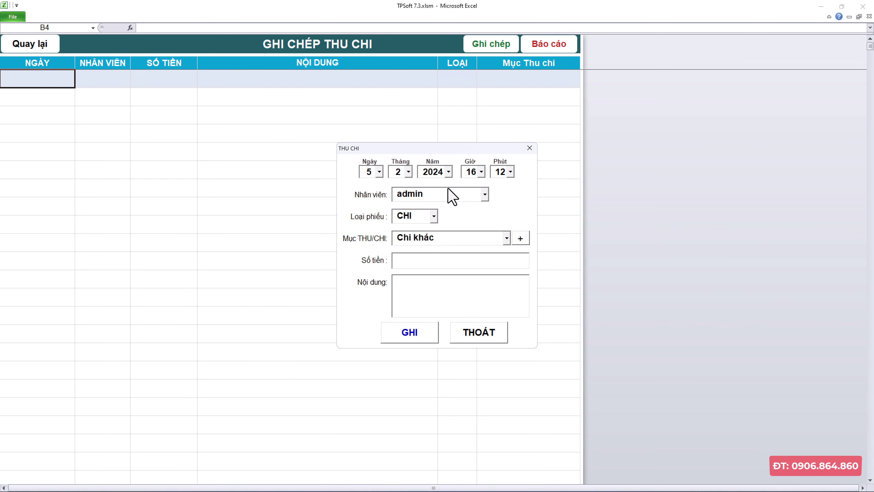
click(415, 214)
click(413, 240)
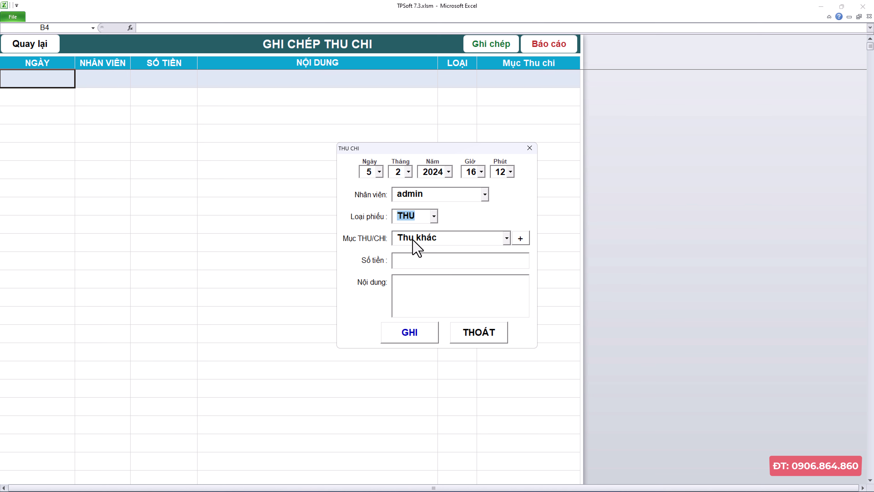
click(409, 239)
click(433, 249)
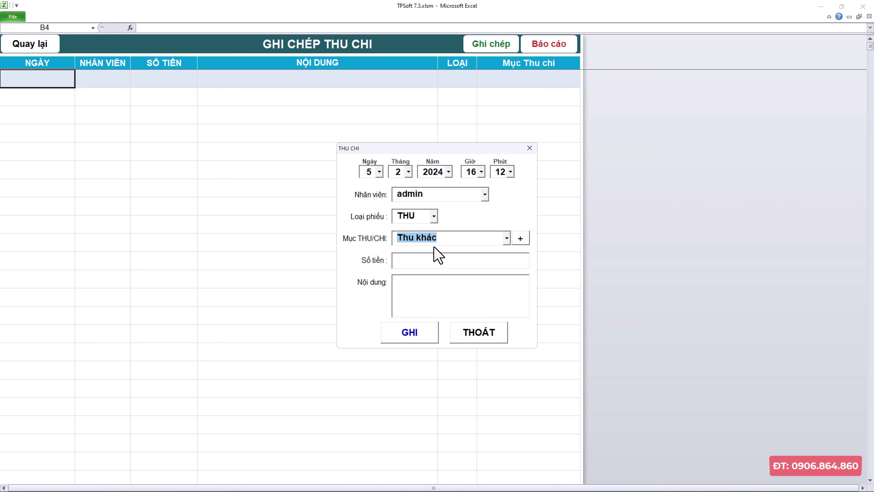
Inspect the income category list, including the Thu khác name, and save it unchanged.
click(522, 242)
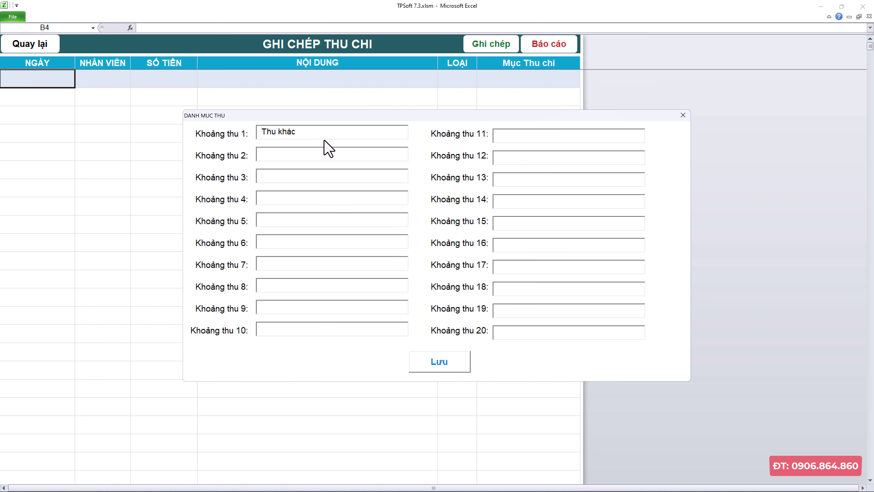
double_click(293, 133)
click(285, 152)
click(293, 151)
drag(308, 133, 253, 133)
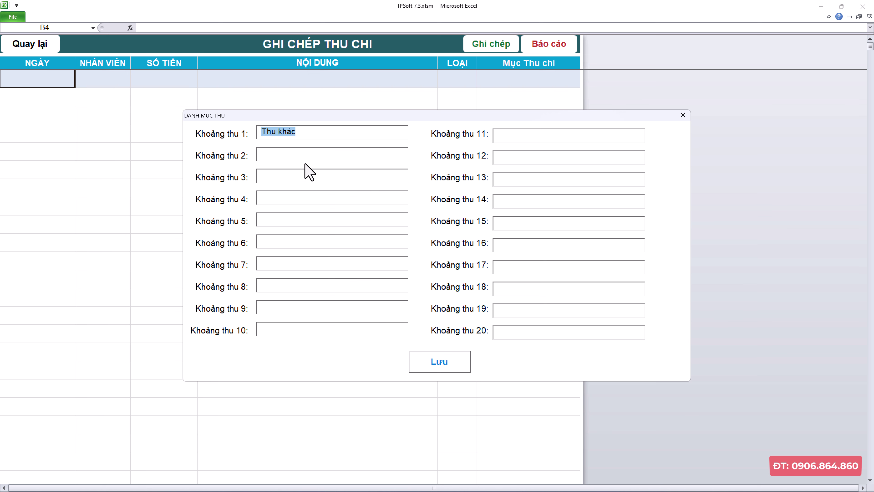
click(439, 362)
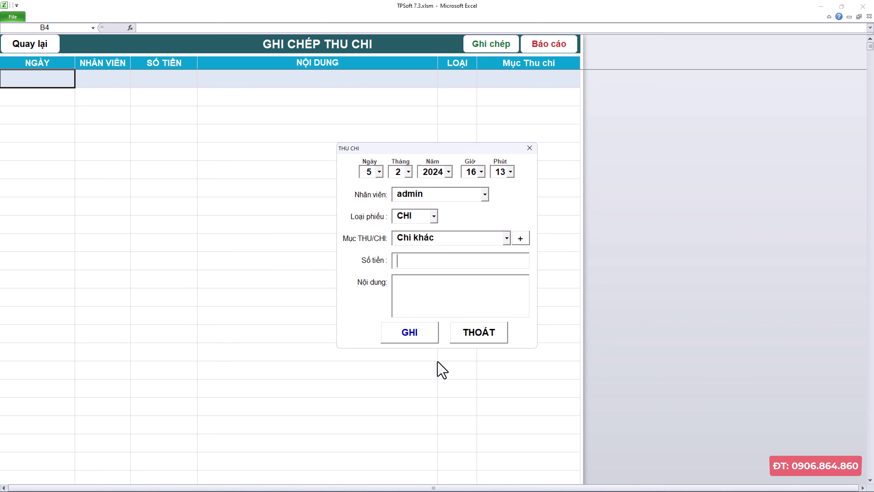
Set the entry's category to Chi khác and staff member to admin, then begin entering the 50,000 amount.
click(427, 237)
click(425, 253)
click(413, 194)
click(412, 205)
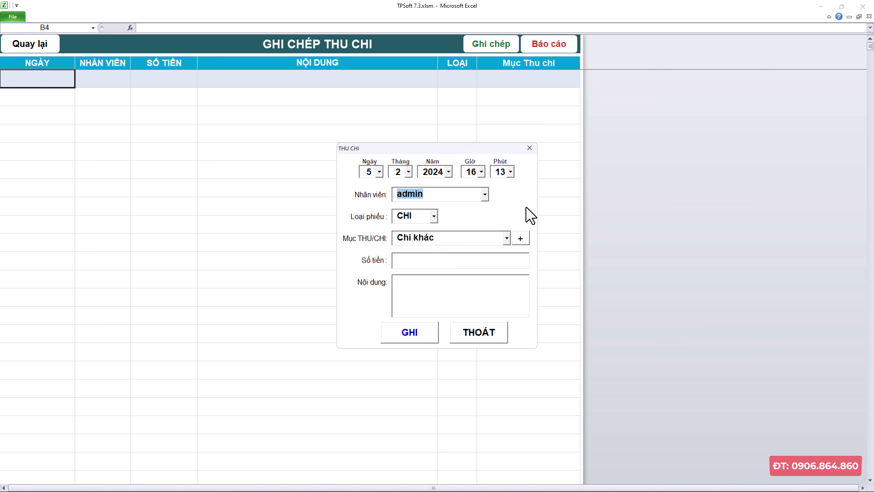
click(433, 260)
text(Chi thay bóng đèn)
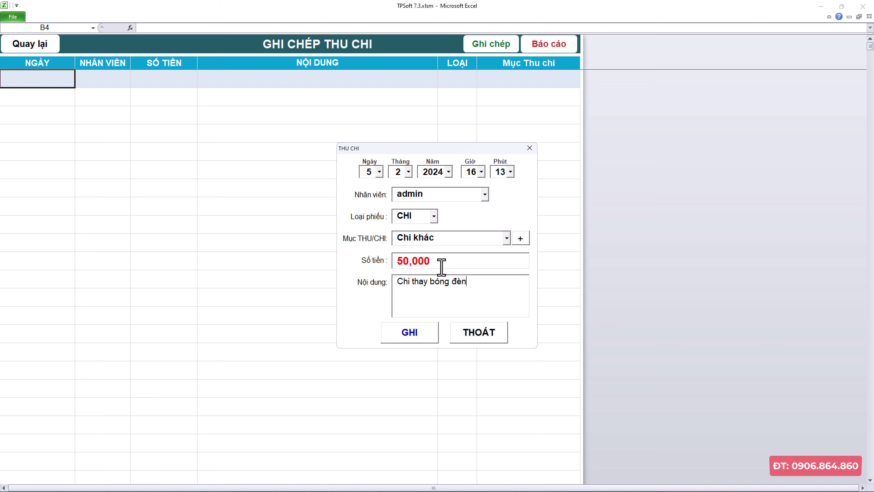
Save the 50,000 Chi thay bóng đèn expense and dismiss the success message.
key(Return)
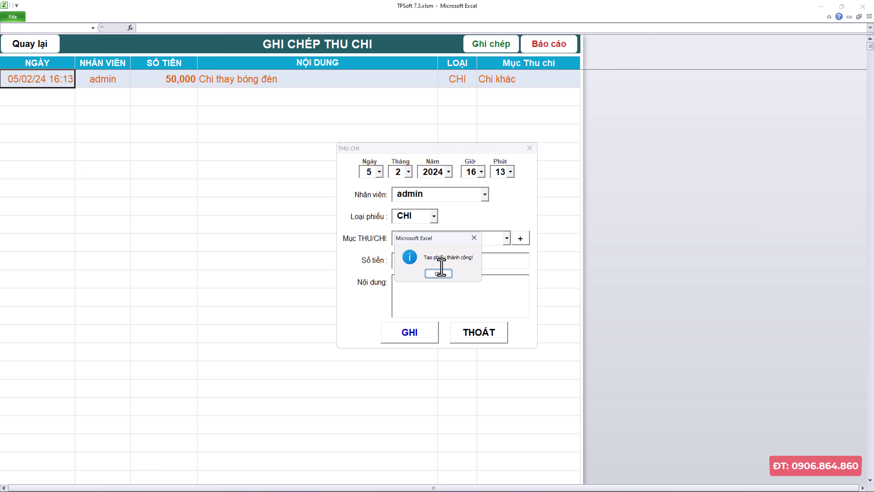
key(Return)
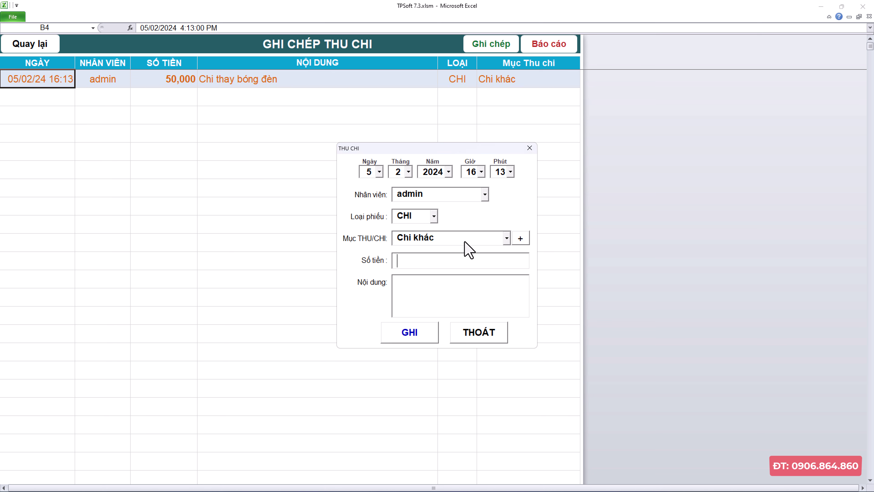
click(465, 241)
click(454, 232)
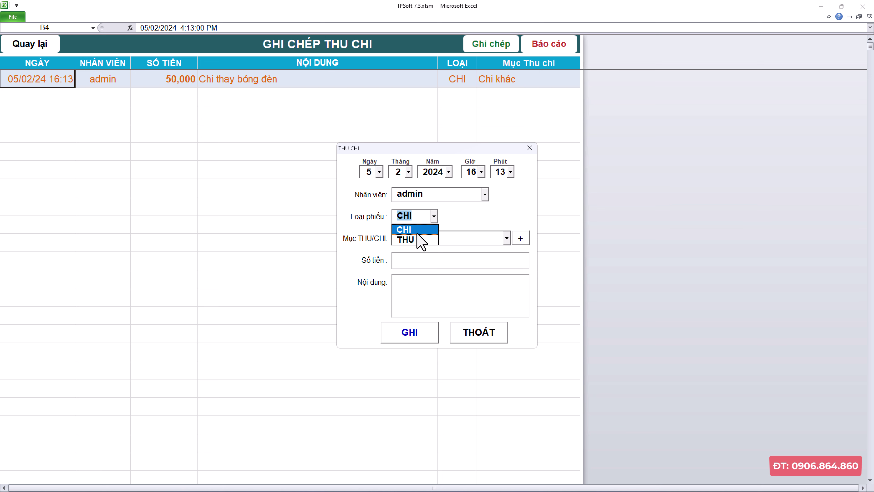
Record a 100,000 THU entry for Thu bán ve chai under Thu khác, then close the form.
click(418, 239)
click(425, 241)
click(427, 249)
click(430, 259)
text(Thu bán ve chai)
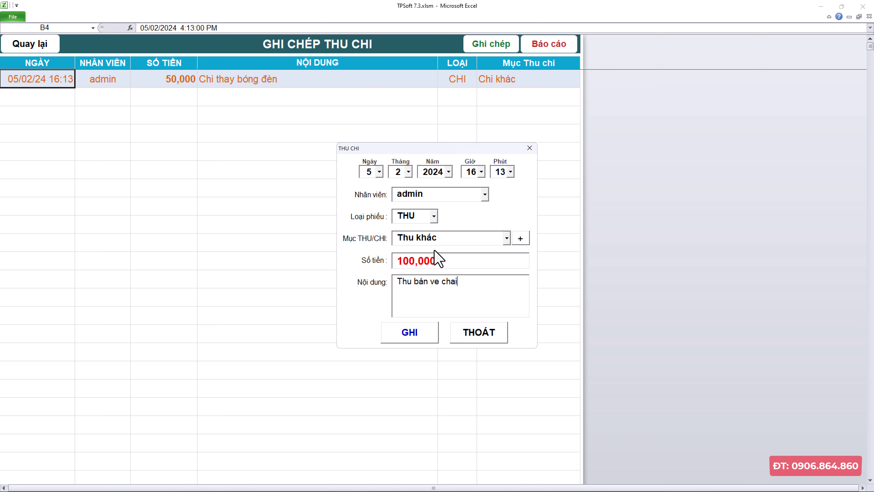
key(Return)
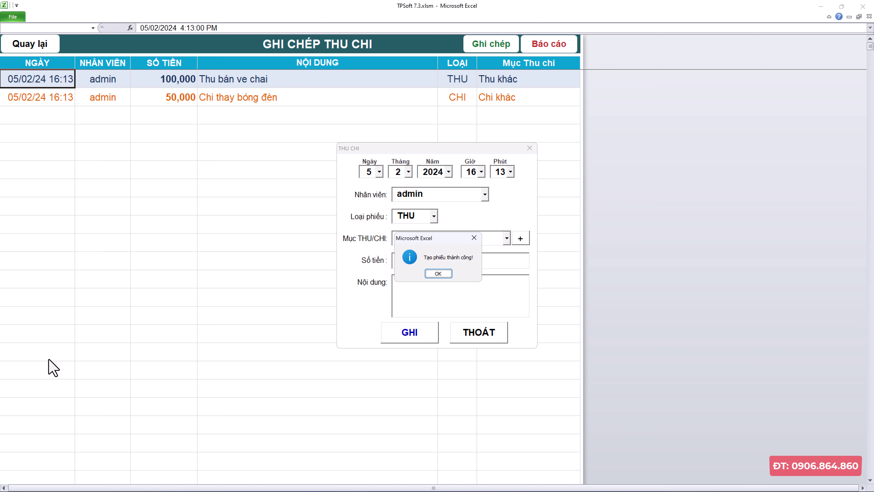
click(434, 273)
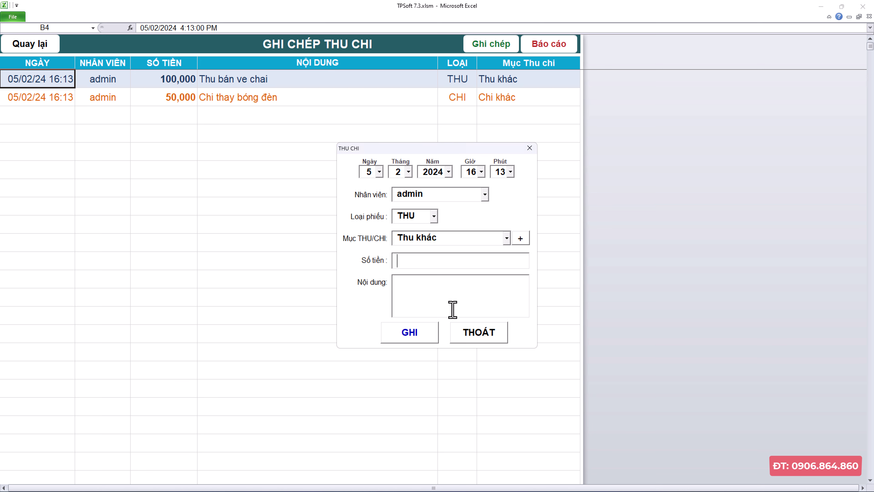
click(477, 332)
Open the income/expense report and change the start year to 2023 (05/02/23–05/02/24).
click(551, 45)
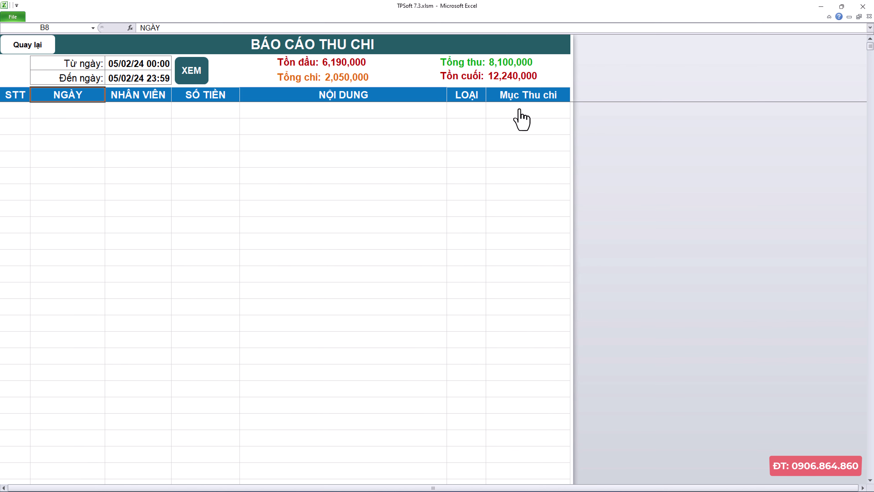
click(129, 71)
click(445, 248)
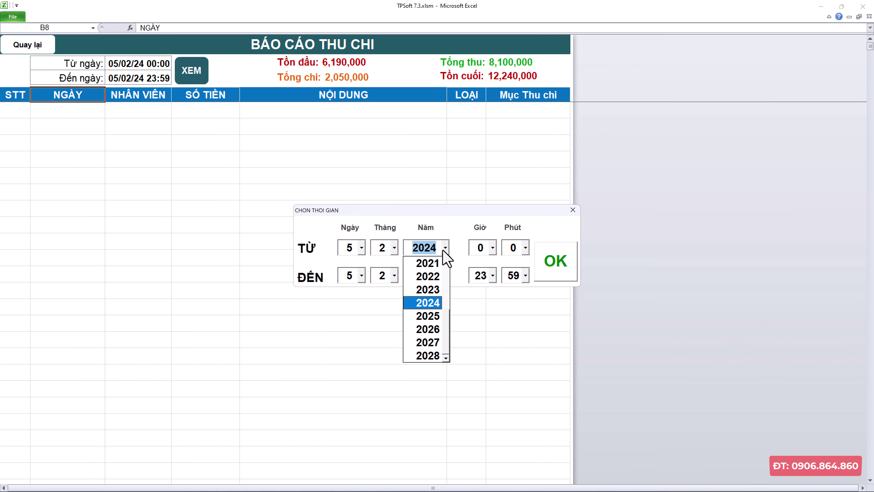
click(435, 291)
click(569, 277)
Review report entries 1, 2, 3, 7, 9 and 10, including the Bán hàng and Mua hàng categories.
click(370, 144)
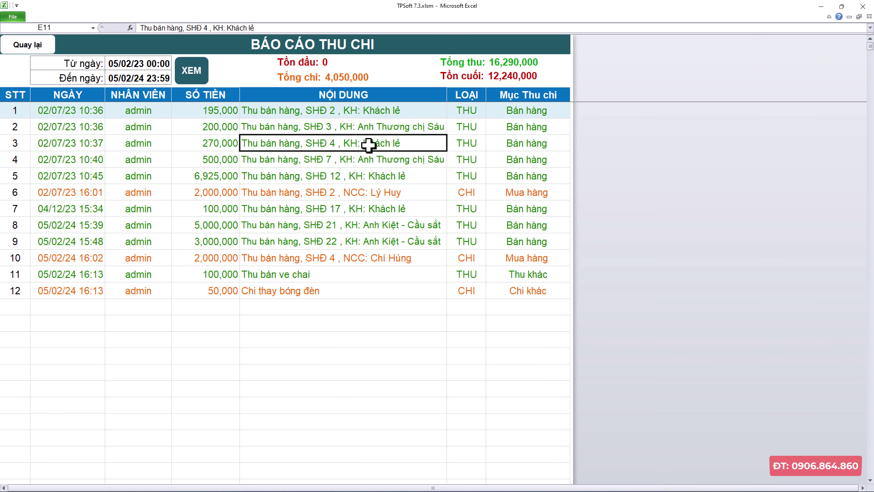
click(389, 208)
click(388, 241)
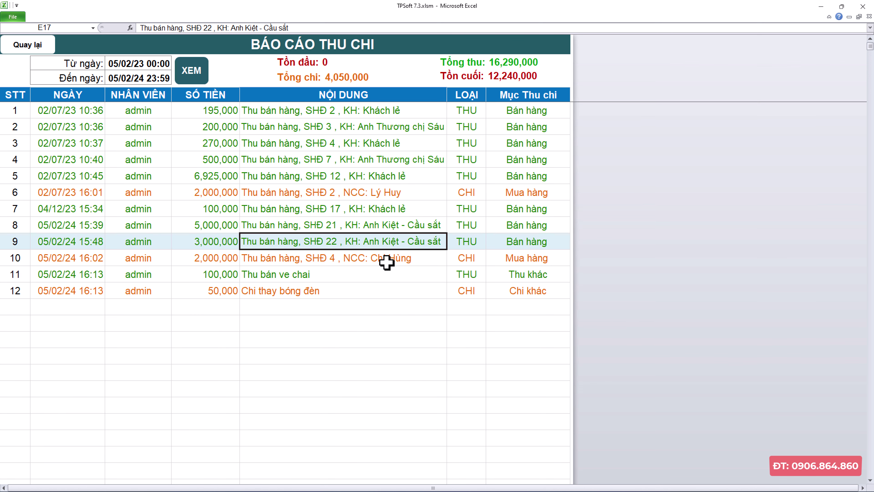
click(388, 258)
click(519, 126)
click(521, 116)
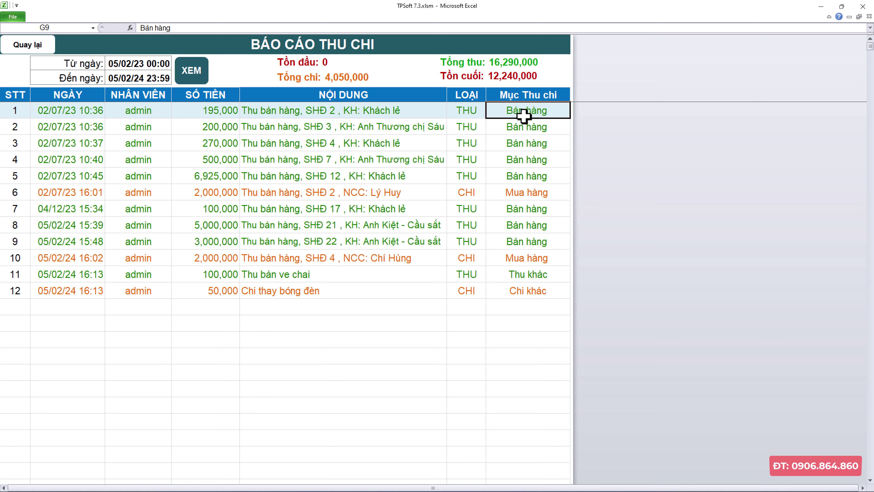
click(409, 117)
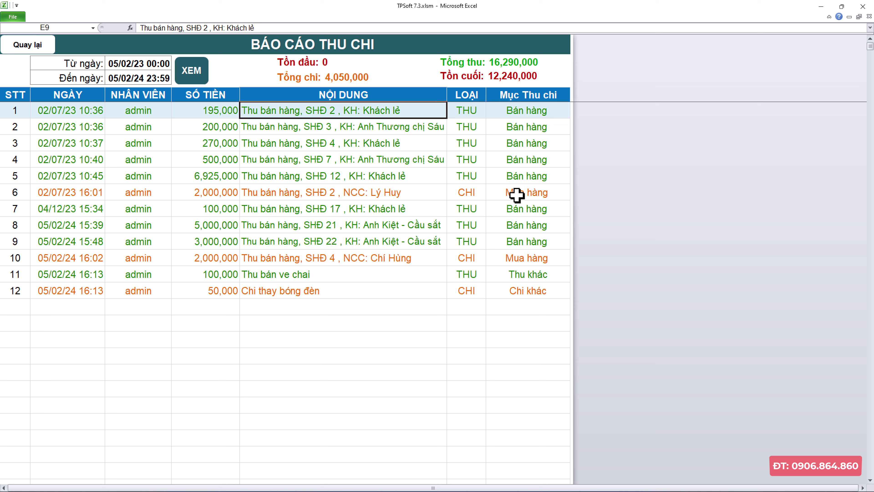
click(503, 262)
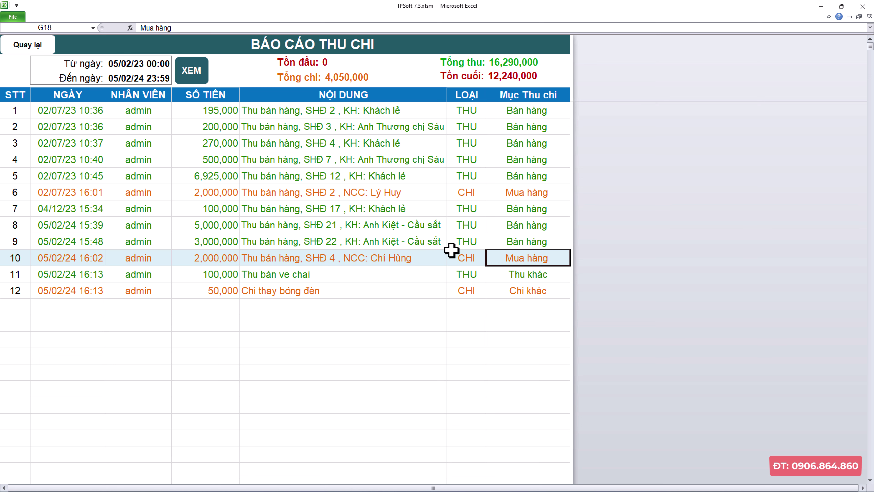
click(350, 259)
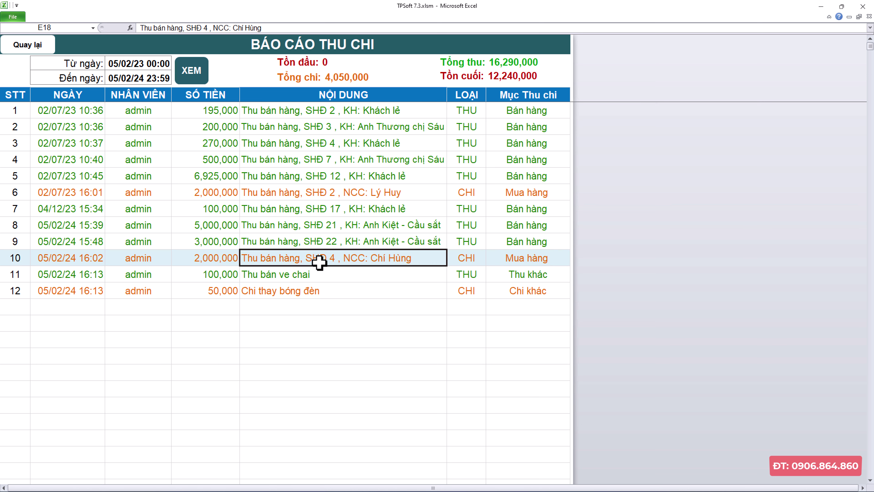
Check the new Chi thay bóng đèn and Thu bán ve chai entries, then return to the main menu.
click(345, 292)
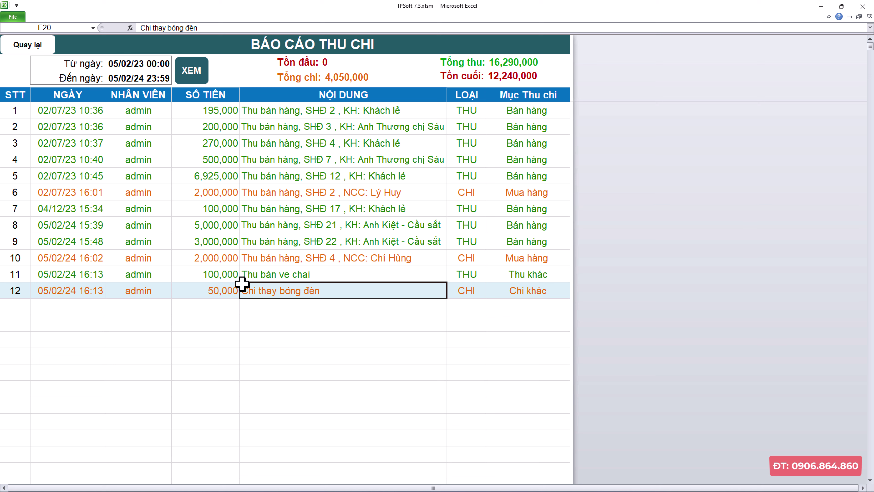
click(507, 290)
click(522, 275)
click(517, 292)
click(357, 290)
click(358, 272)
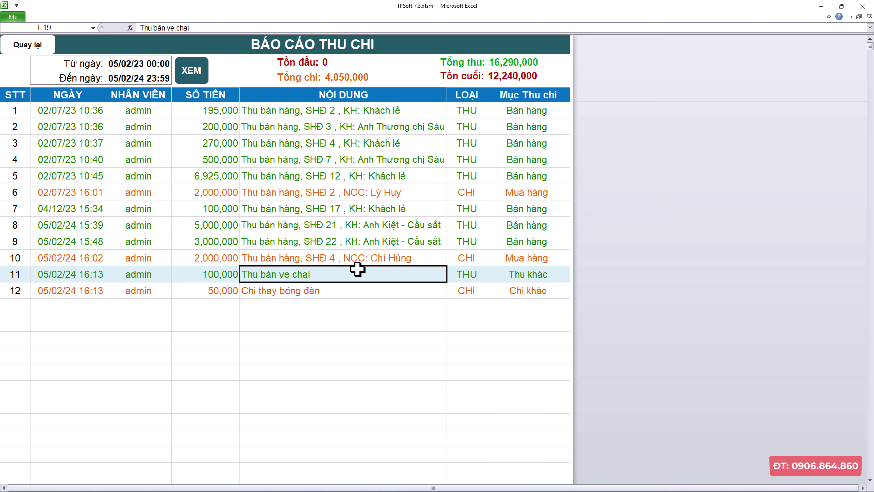
click(41, 44)
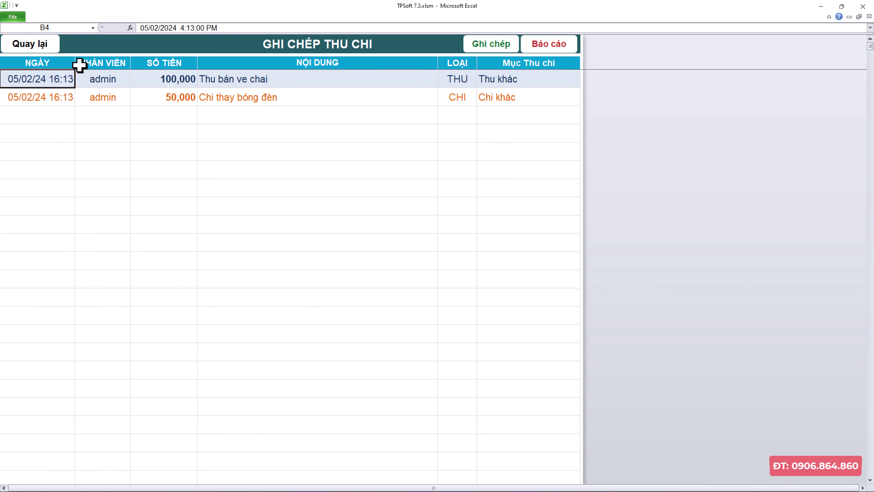
click(34, 48)
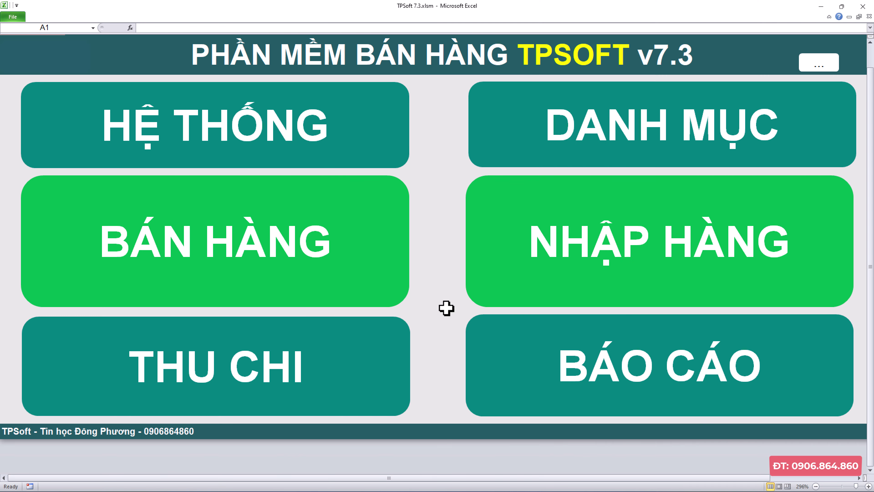